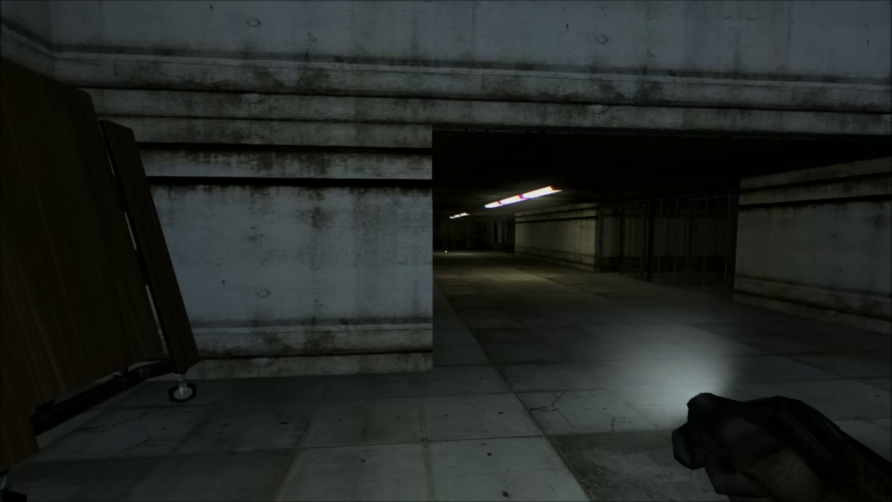
{"action": "key", "text": "w"}
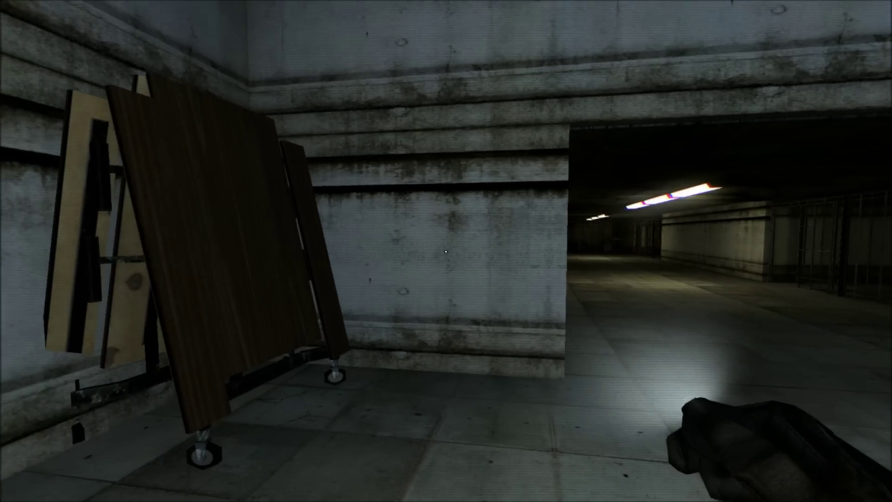
{"action": "key", "text": "w"}
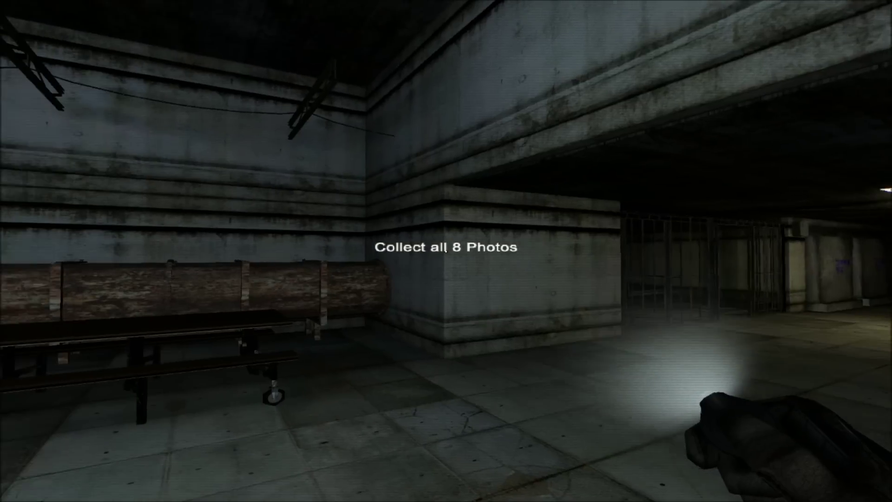
{"action": "key", "text": "w"}
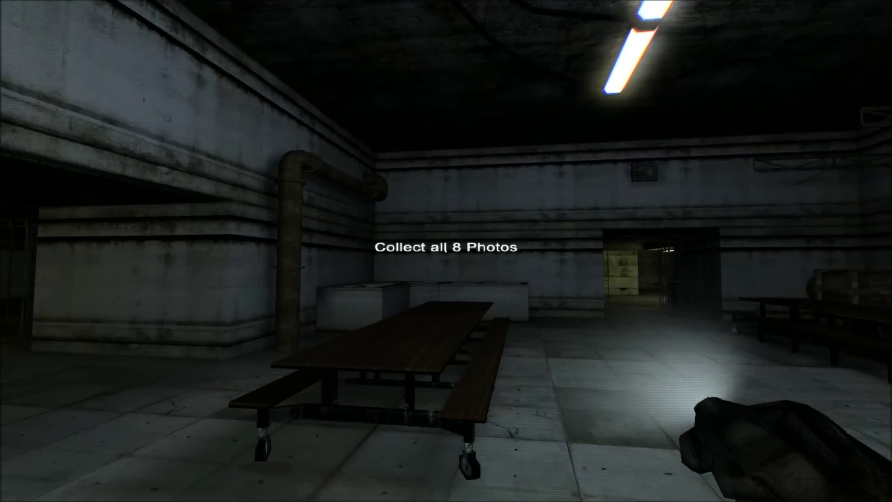
{"action": "key", "text": "w"}
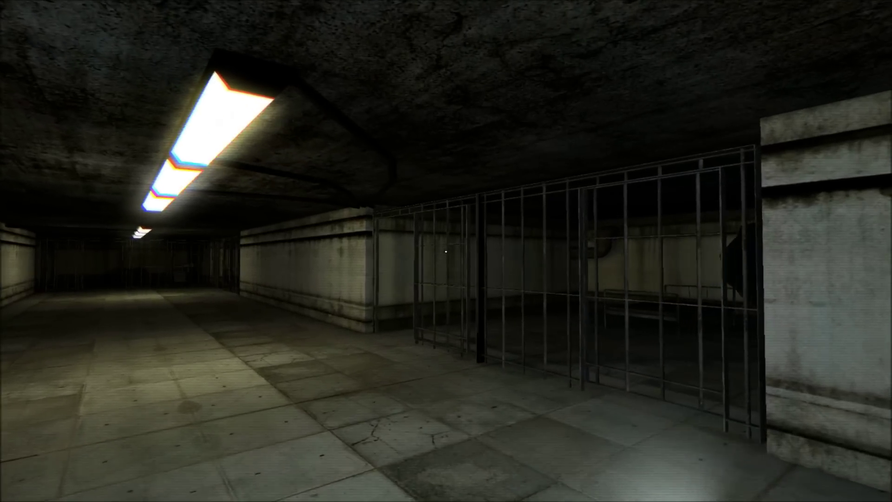
{"action": "key", "text": "w"}
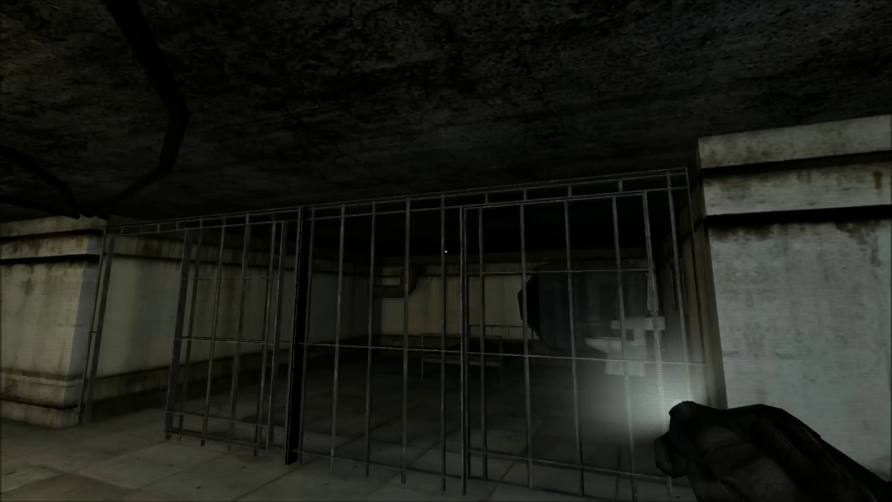
{"action": "key", "text": "w"}
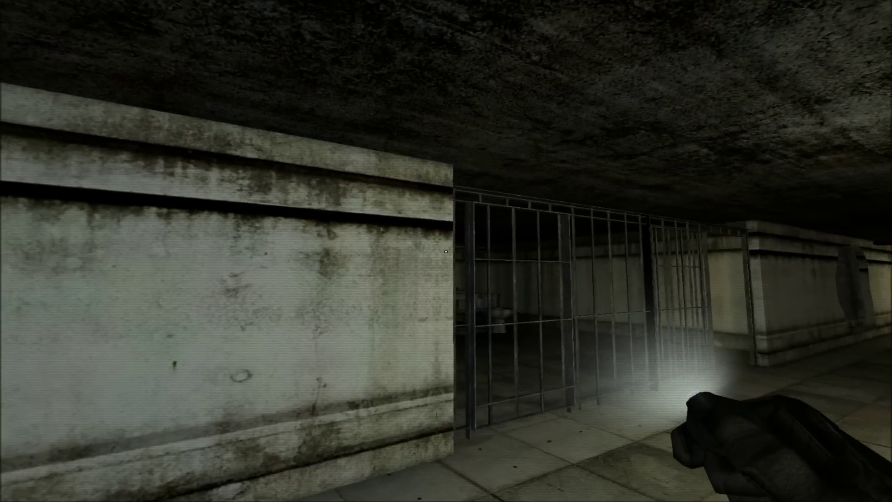
{"action": "key", "text": "w"}
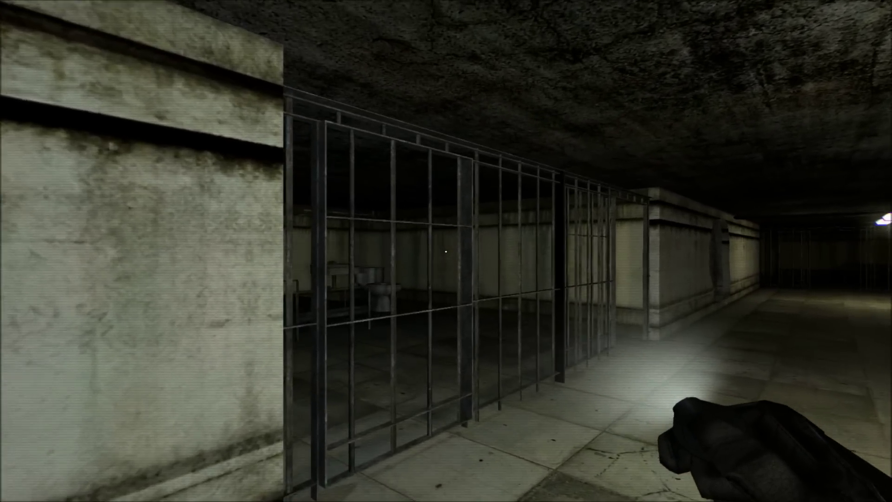
{"action": "key", "text": "w"}
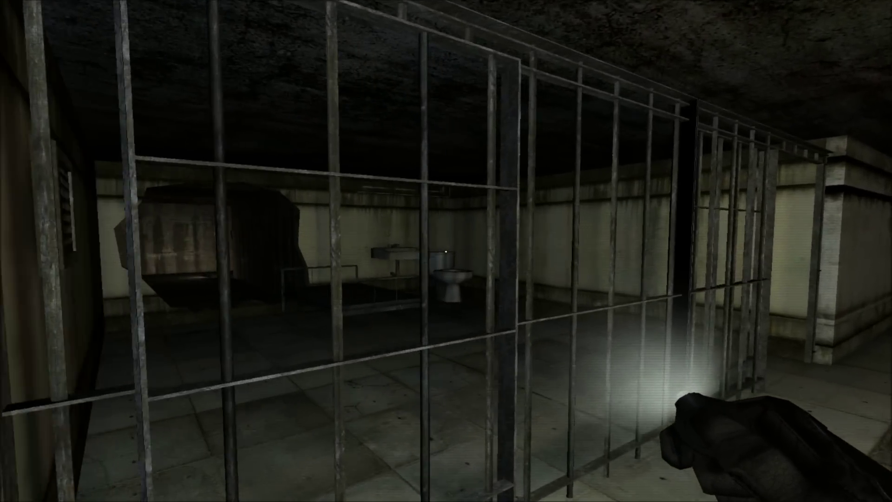
{"action": "key", "text": "w"}
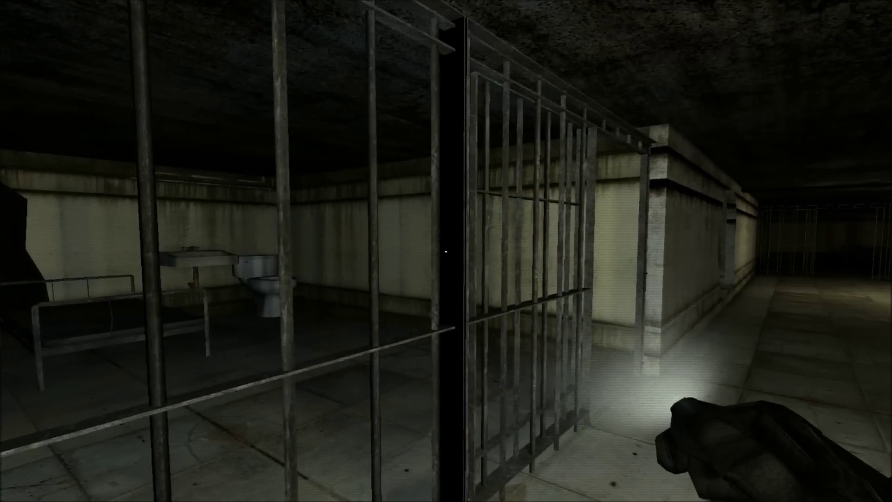
{"action": "key", "text": "w"}
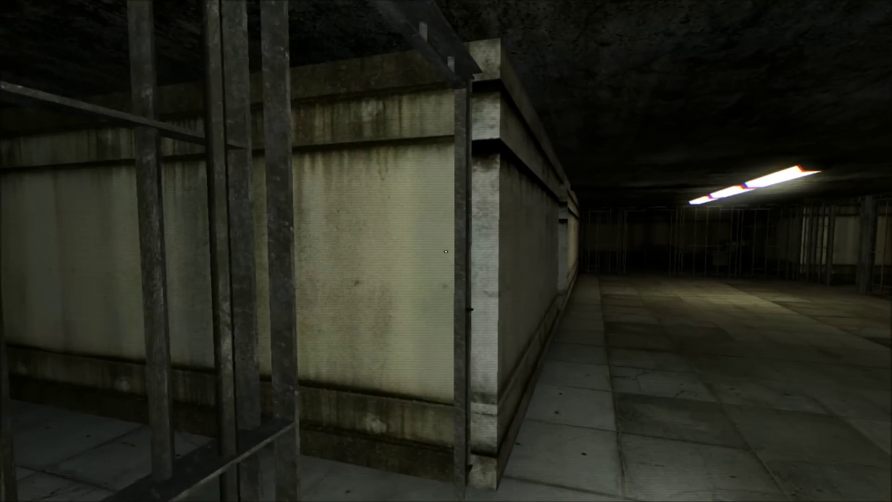
{"action": "key", "text": "w"}
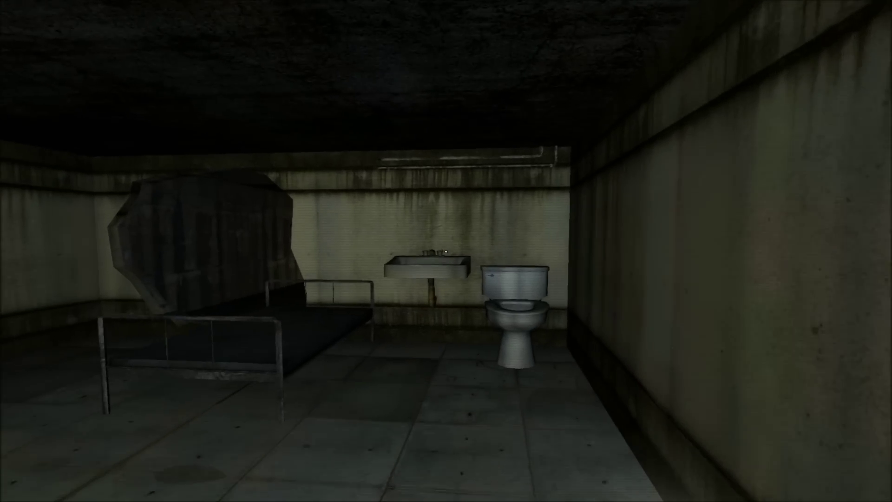
{"action": "key", "text": "w"}
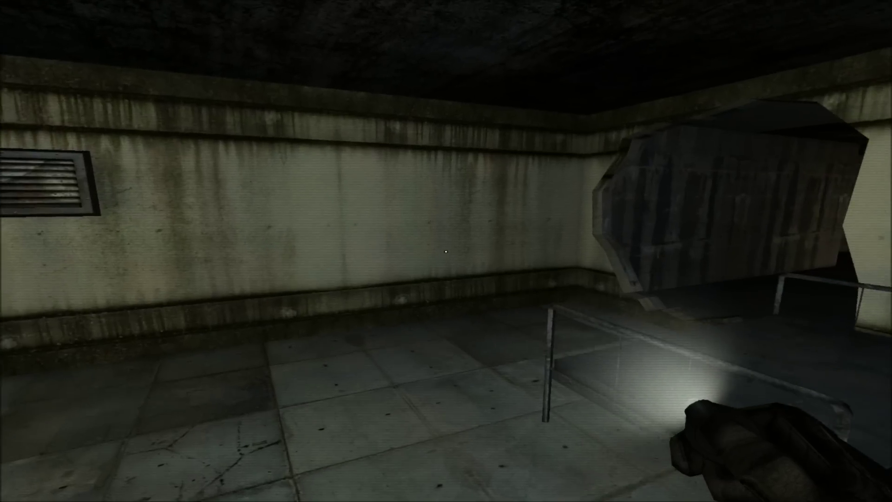
{"action": "key", "text": "w"}
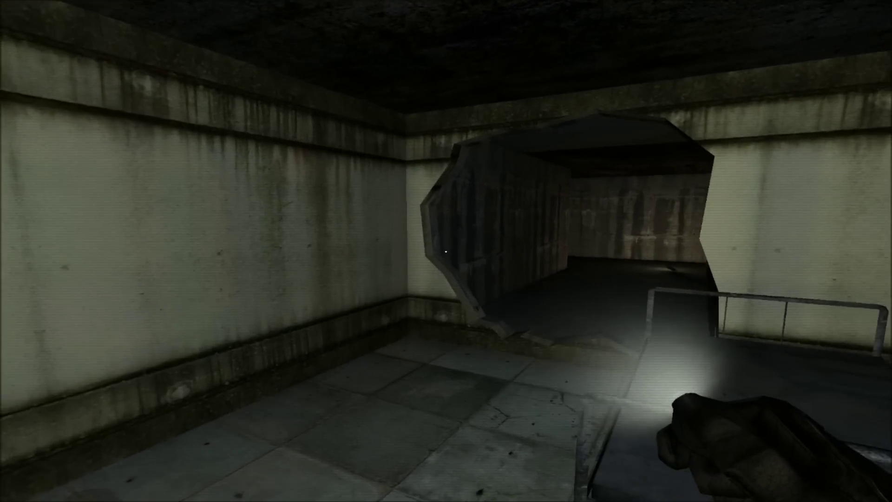
{"action": "key", "text": "w"}
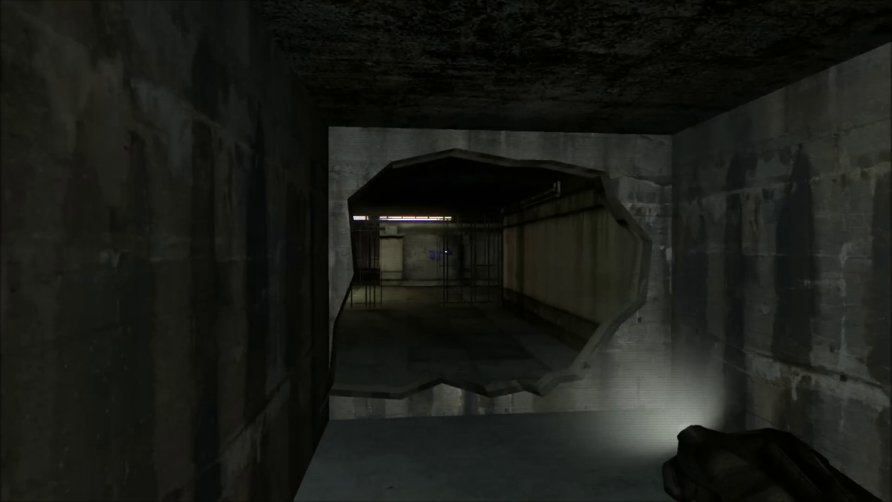
{"action": "key", "text": "w"}
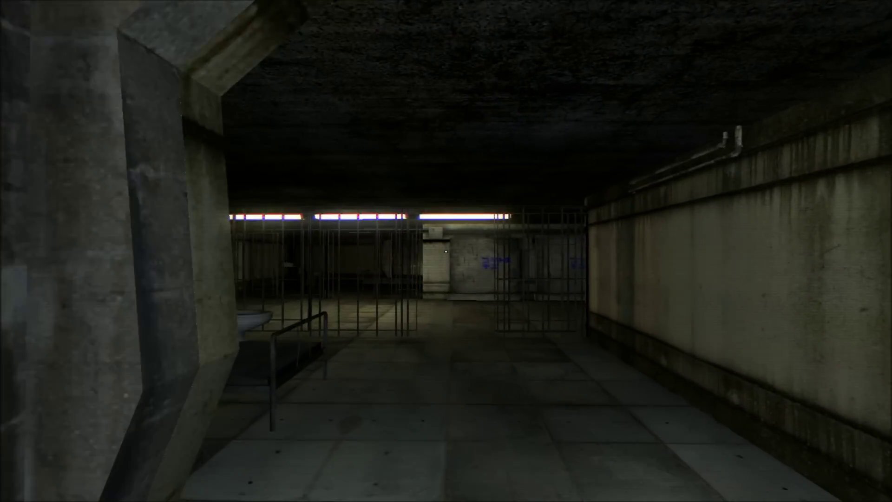
{"action": "key", "text": "w"}
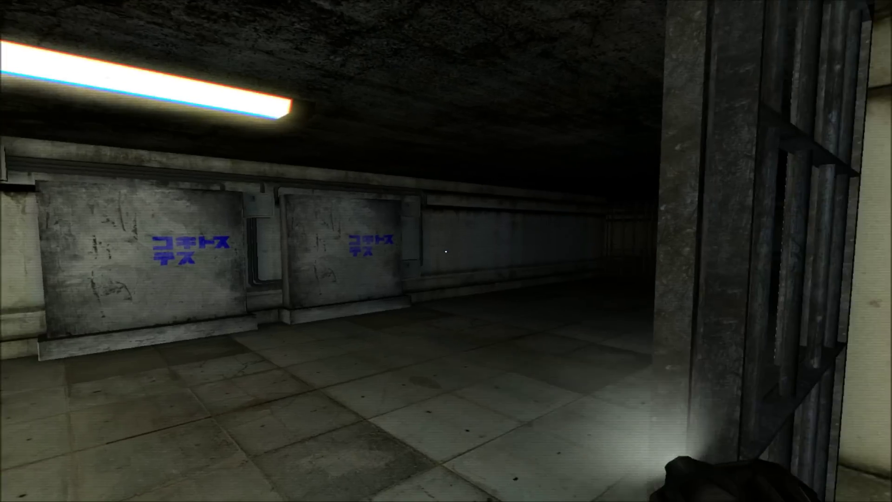
{"action": "key", "text": "w"}
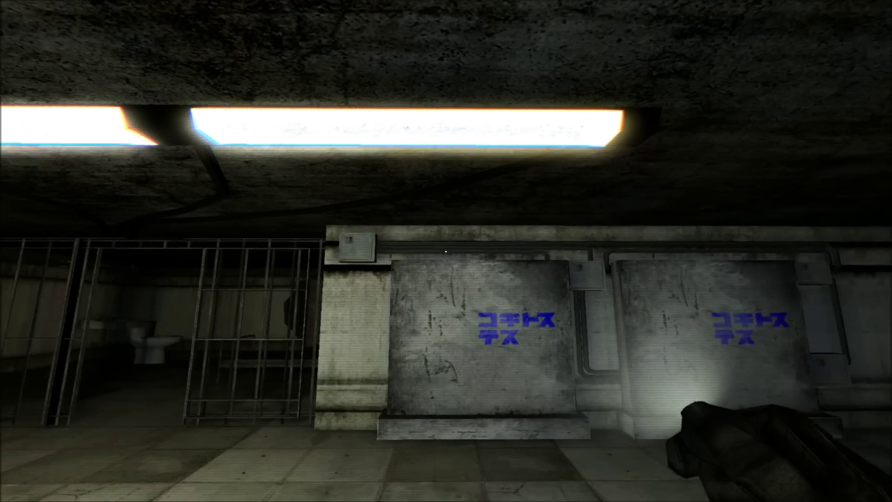
{"action": "key", "text": "w"}
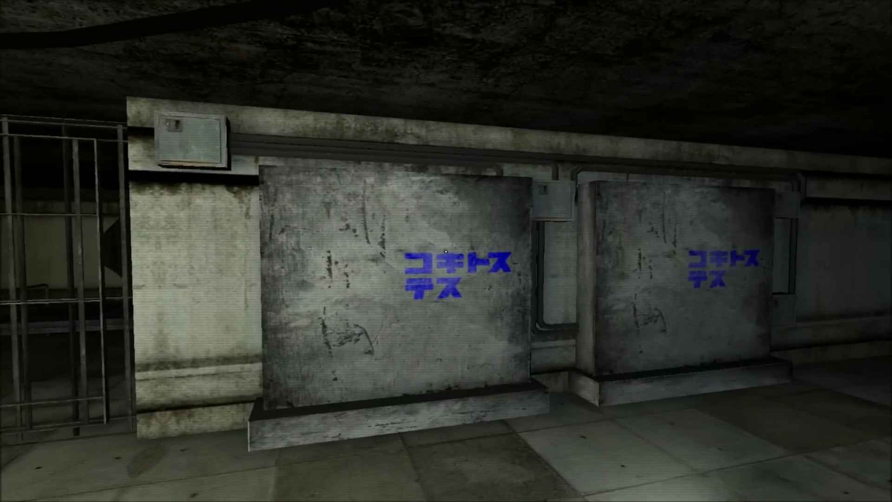
{"action": "key", "text": "w"}
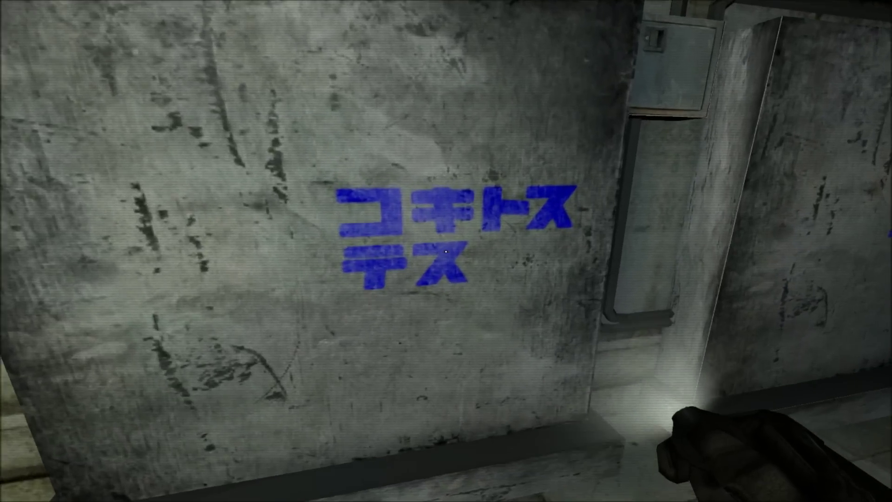
{"action": "key", "text": "w"}
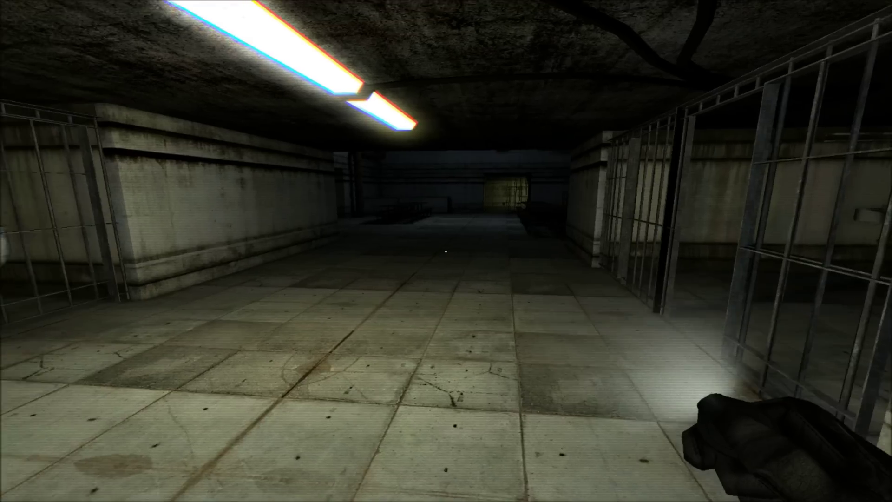
{"action": "key", "text": "w"}
{"action": "key", "text": "w"}
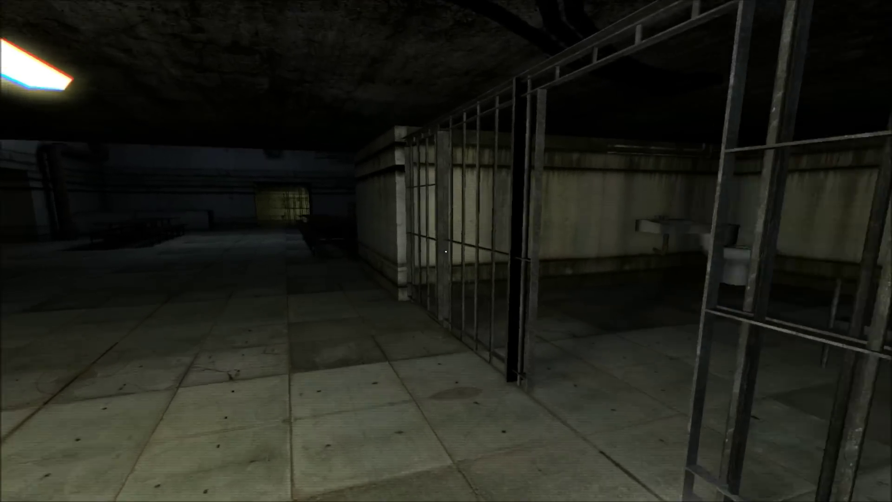
{"action": "key", "text": "w"}
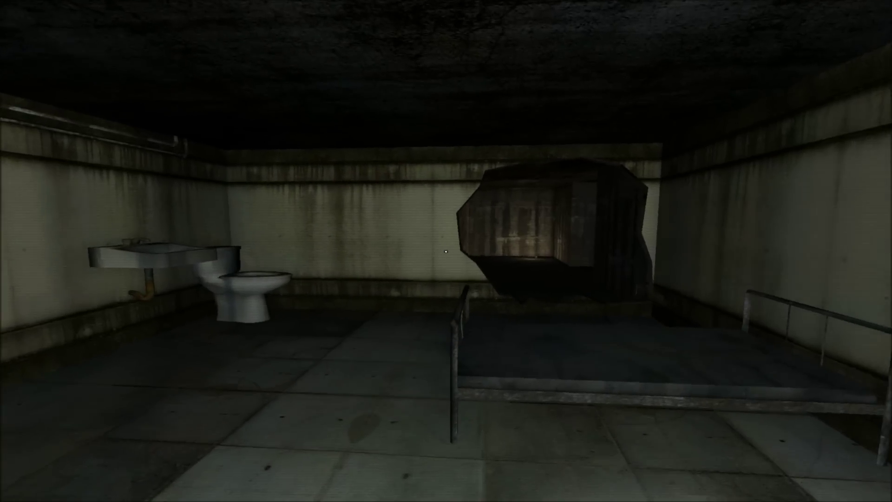
{"action": "key", "text": "w"}
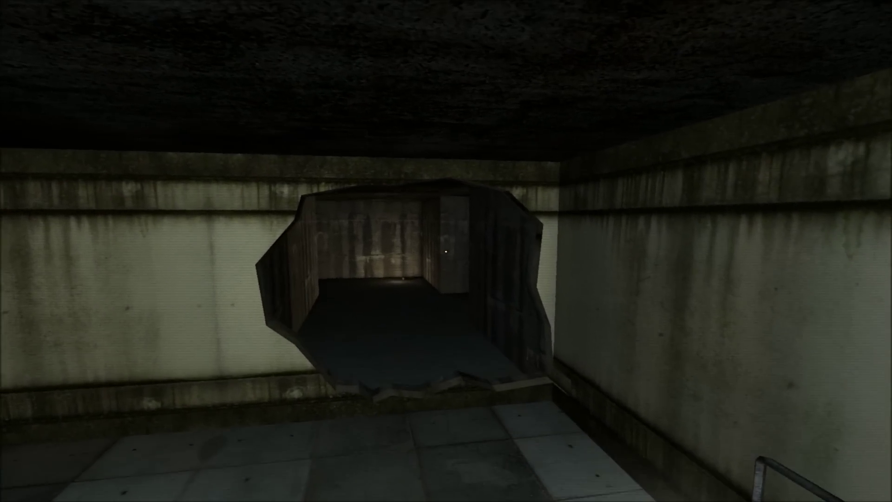
{"action": "key", "text": "w"}
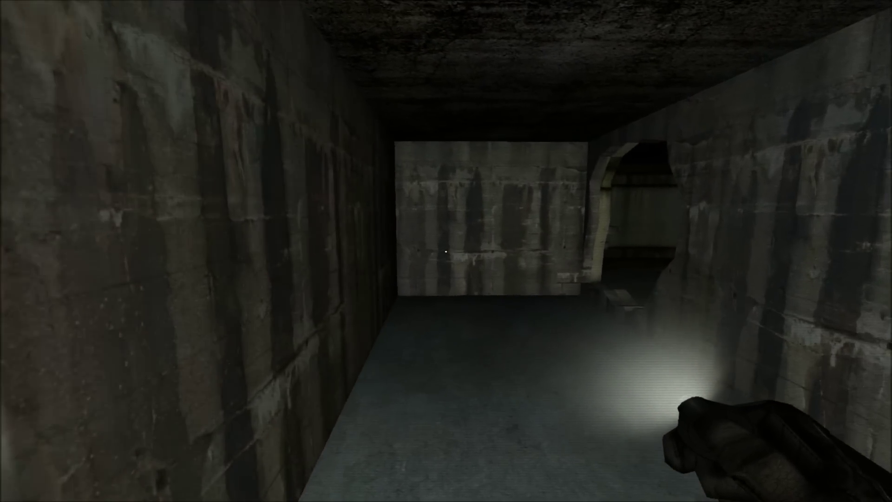
{"action": "key", "text": "w"}
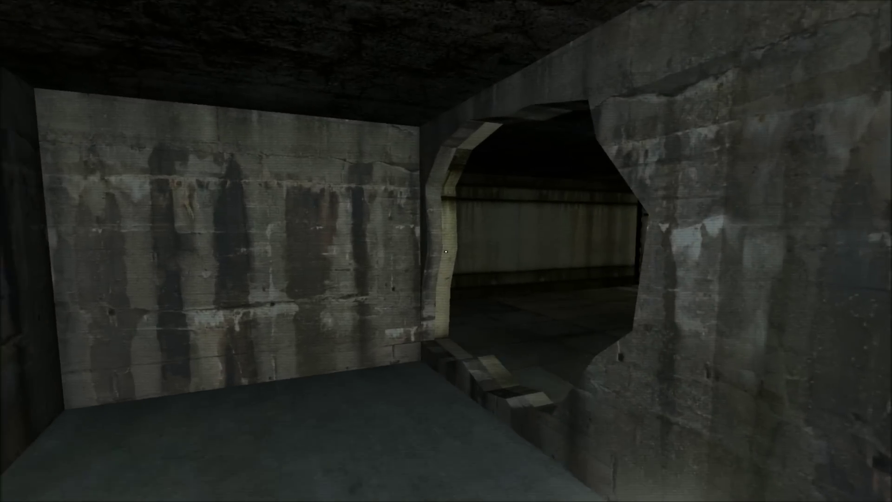
{"action": "key", "text": "w"}
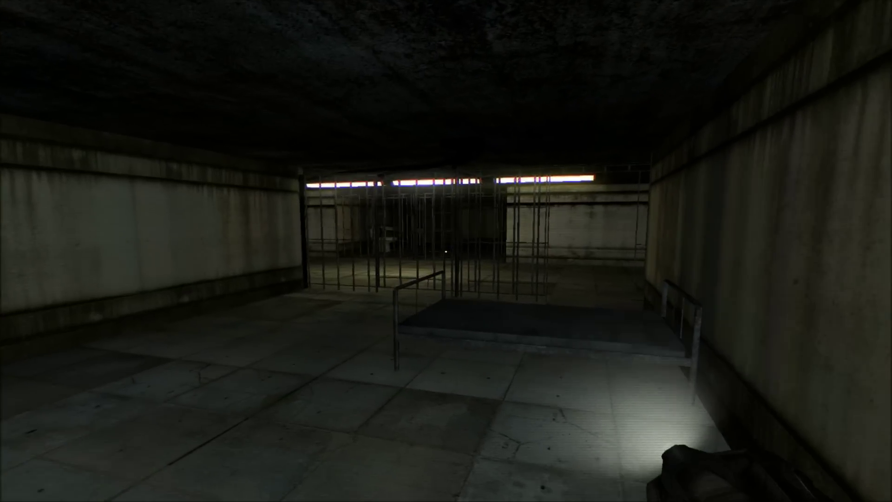
{"action": "key", "text": "w"}
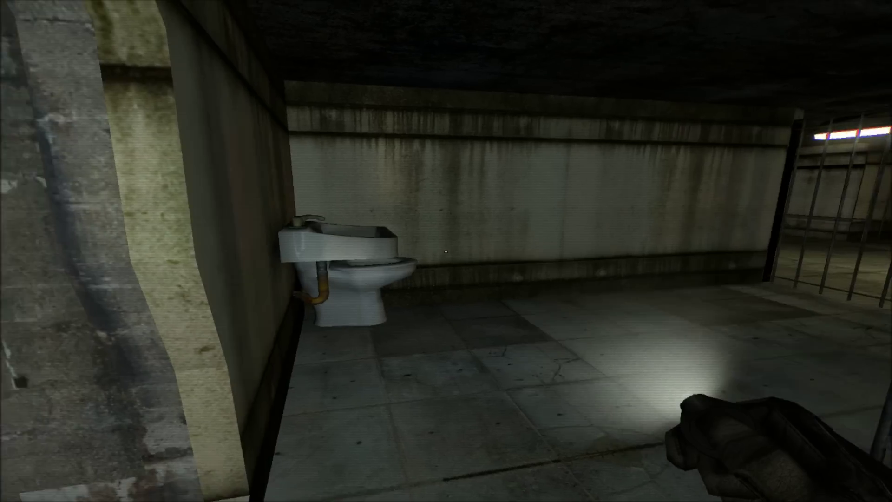
{"action": "key", "text": "w"}
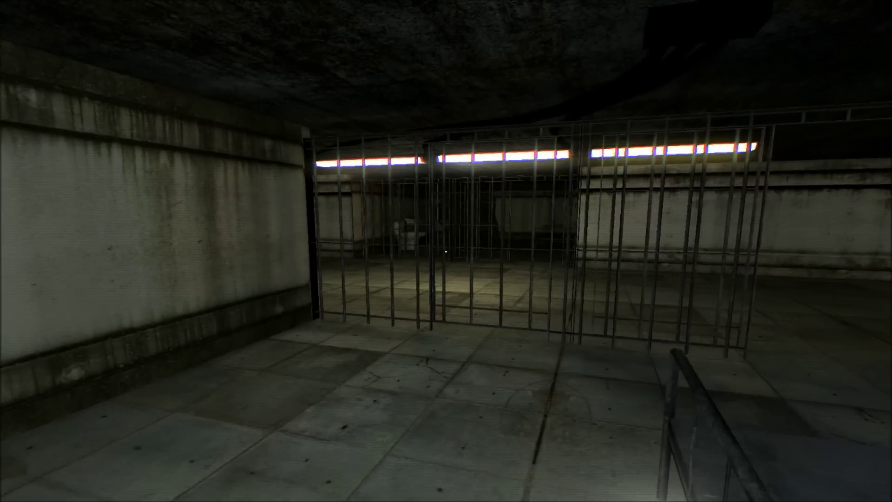
{"action": "key", "text": "w"}
{"action": "key", "text": "w"}
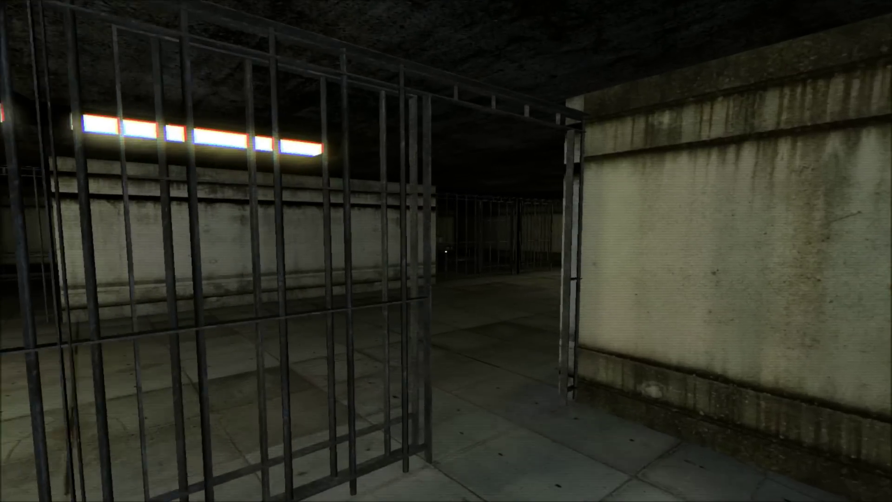
{"action": "key", "text": "w"}
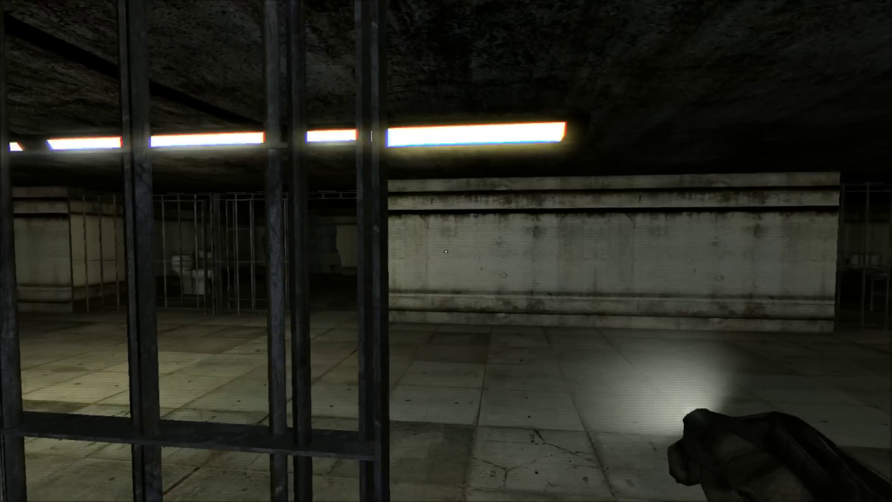
{"action": "key", "text": "w"}
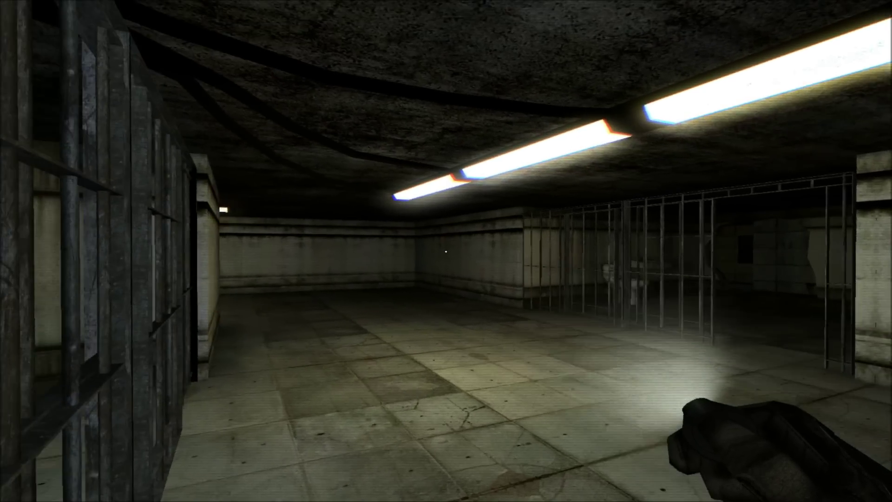
{"action": "key", "text": "w"}
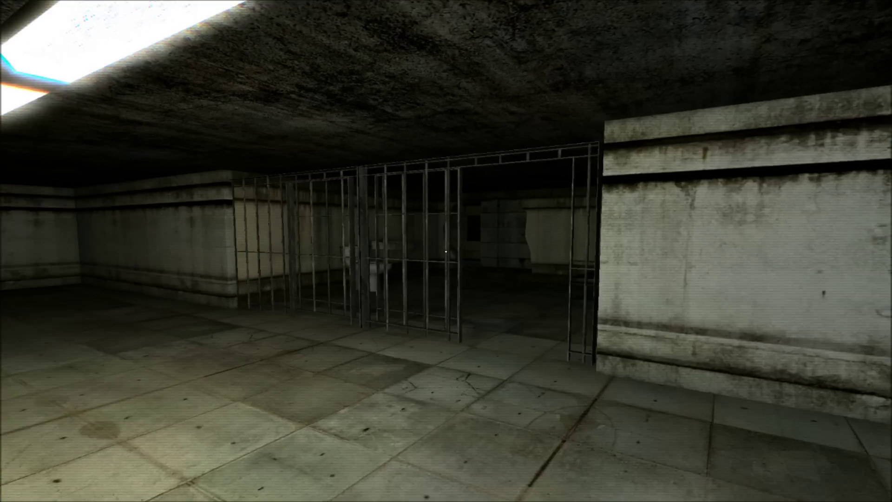
{"action": "key", "text": "w"}
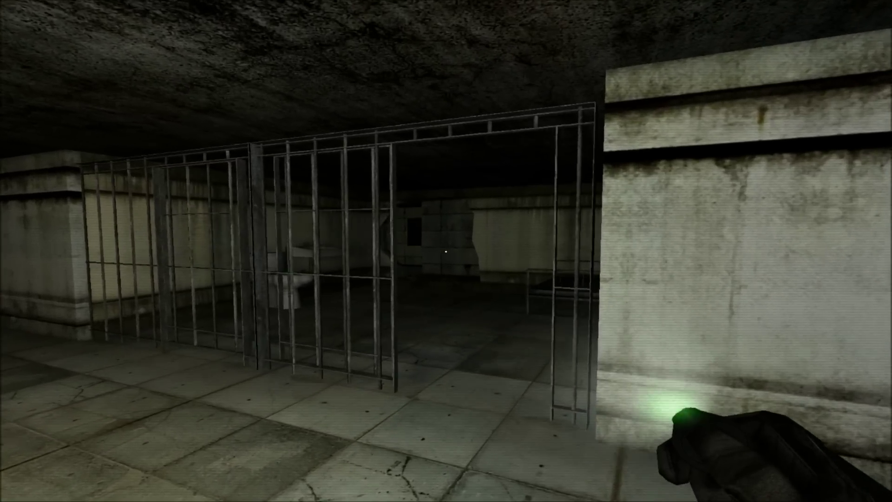
{"action": "key", "text": "w"}
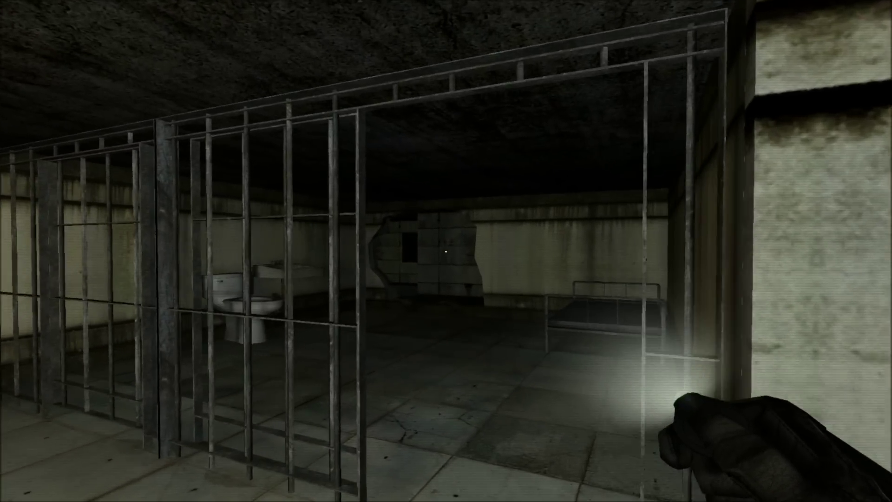
{"action": "key", "text": "w"}
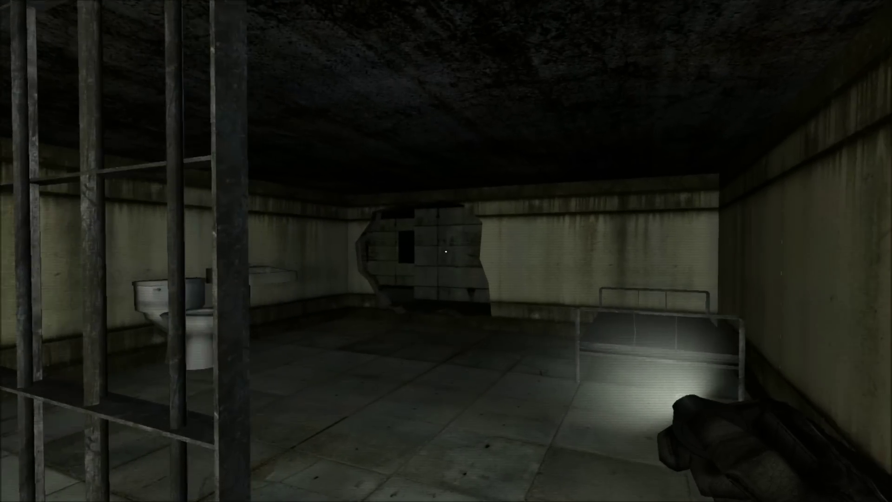
{"action": "key", "text": "w"}
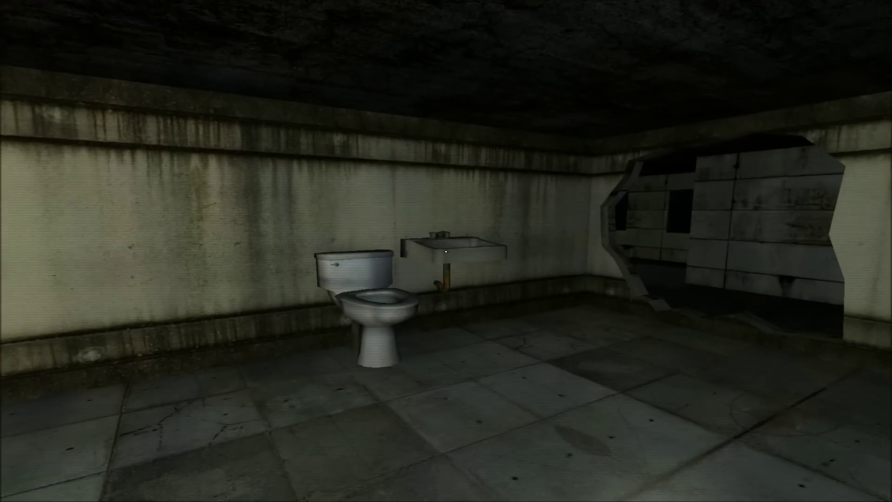
{"action": "key", "text": "w"}
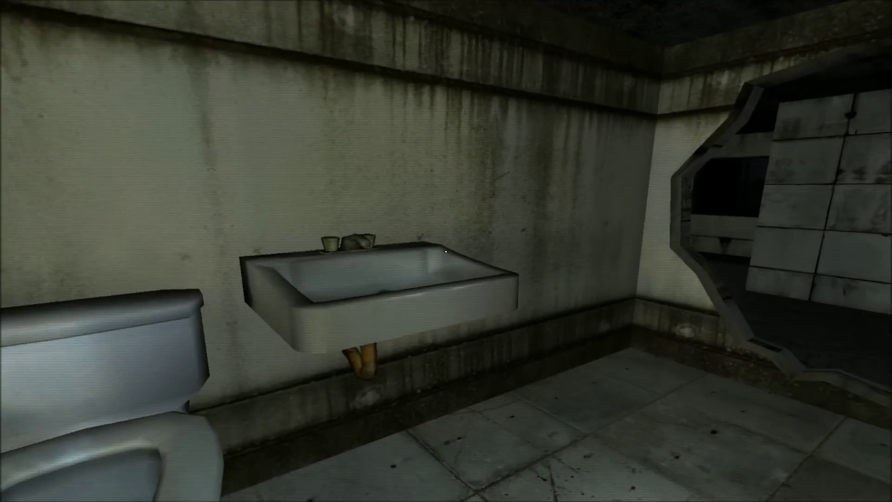
{"action": "key", "text": "w"}
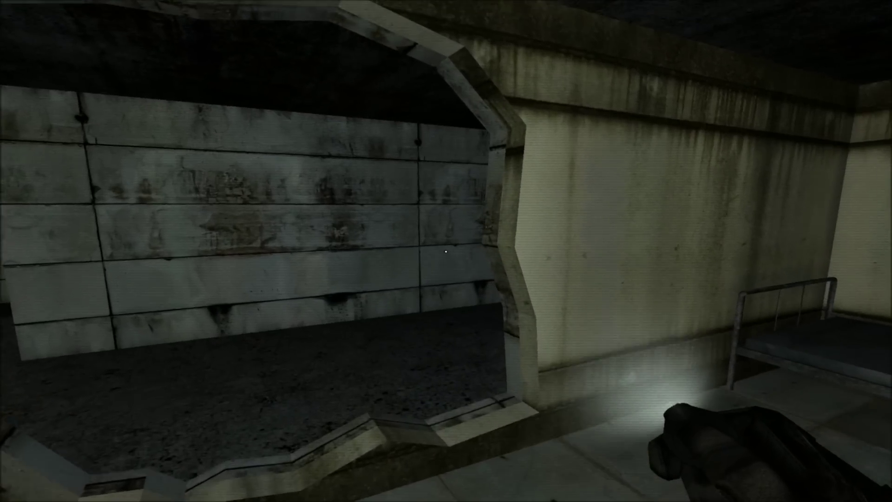
{"action": "key", "text": "w"}
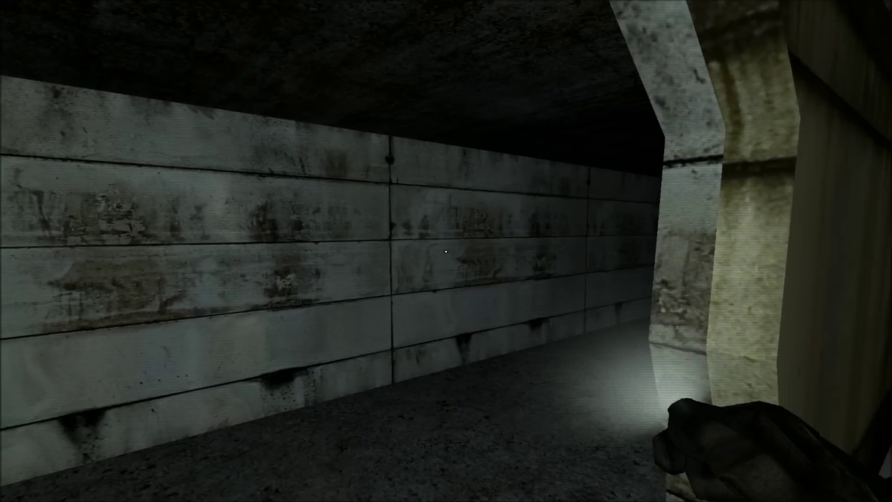
{"action": "key", "text": "w"}
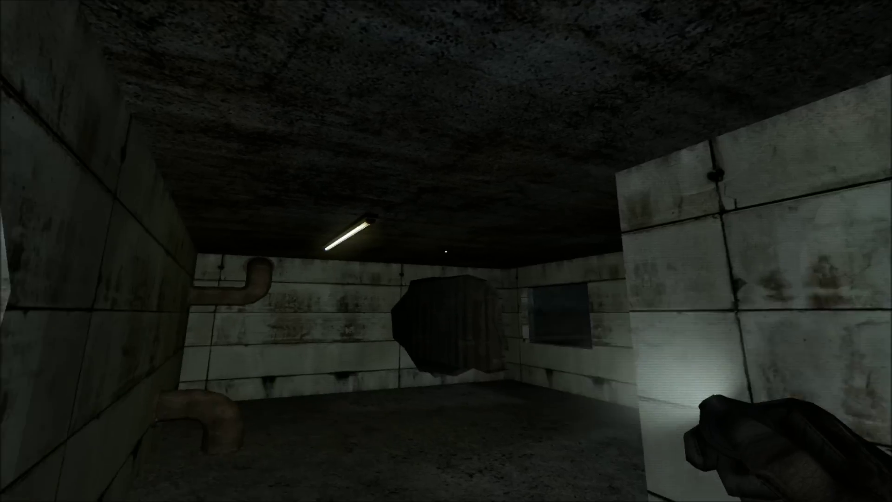
{"action": "key", "text": "w"}
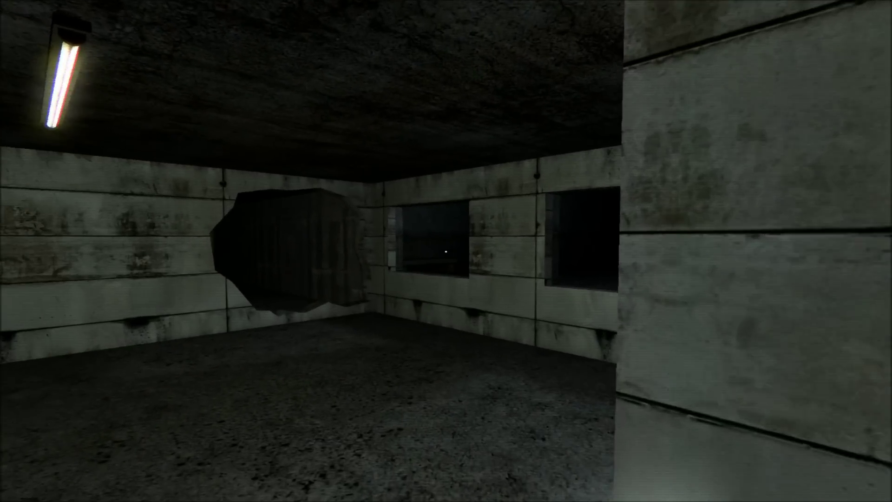
{"action": "key", "text": "w"}
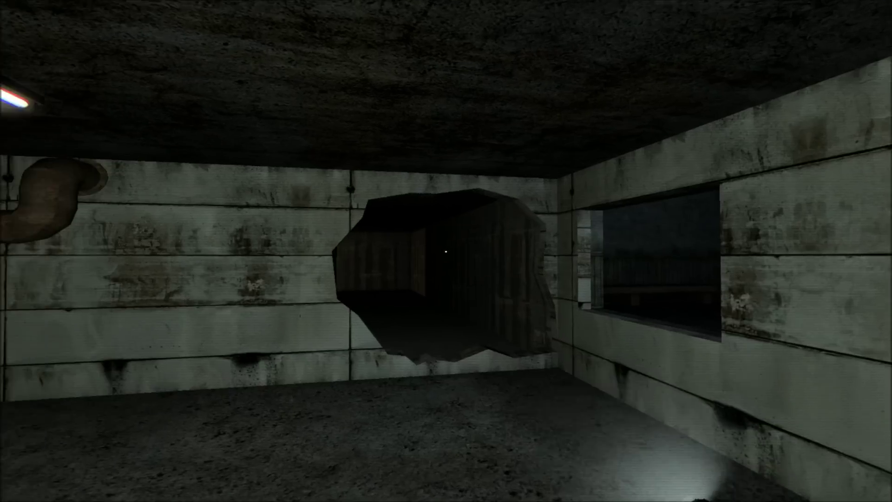
{"action": "key", "text": "w"}
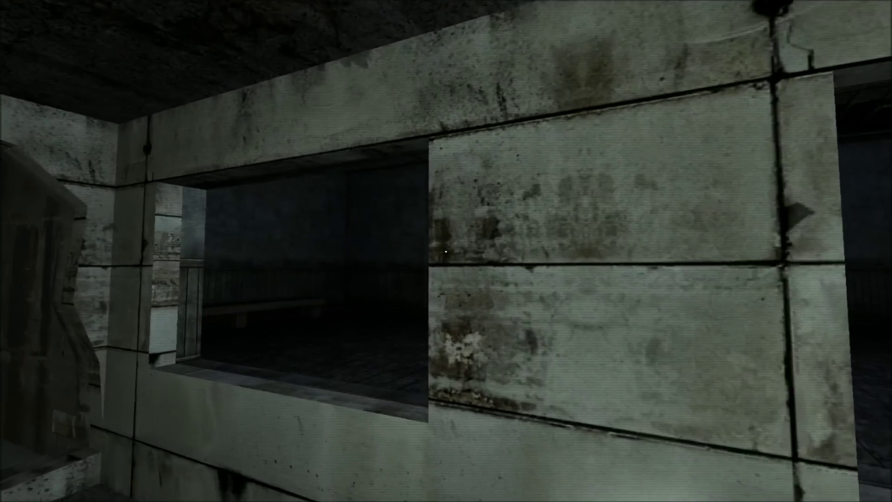
{"action": "key", "text": "w"}
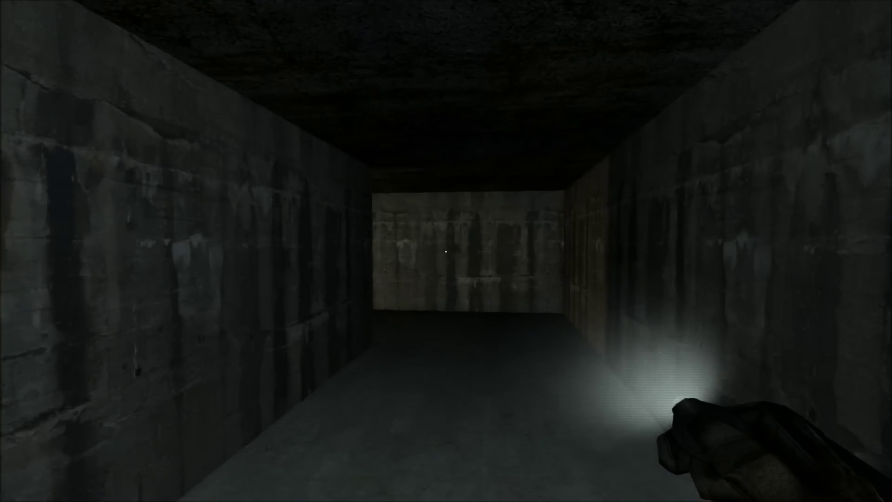
{"action": "key", "text": "w"}
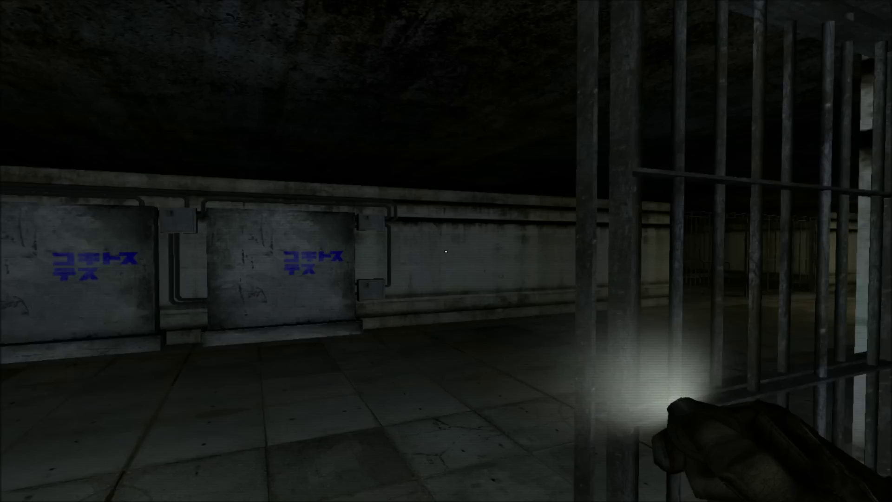
{"action": "key", "text": "w"}
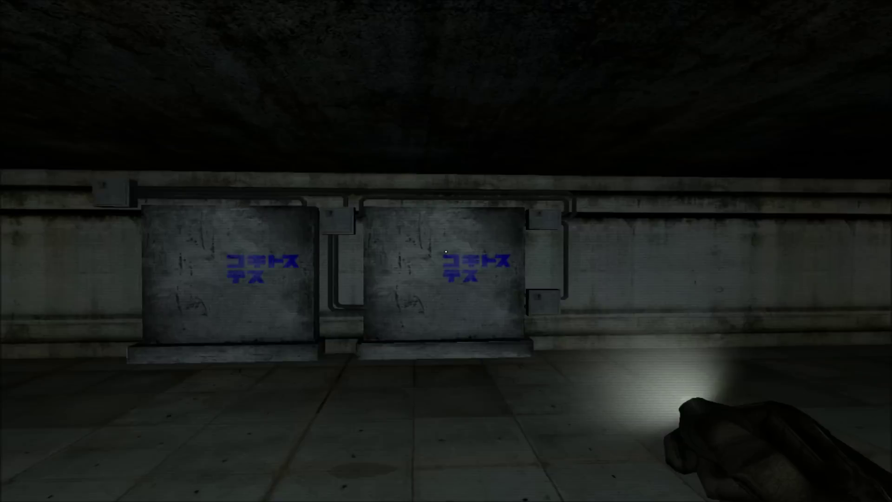
{"action": "key", "text": "w"}
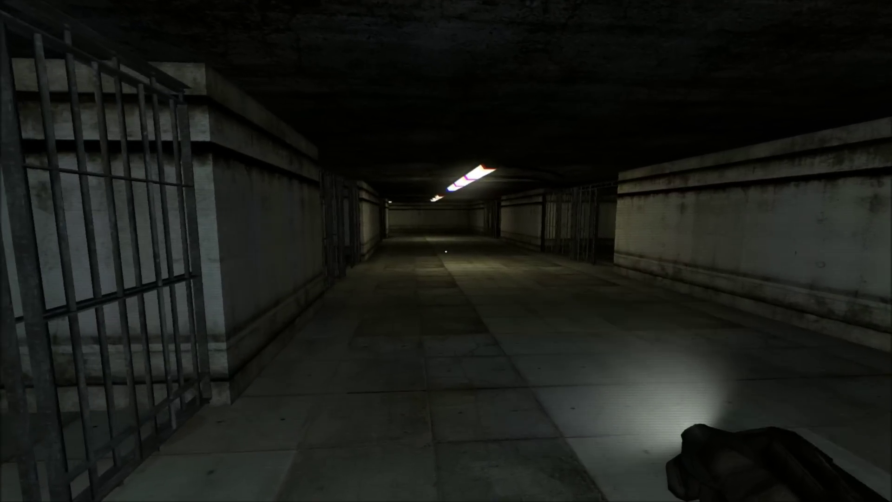
{"action": "key", "text": "w"}
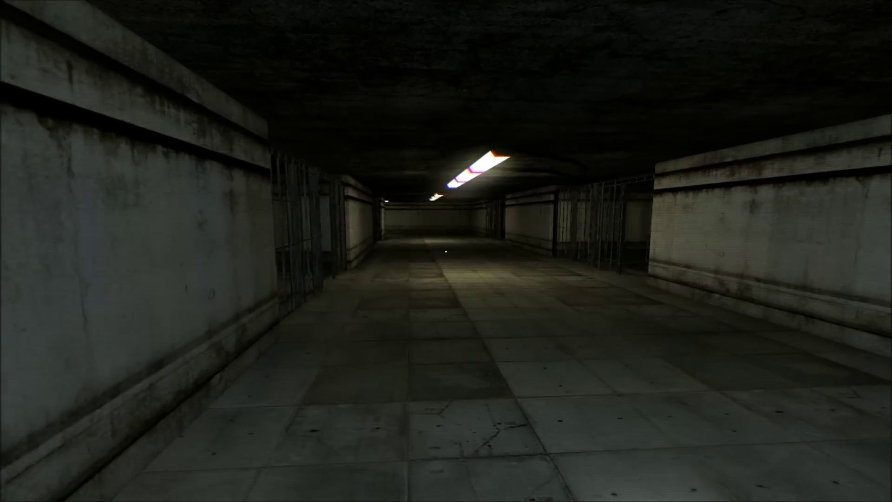
{"action": "key", "text": "w"}
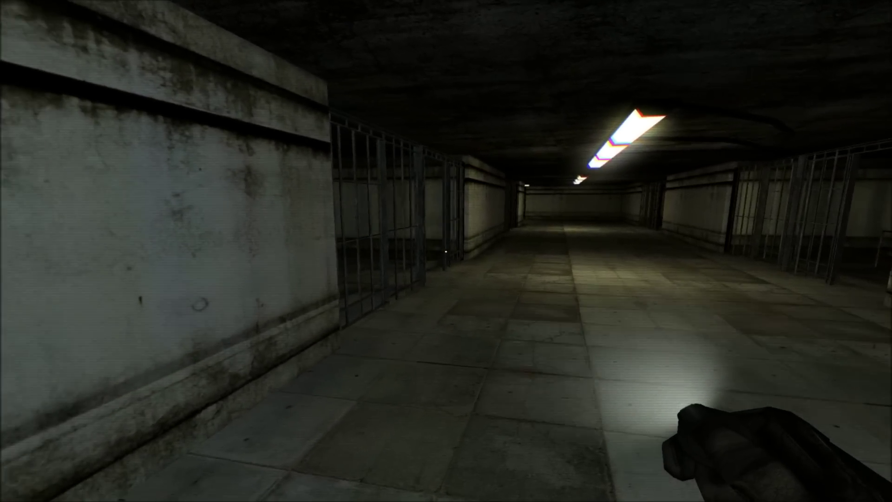
{"action": "key", "text": "w"}
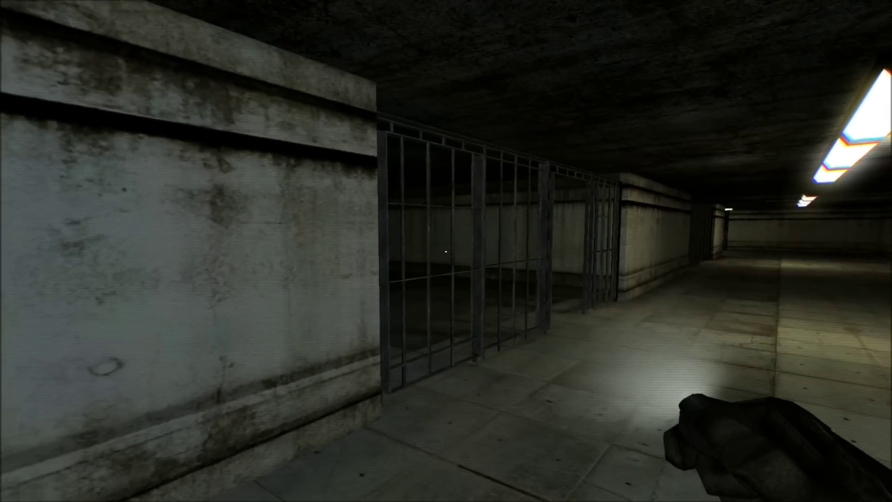
{"action": "key", "text": "w"}
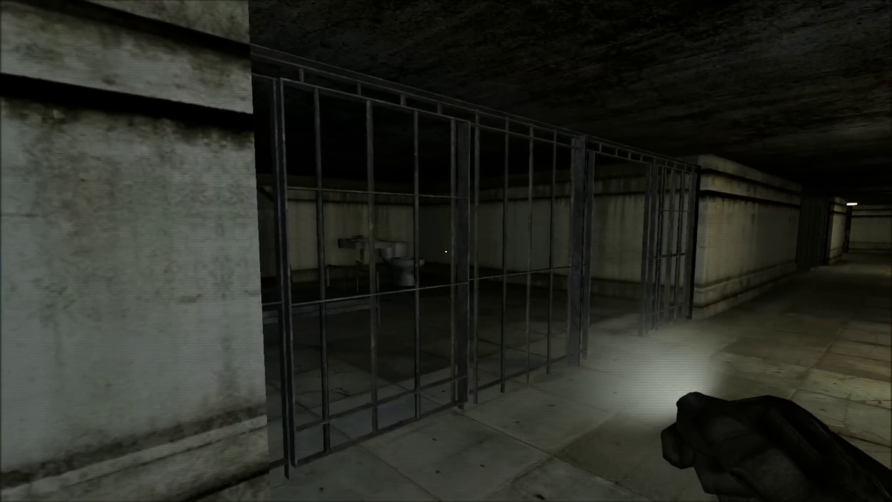
{"action": "key", "text": "w"}
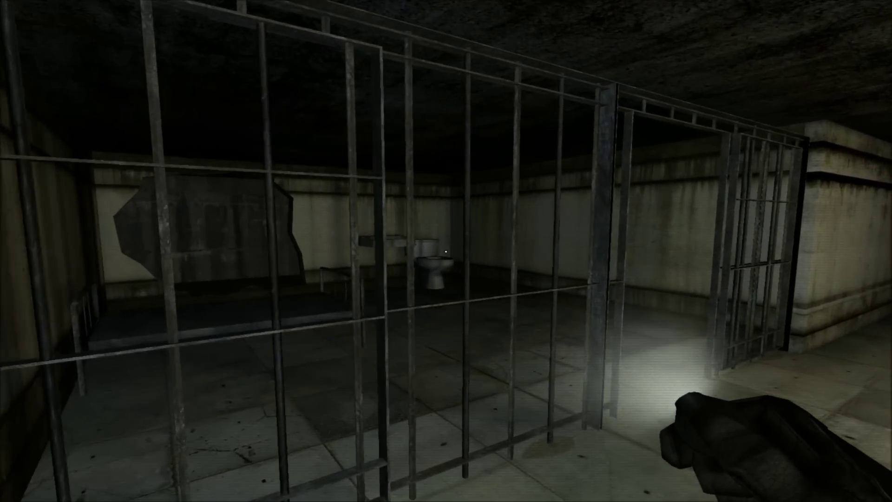
{"action": "key", "text": "w"}
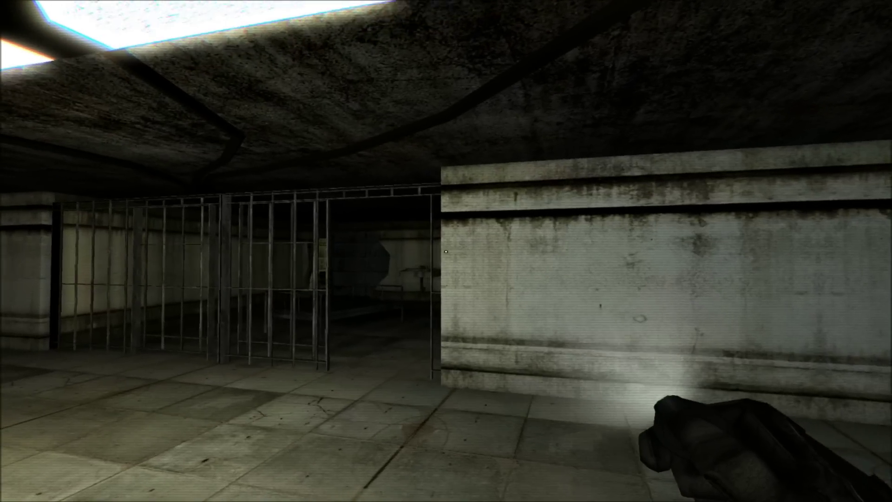
{"action": "key", "text": "w"}
{"action": "key", "text": "w"}
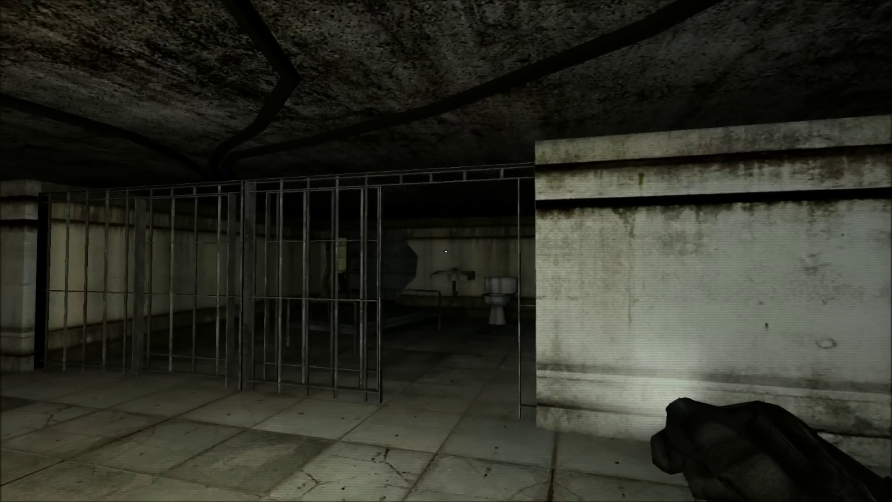
{"action": "key", "text": "w"}
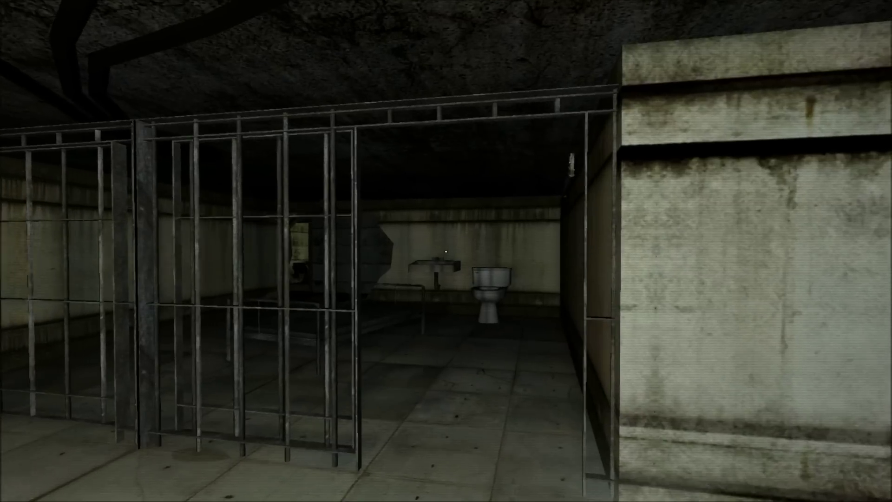
{"action": "key", "text": "w"}
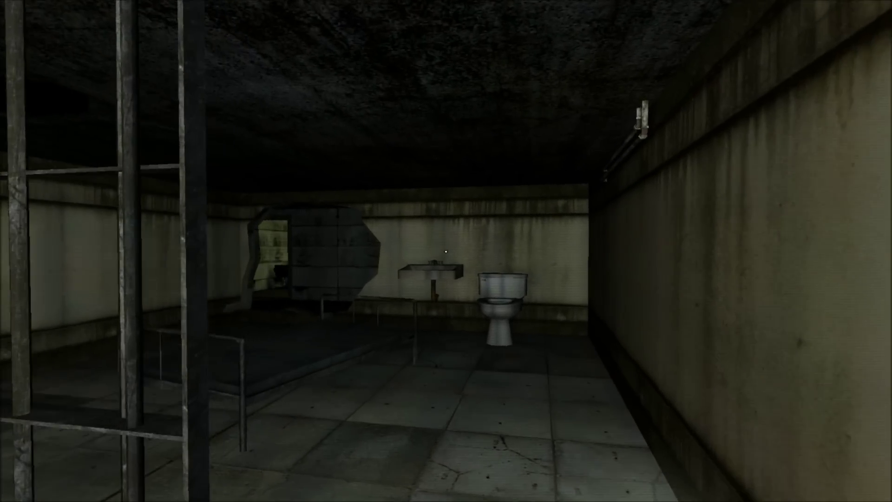
{"action": "key", "text": "w"}
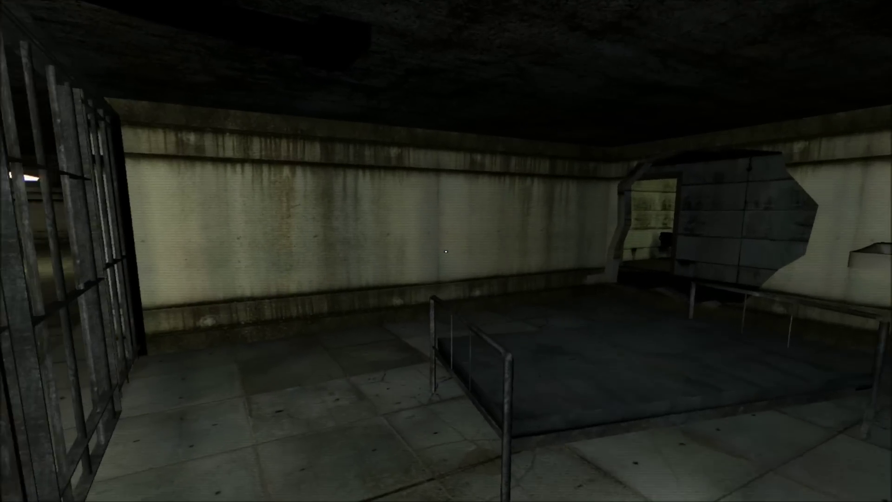
{"action": "key", "text": "w"}
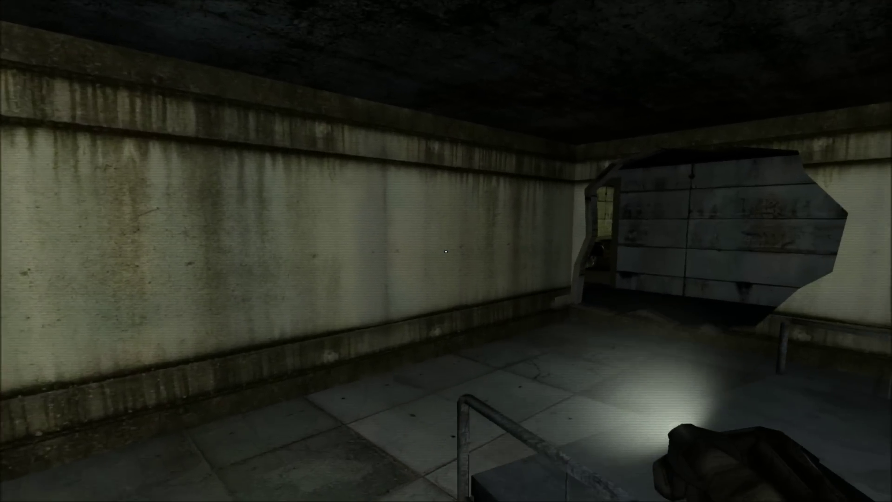
{"action": "key", "text": "w"}
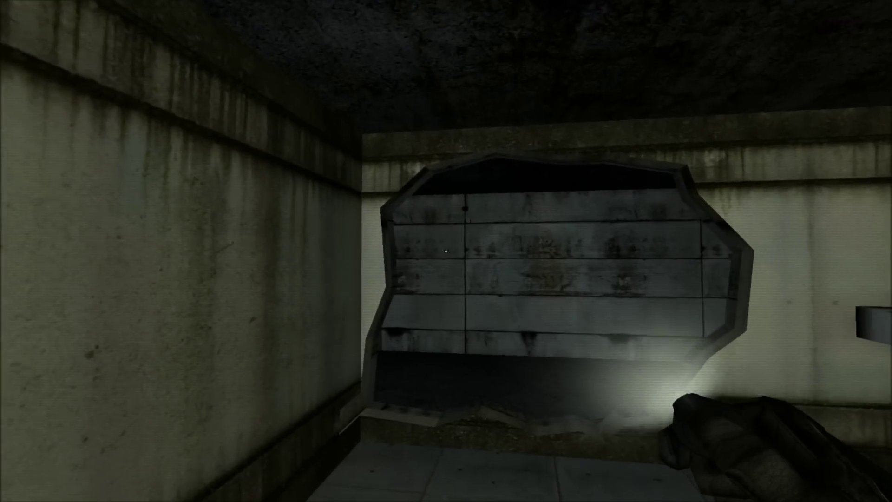
{"action": "key", "text": "w"}
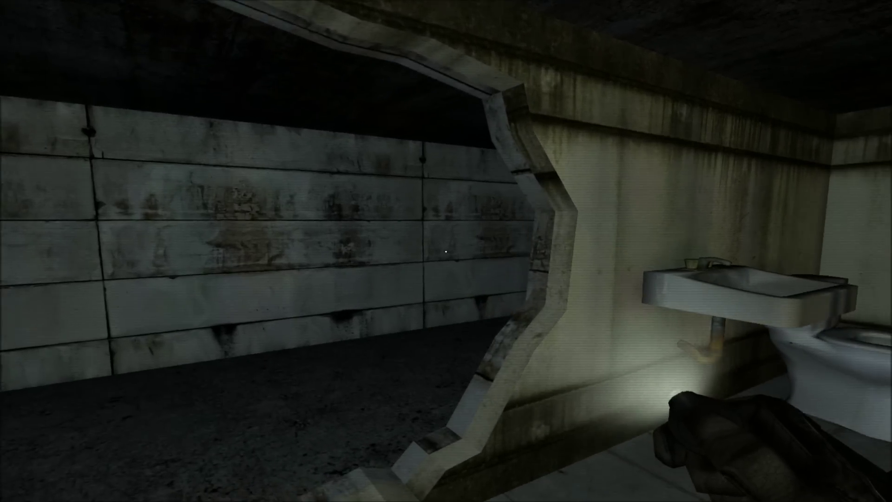
{"action": "key", "text": "w"}
{"action": "key", "text": "w"}
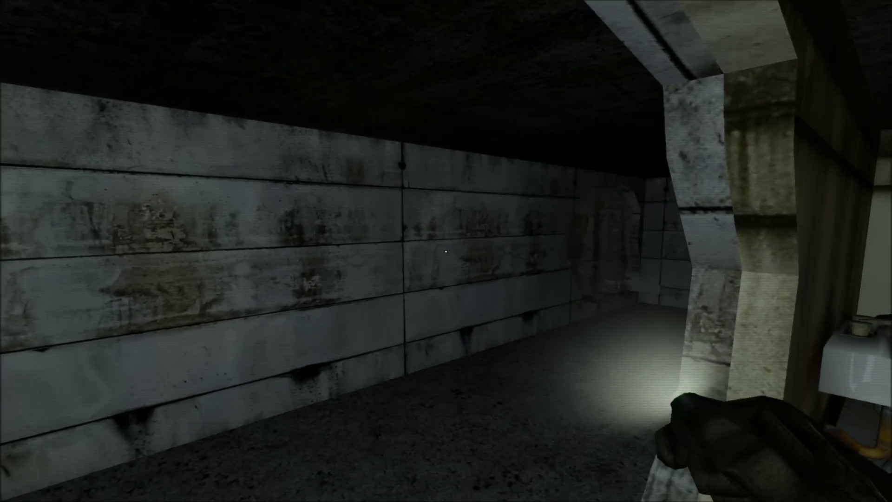
{"action": "key", "text": "w"}
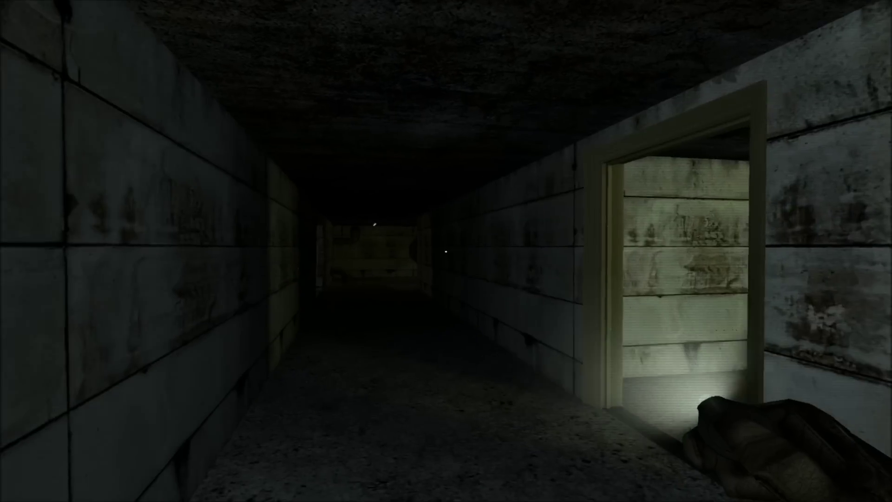
{"action": "key", "text": "w"}
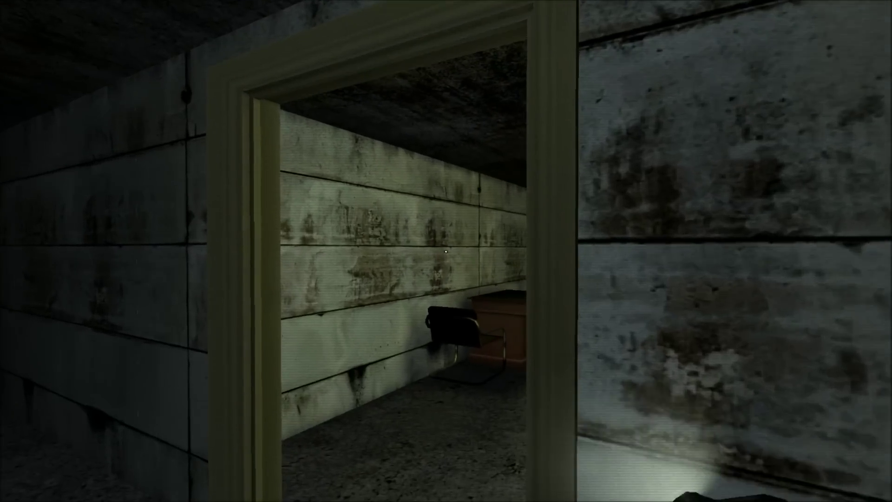
{"action": "key", "text": "w"}
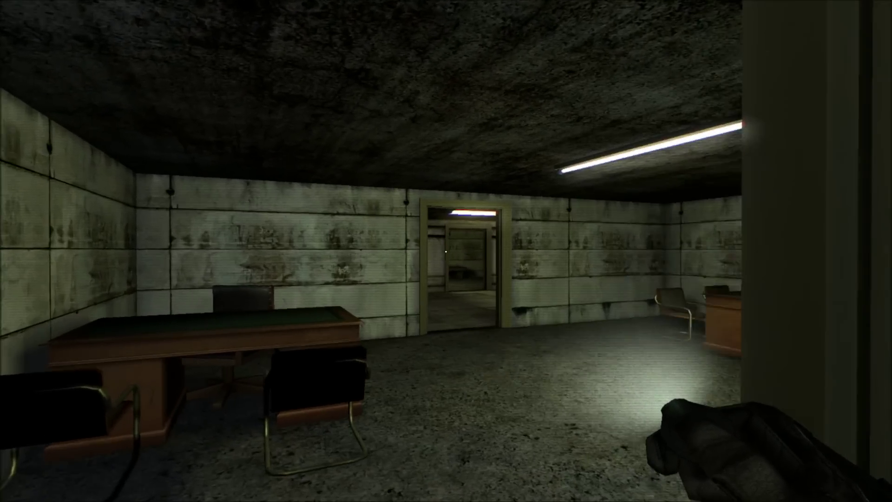
{"action": "key", "text": "w"}
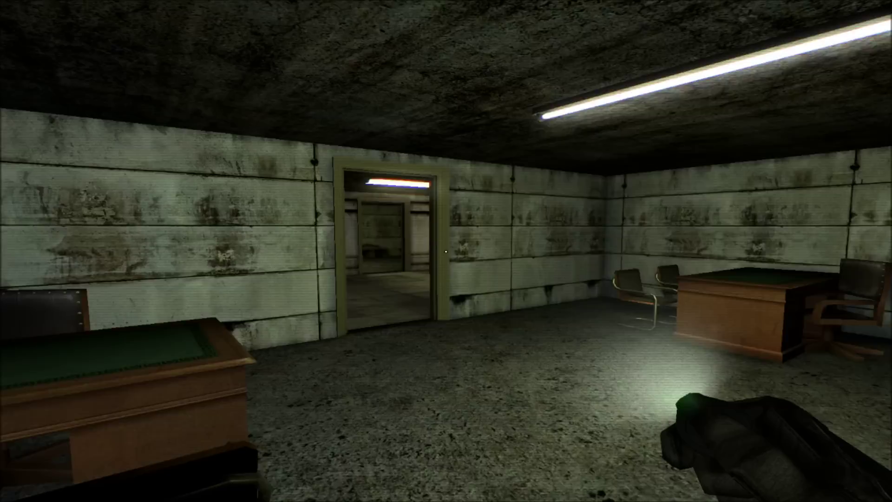
{"action": "key", "text": "w"}
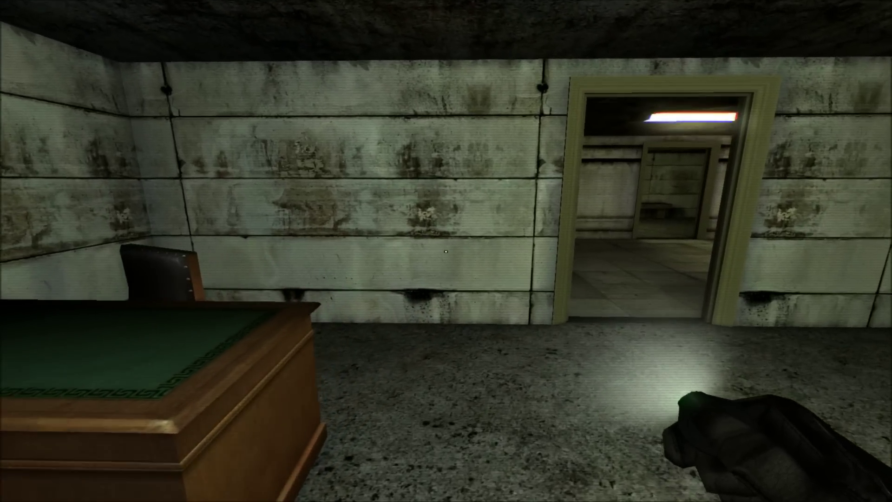
{"action": "key", "text": "w"}
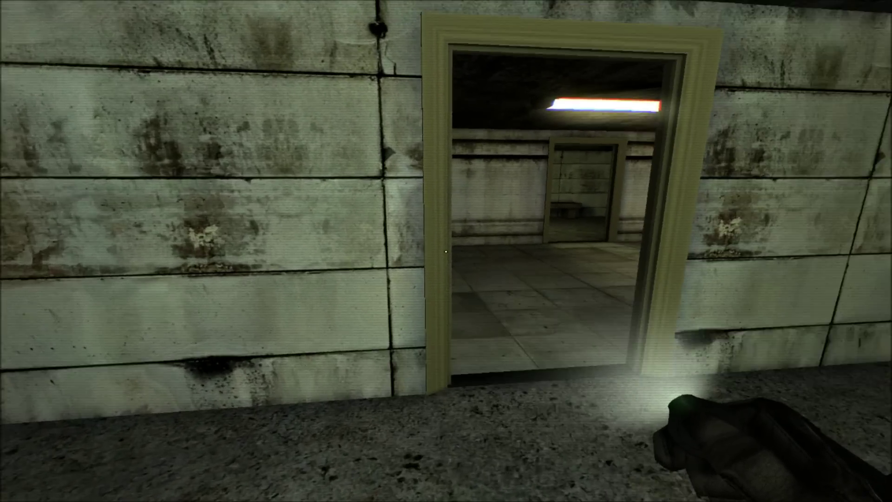
{"action": "key", "text": "w"}
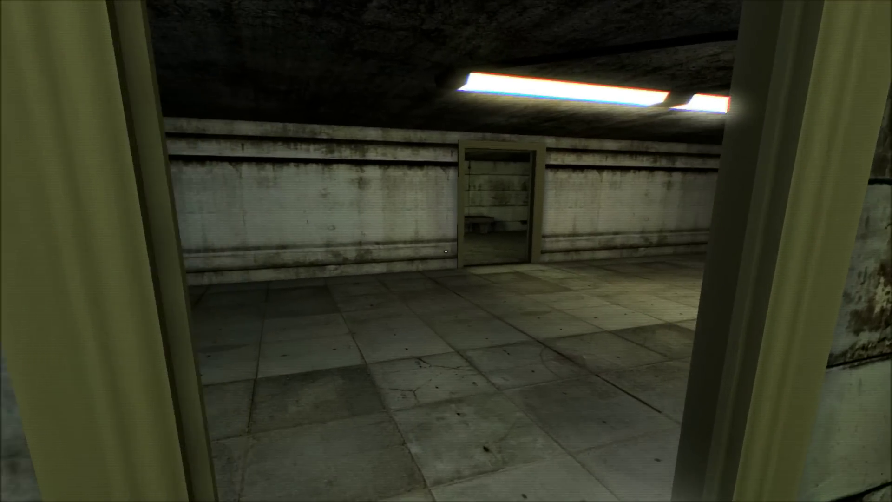
{"action": "key", "text": "w"}
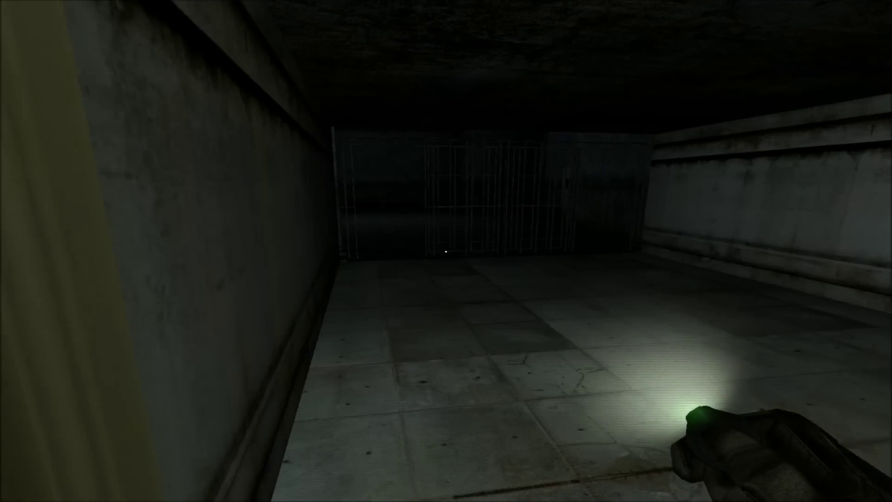
{"action": "key", "text": "w"}
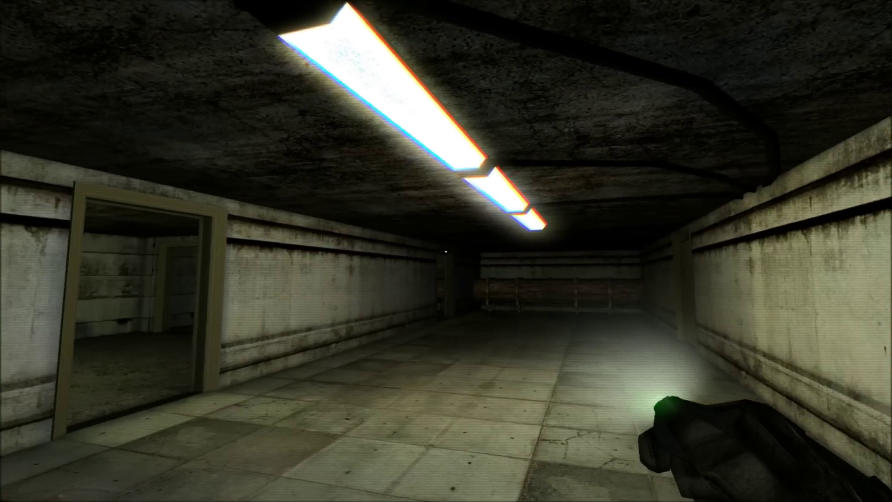
{"action": "key", "text": "w"}
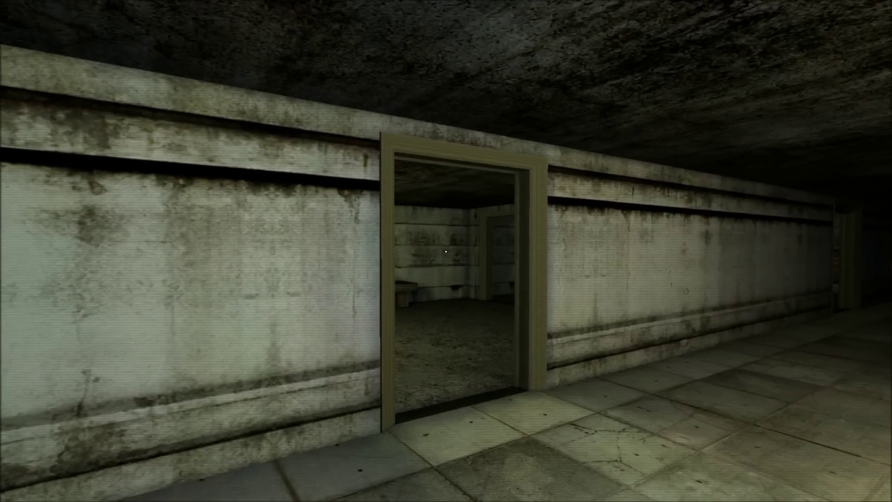
{"action": "key", "text": "w"}
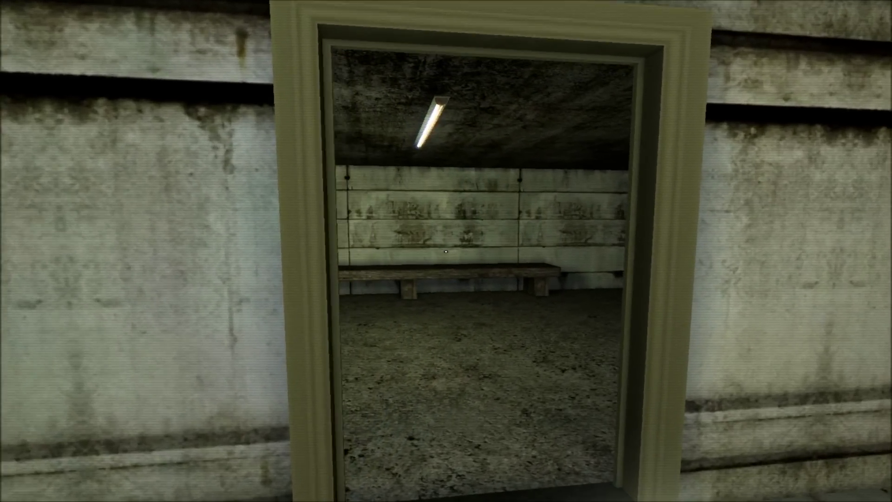
{"action": "key", "text": "w"}
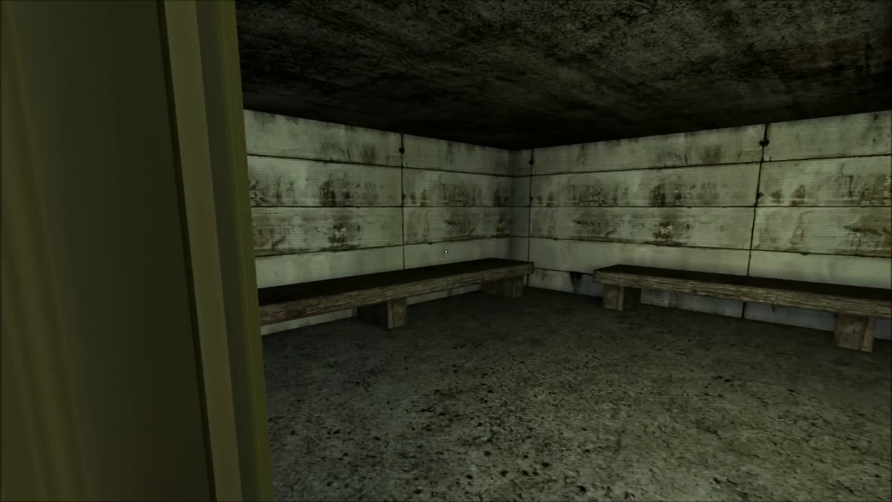
{"action": "key", "text": "w"}
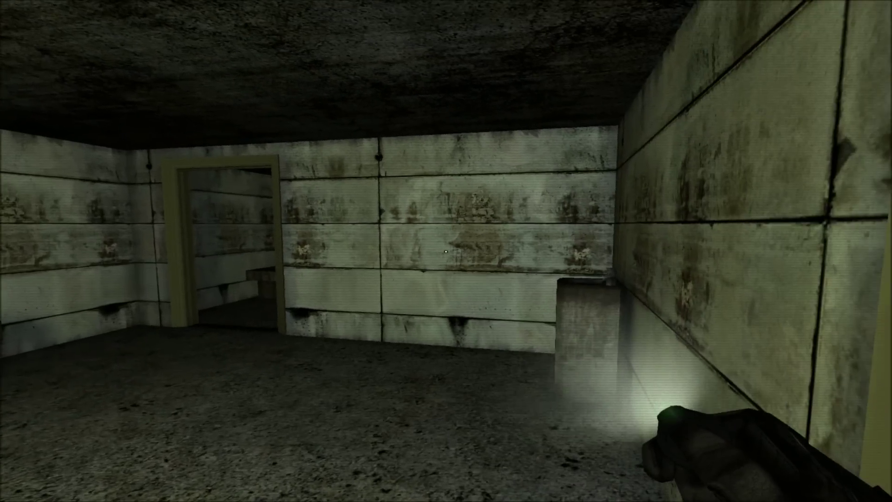
{"action": "key", "text": "w"}
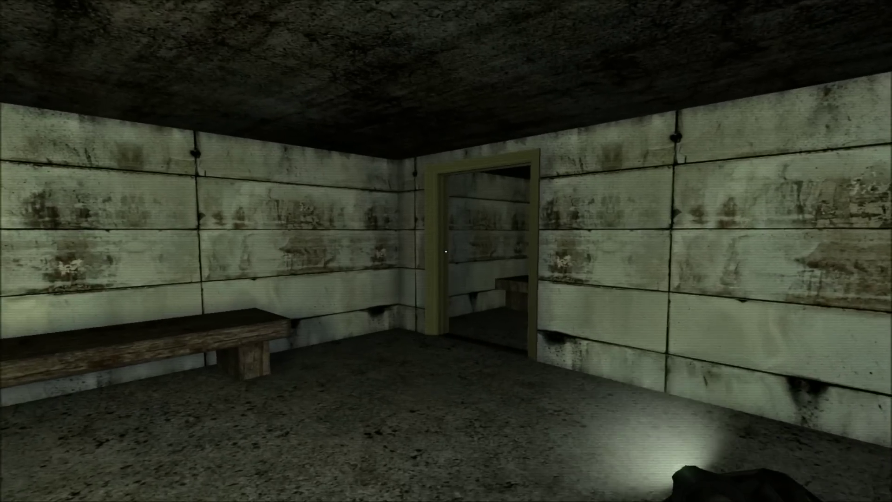
{"action": "key", "text": "w"}
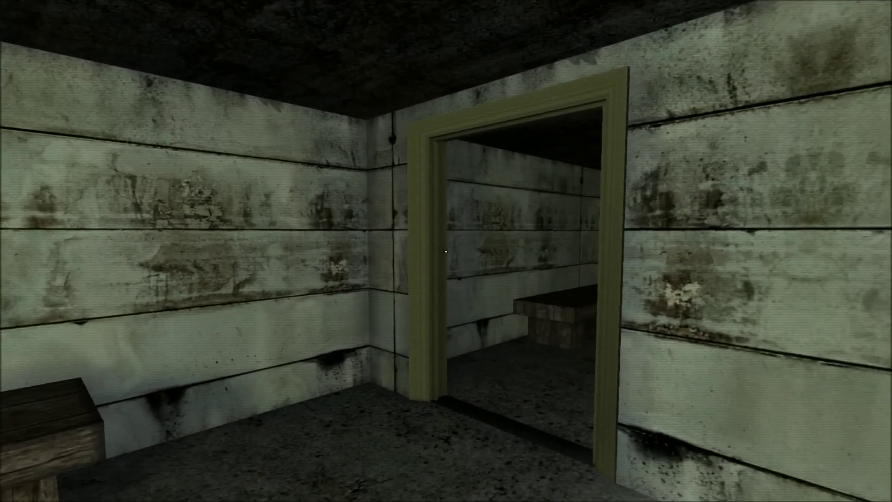
{"action": "key", "text": "w"}
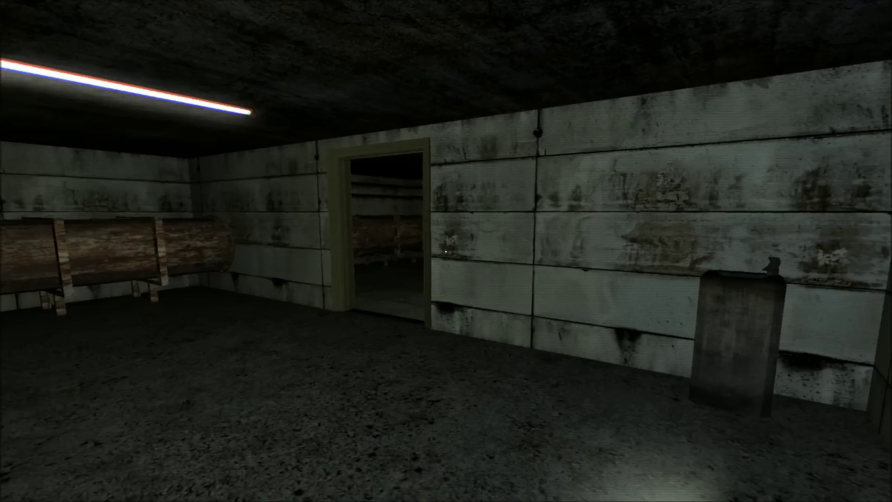
{"action": "key", "text": "w"}
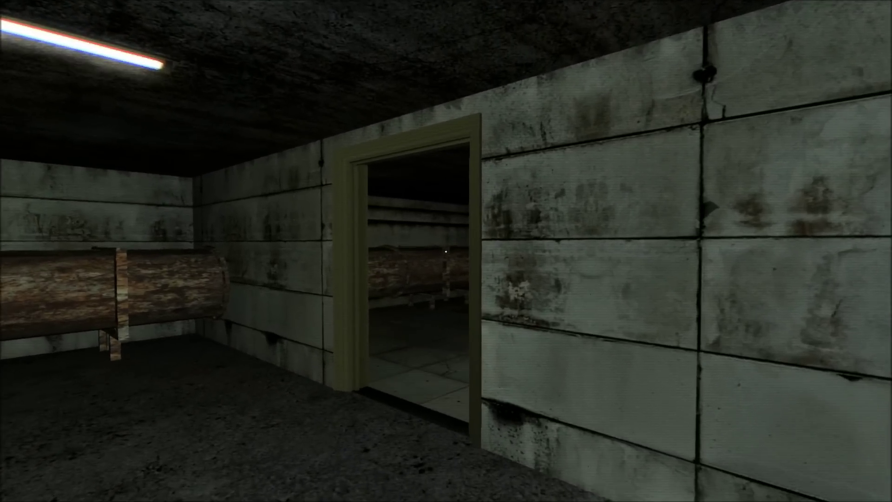
{"action": "key", "text": "w"}
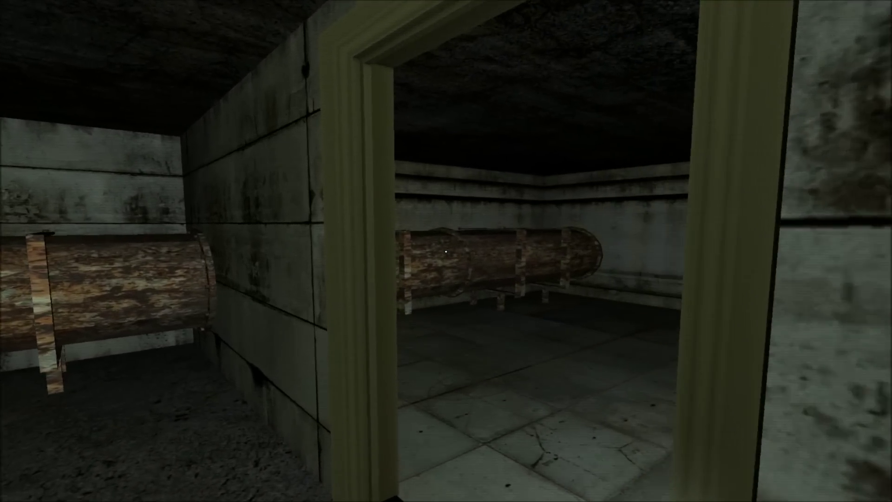
{"action": "key", "text": "f"}
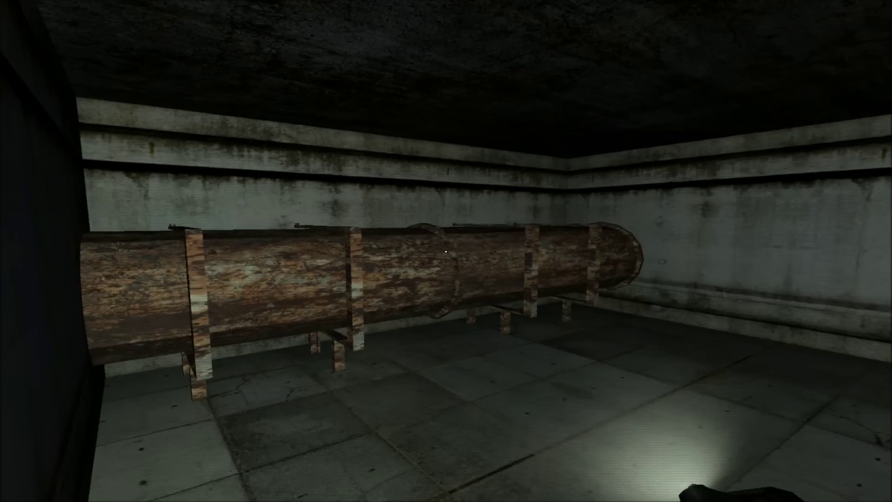
{"action": "key", "text": "w"}
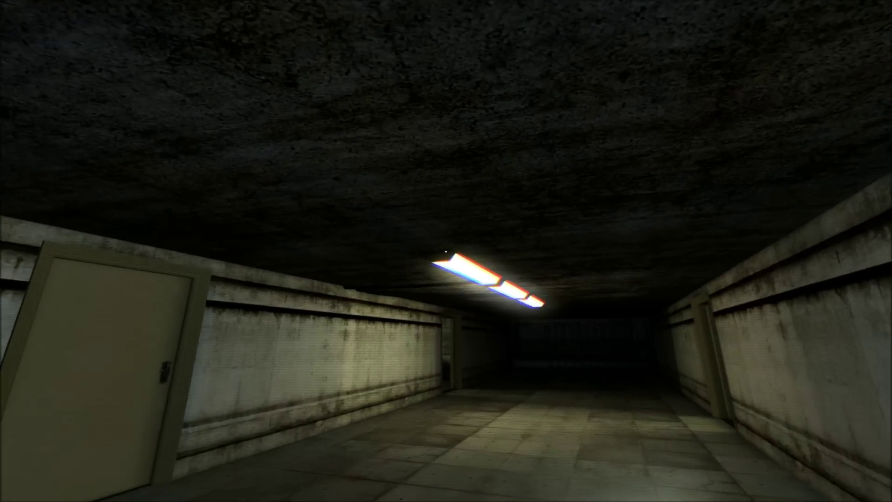
{"action": "key", "text": "w"}
{"action": "key", "text": "w"}
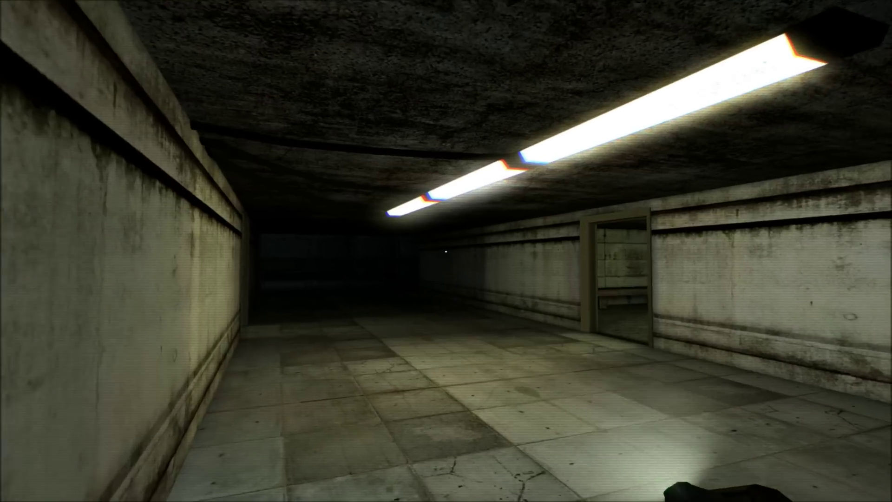
{"action": "key", "text": "w"}
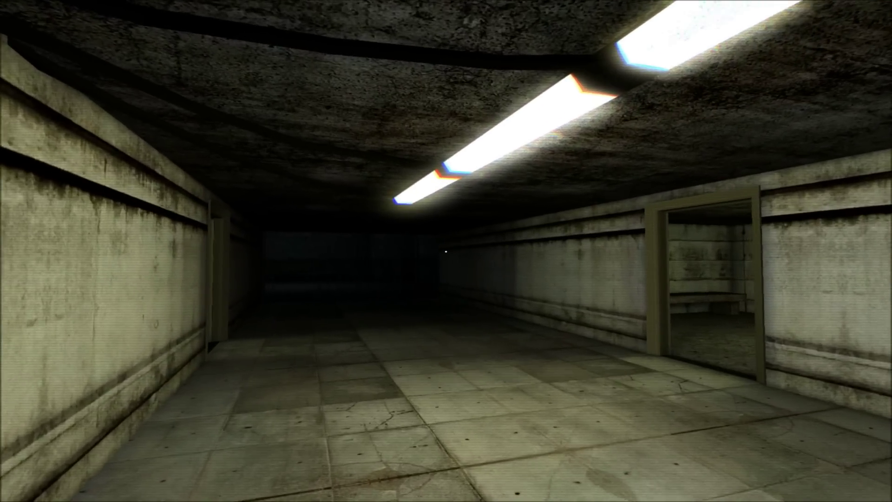
{"action": "key", "text": "w"}
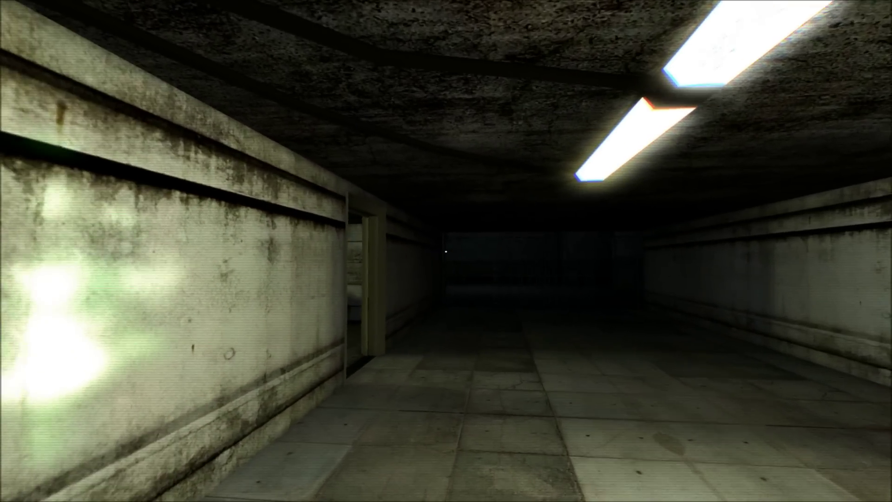
{"action": "key", "text": "w"}
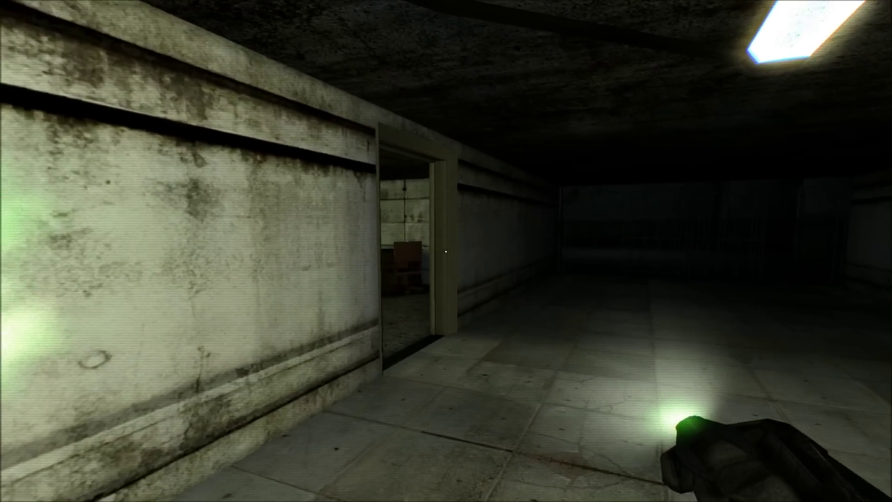
{"action": "key", "text": "w"}
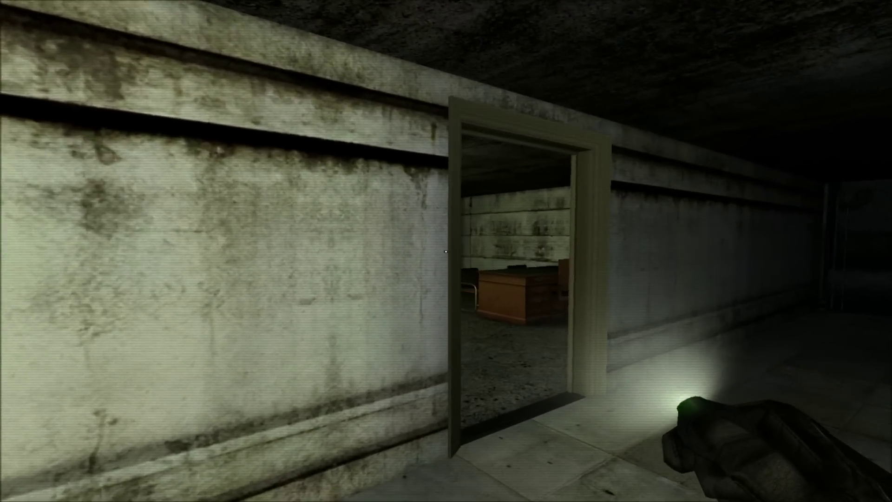
{"action": "key", "text": "w"}
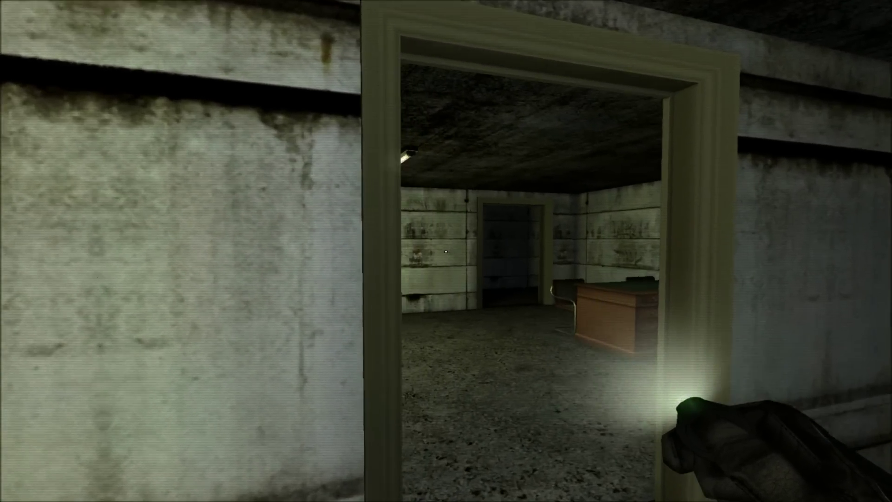
{"action": "key", "text": "w"}
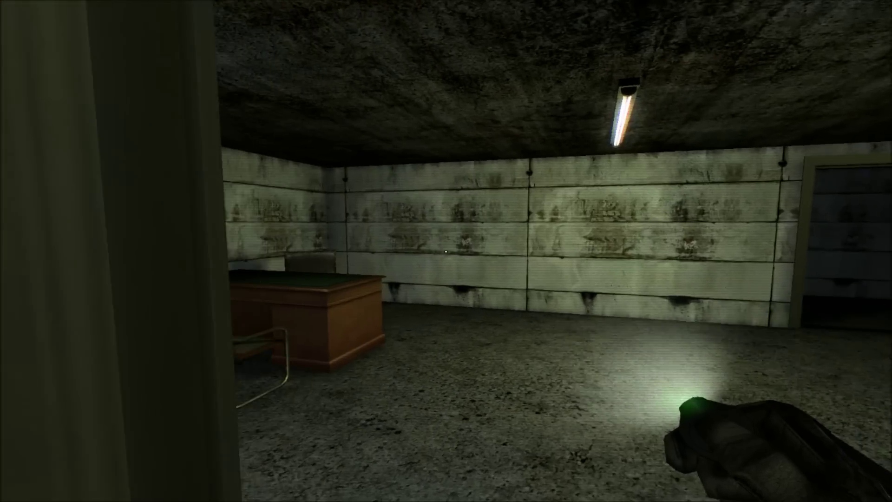
{"action": "key", "text": "w"}
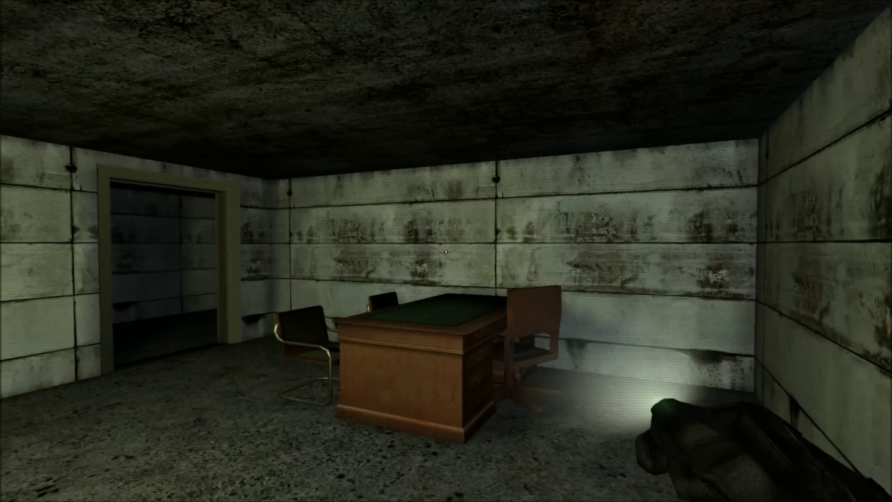
{"action": "key", "text": "w"}
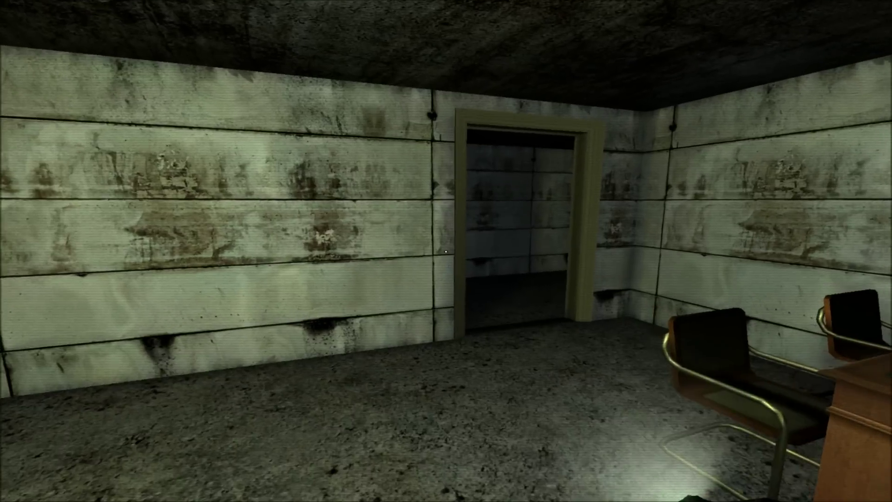
{"action": "key", "text": "w"}
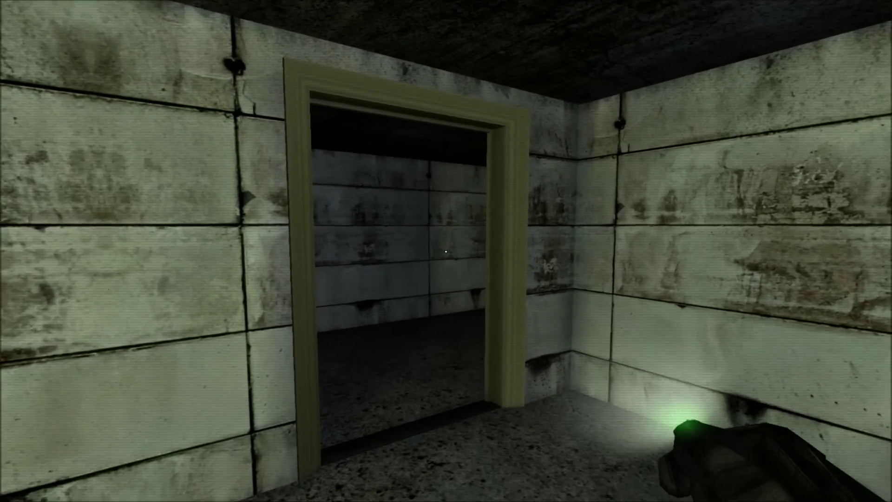
{"action": "key", "text": "w"}
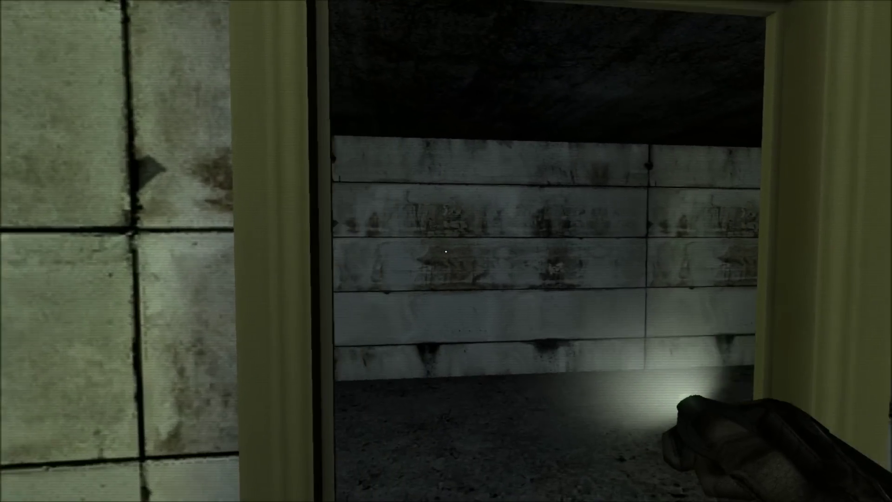
{"action": "key", "text": "w"}
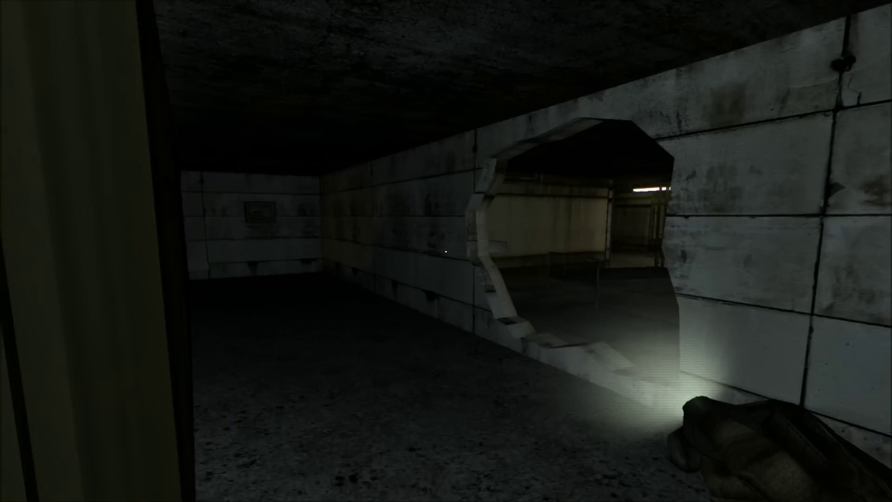
{"action": "key", "text": "w"}
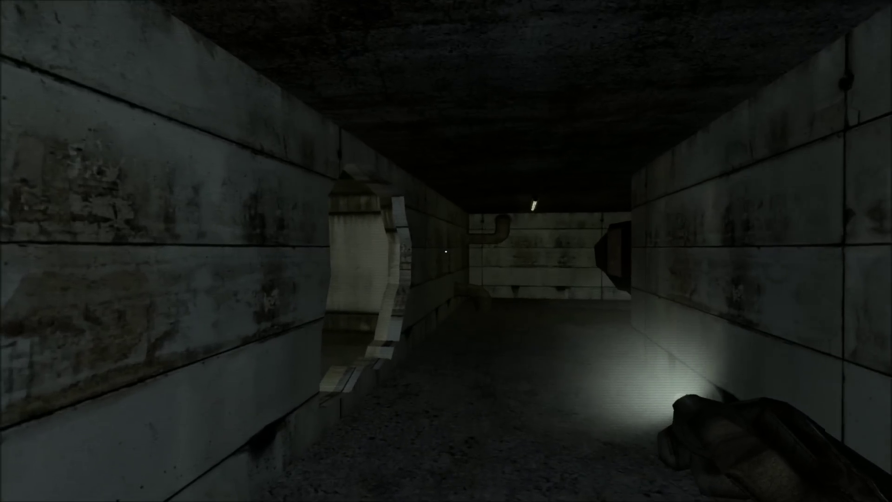
{"action": "key", "text": "w"}
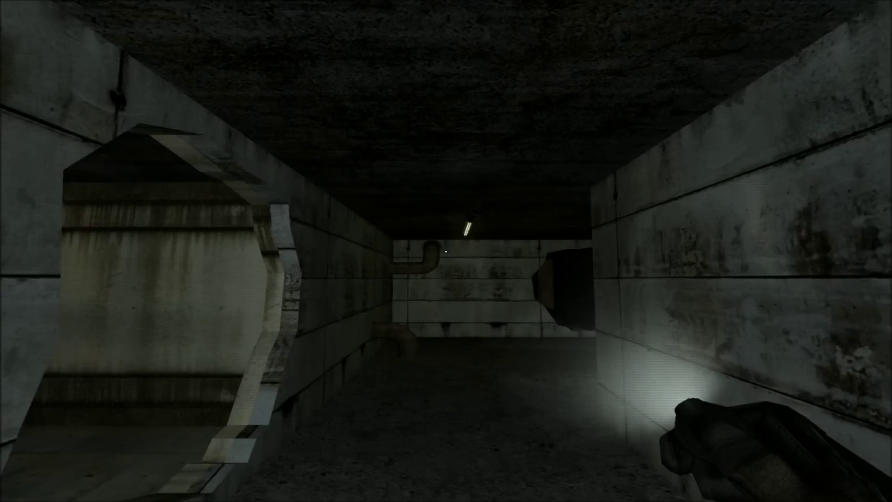
{"action": "key", "text": "w"}
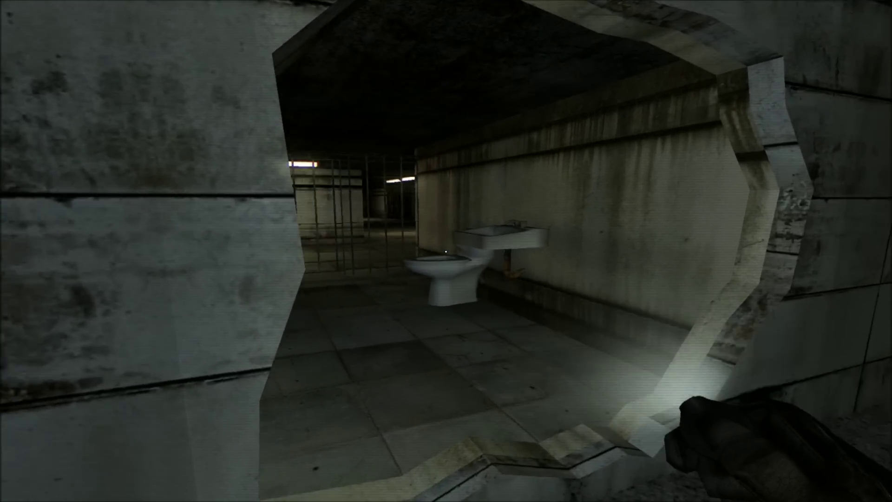
{"action": "key", "text": "w"}
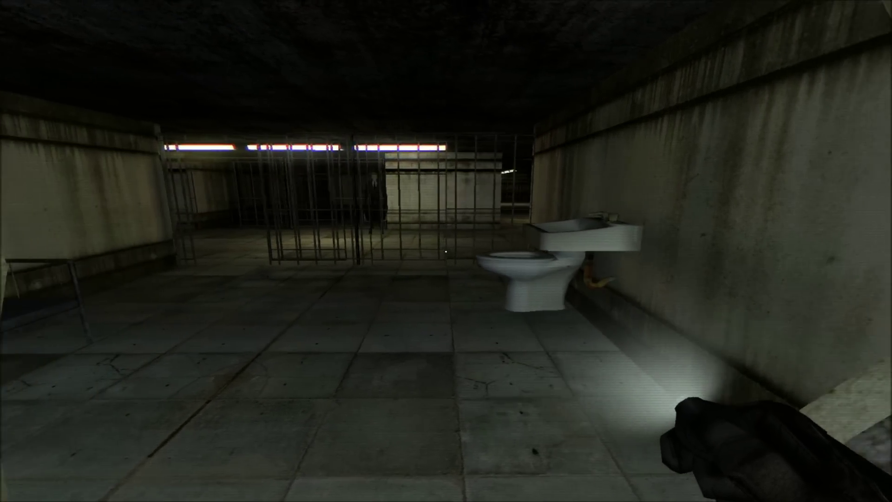
{"action": "key", "text": "s"}
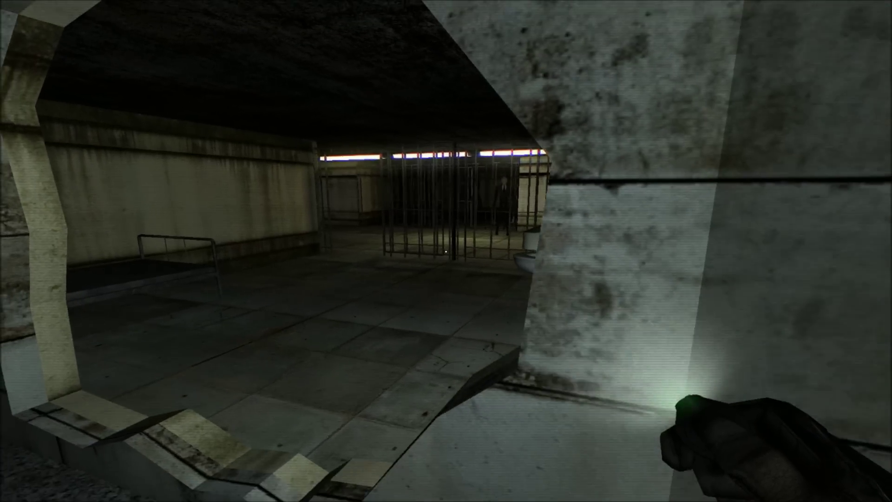
{"action": "key", "text": "d"}
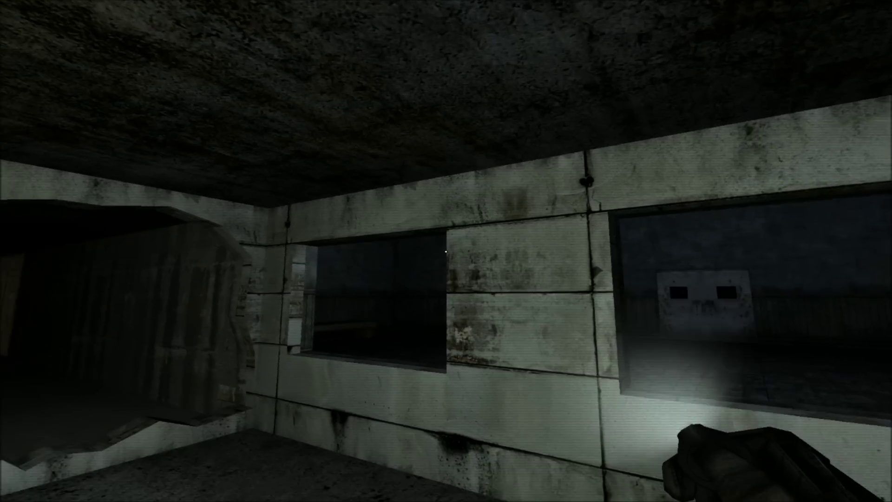
{"action": "key", "text": "w"}
{"action": "key", "text": "w"}
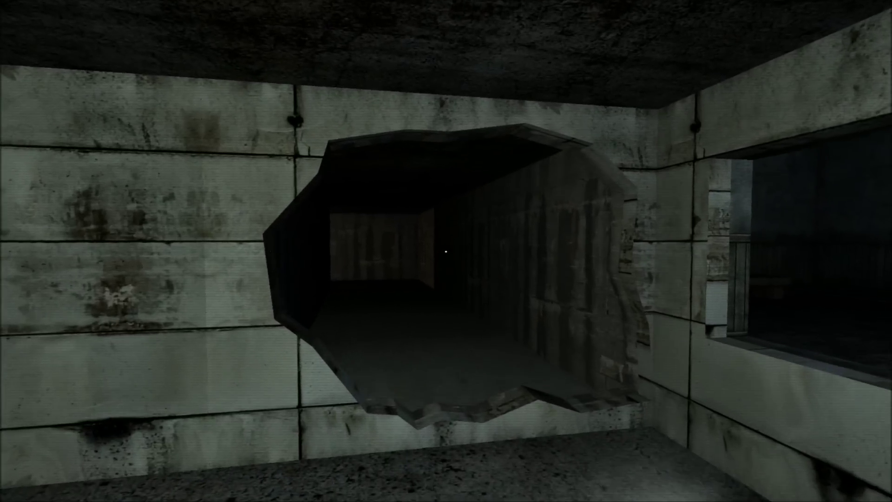
{"action": "key", "text": "w"}
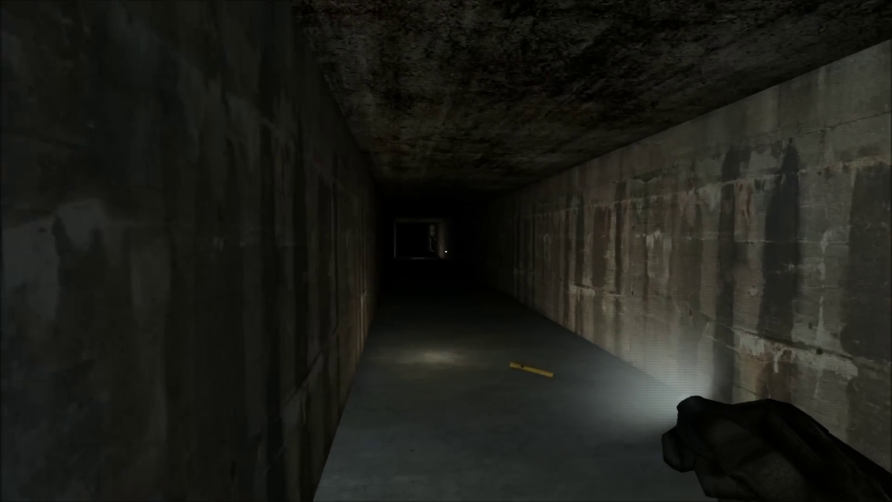
{"action": "key", "text": "w"}
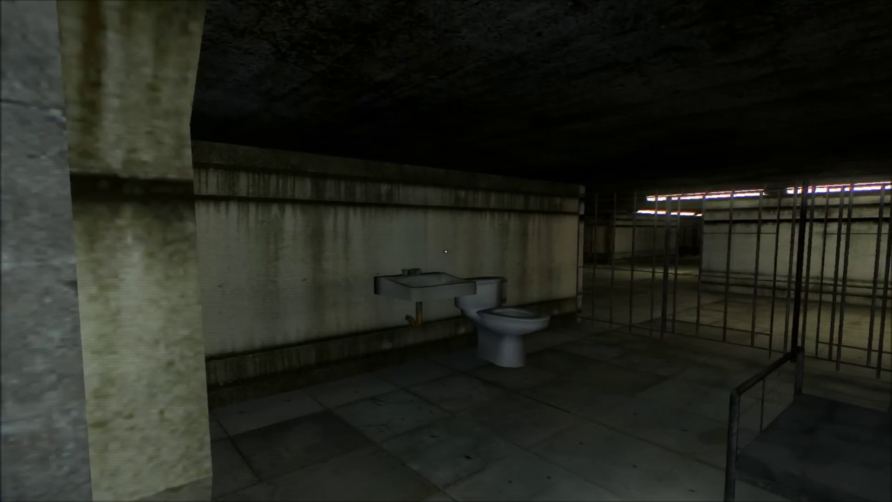
{"action": "key", "text": "w"}
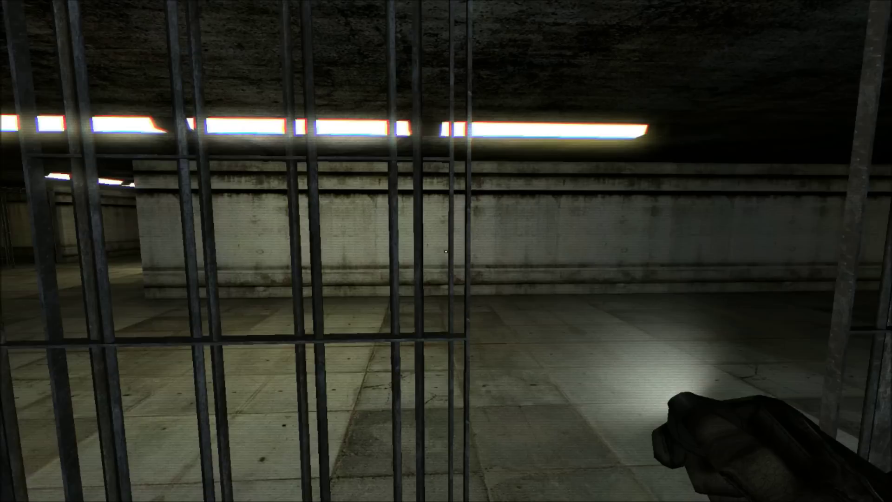
{"action": "key", "text": "w"}
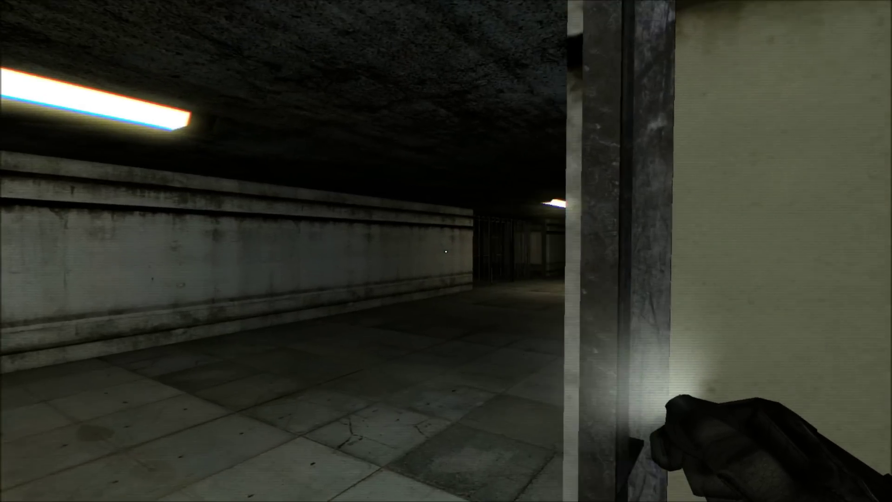
{"action": "key", "text": "w"}
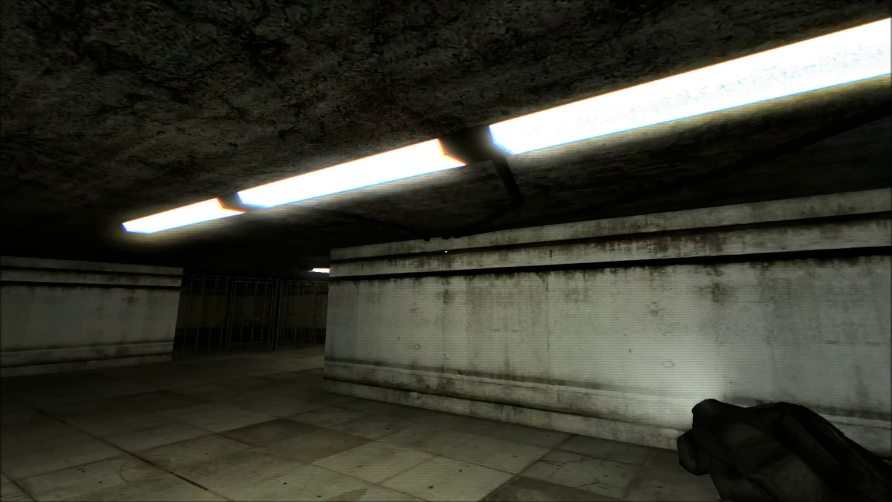
{"action": "key", "text": "w"}
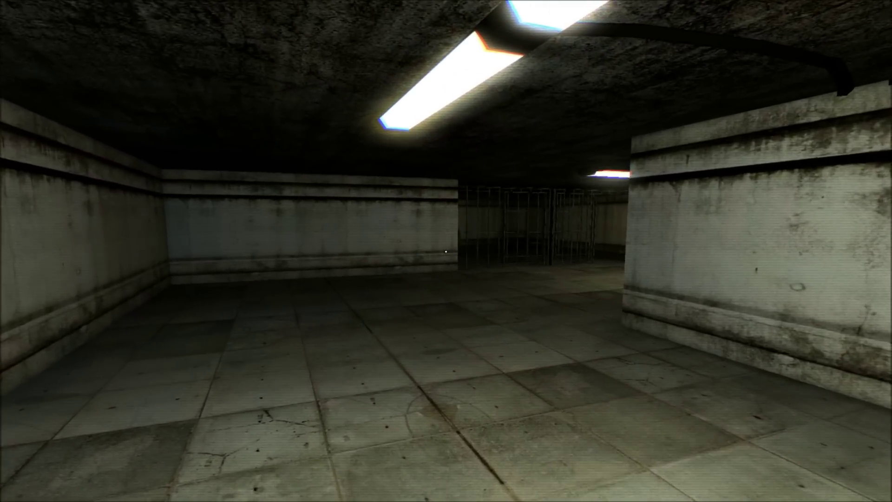
{"action": "key", "text": "w"}
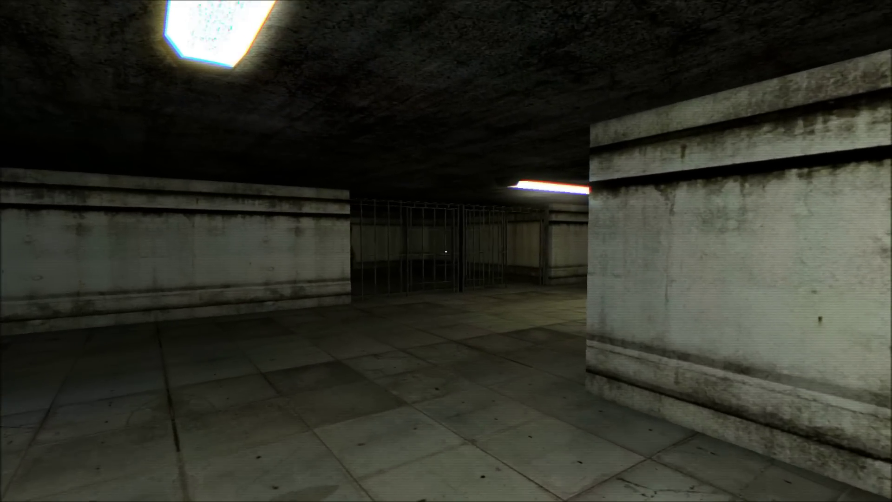
{"action": "key", "text": "w"}
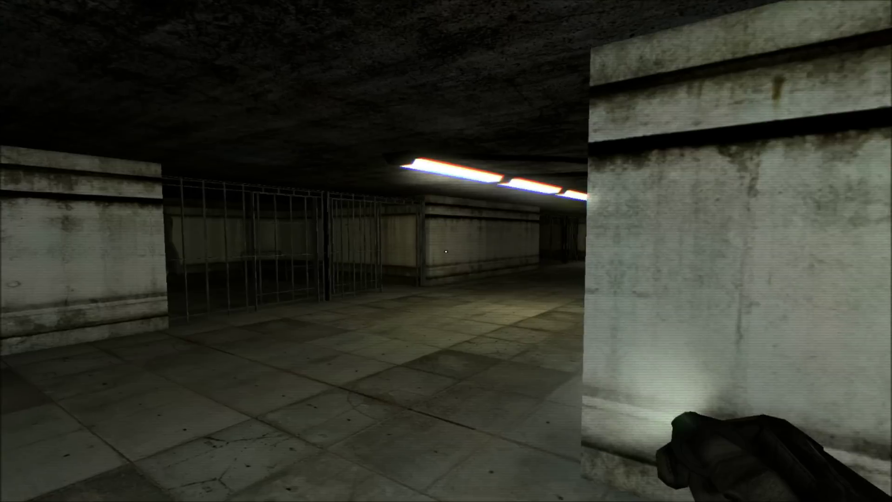
{"action": "key", "text": "w"}
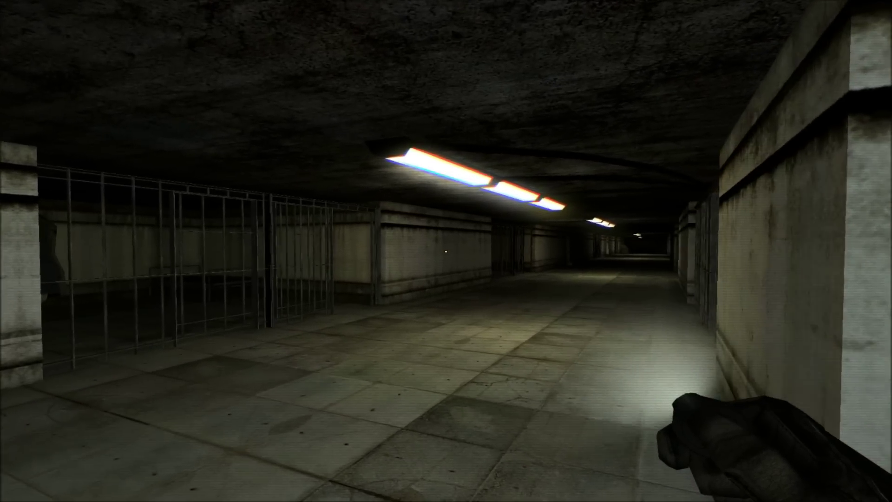
{"action": "key", "text": "w"}
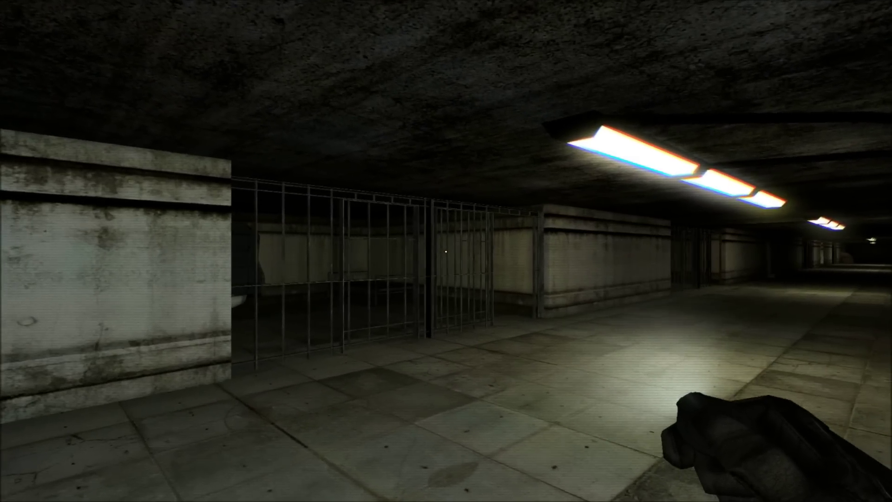
{"action": "key", "text": "w"}
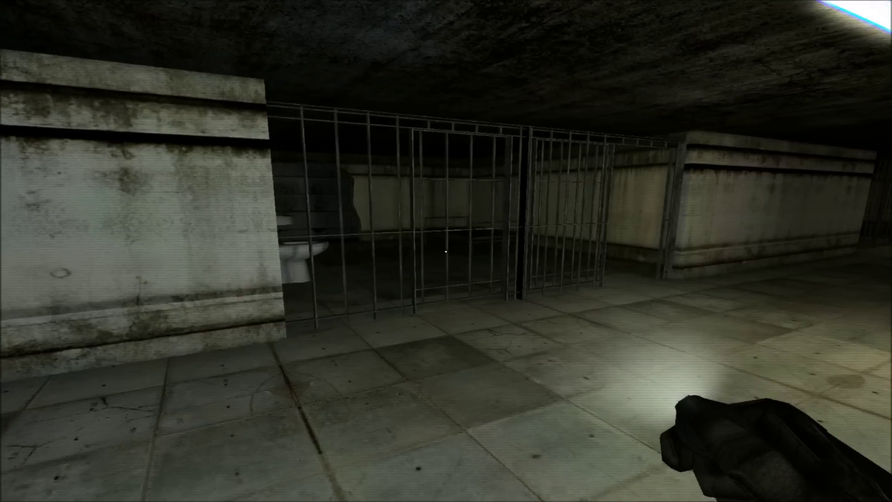
{"action": "key", "text": "w"}
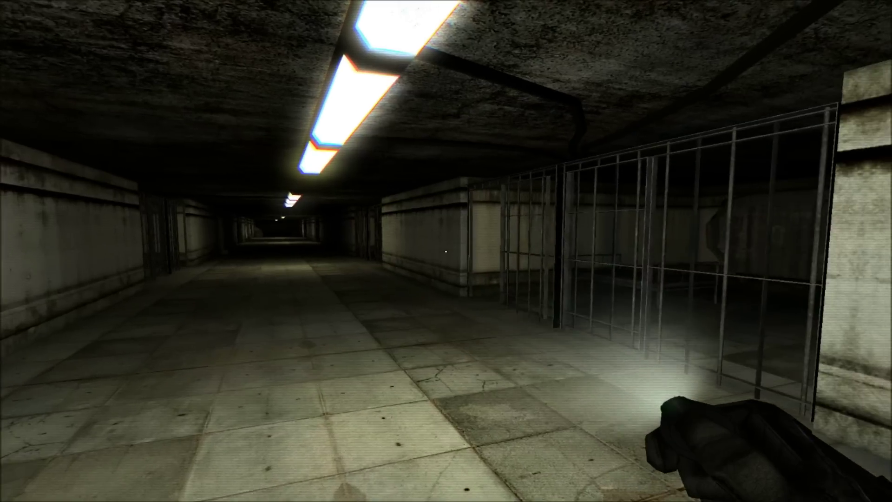
{"action": "key", "text": "w"}
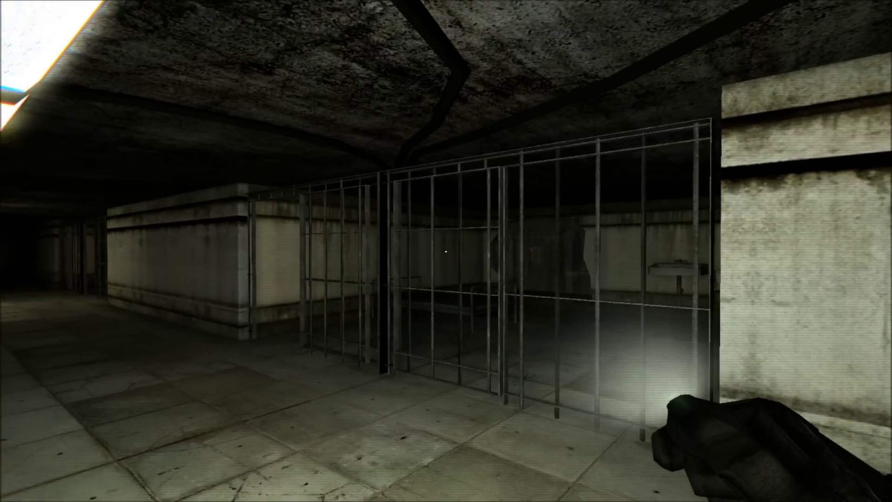
{"action": "key", "text": "w"}
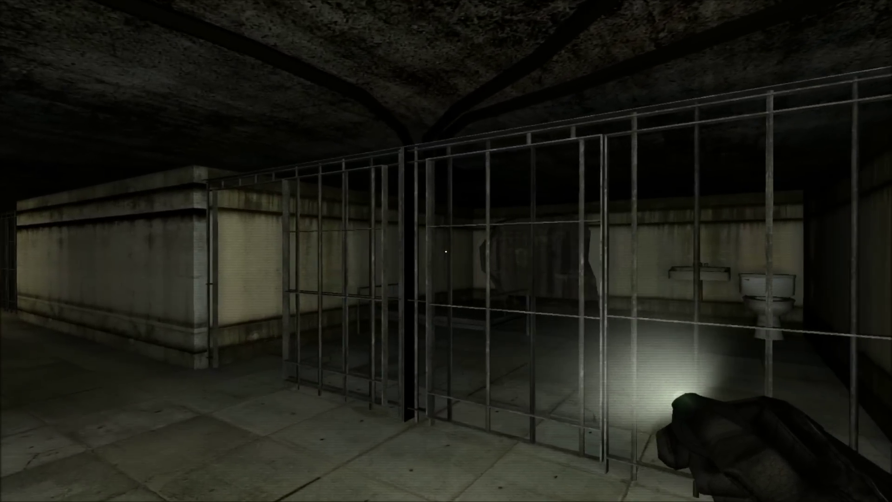
{"action": "key", "text": "w"}
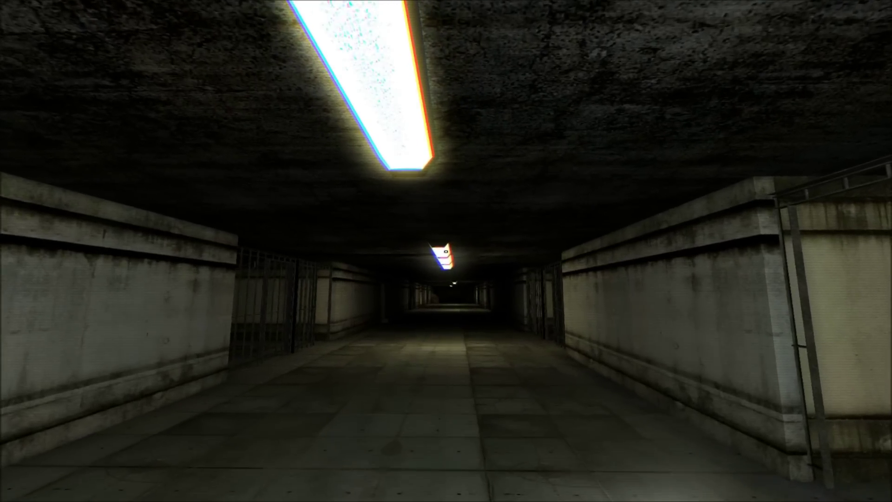
{"action": "key", "text": "w"}
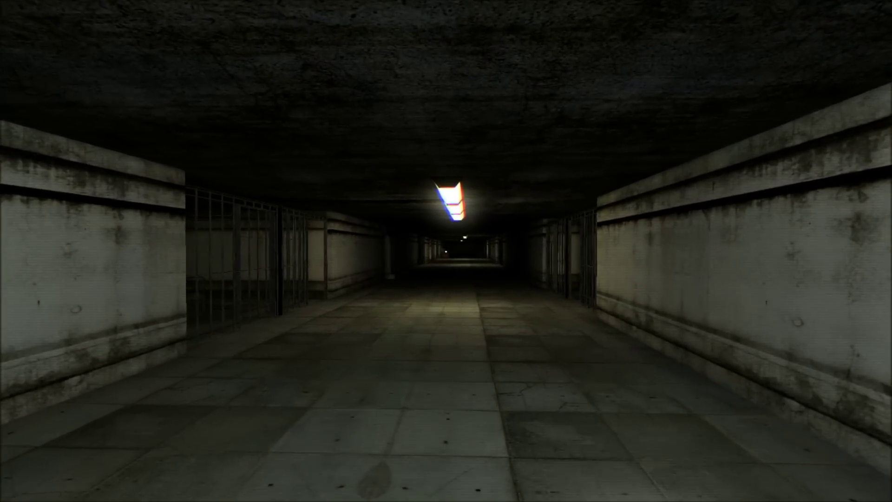
{"action": "key", "text": "w"}
{"action": "key", "text": "w"}
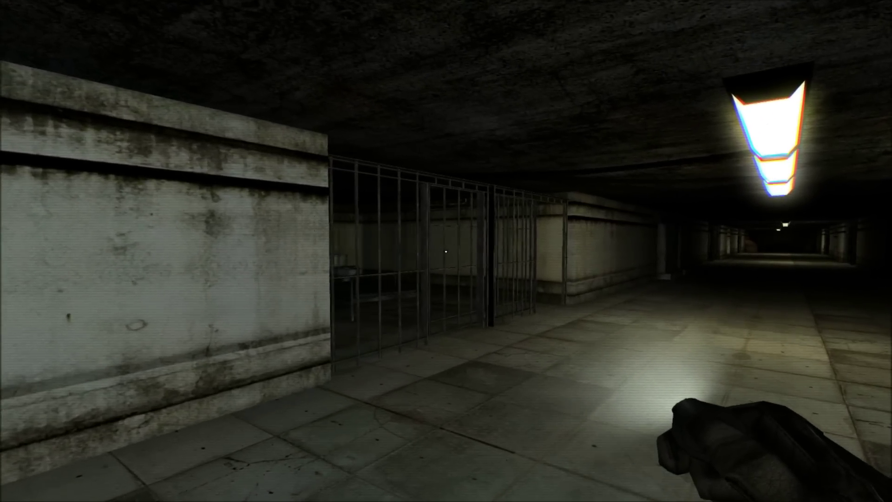
{"action": "key", "text": "w"}
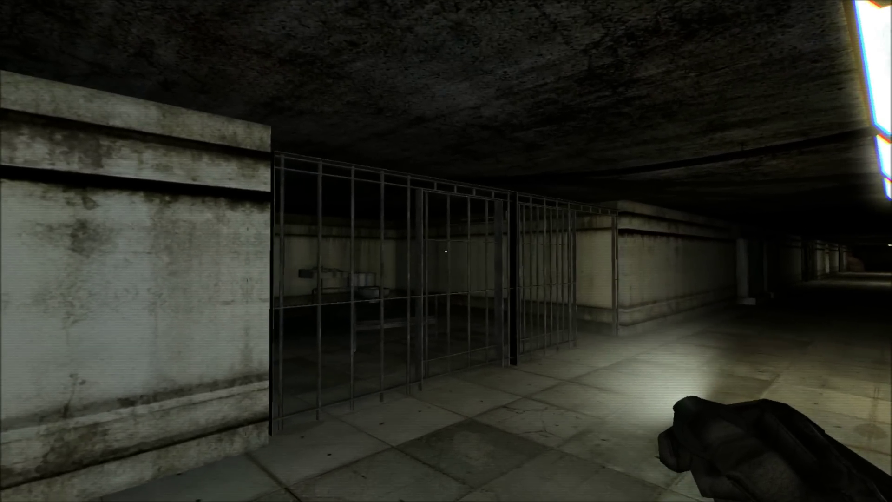
{"action": "key", "text": "w"}
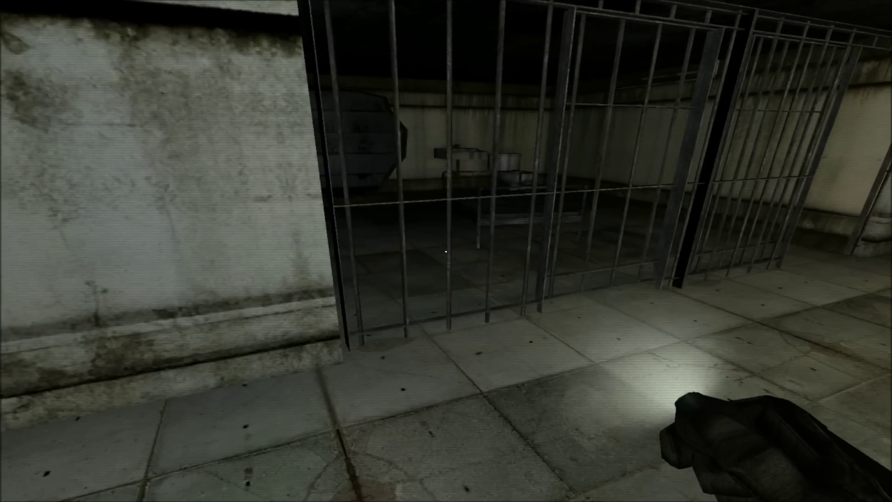
{"action": "key", "text": "w"}
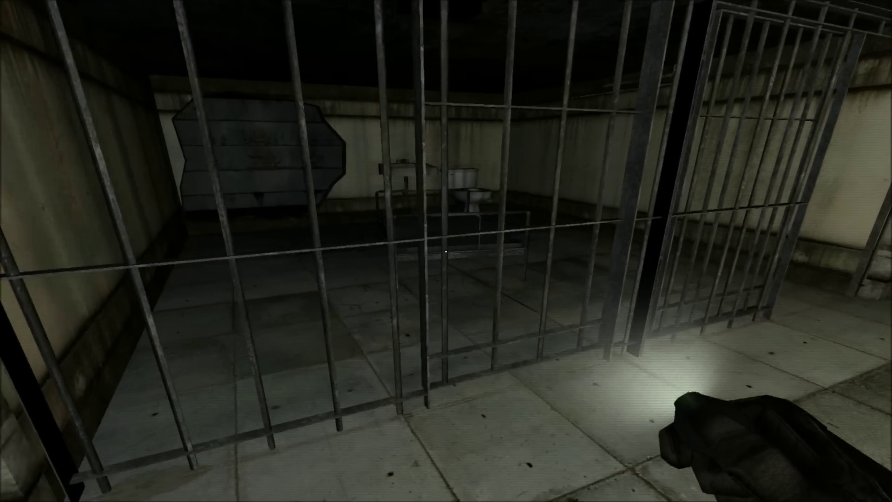
{"action": "key", "text": "w"}
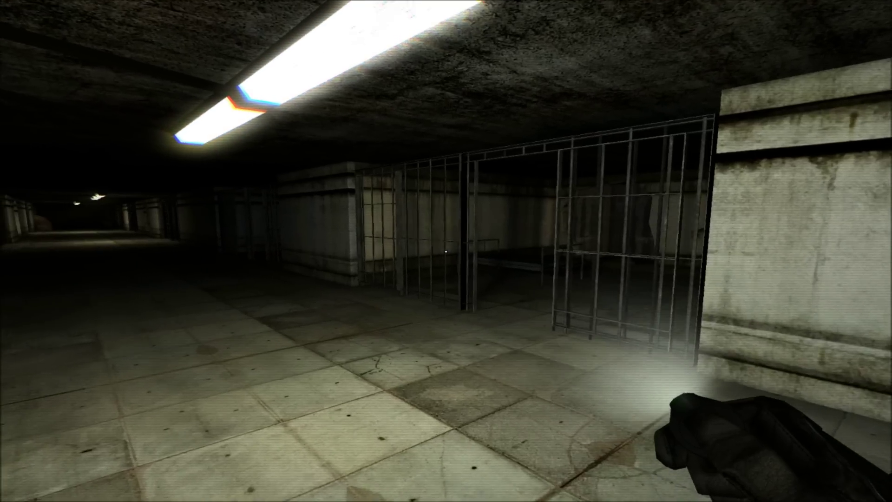
{"action": "key", "text": "w"}
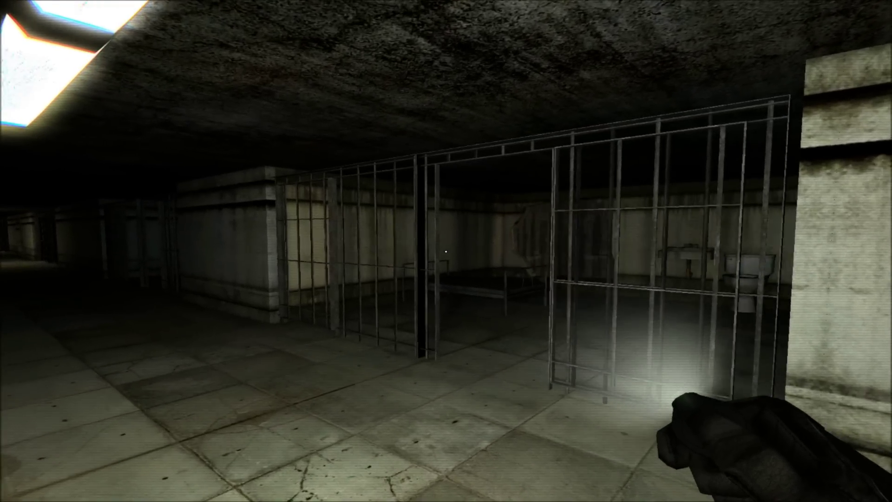
{"action": "key", "text": "w"}
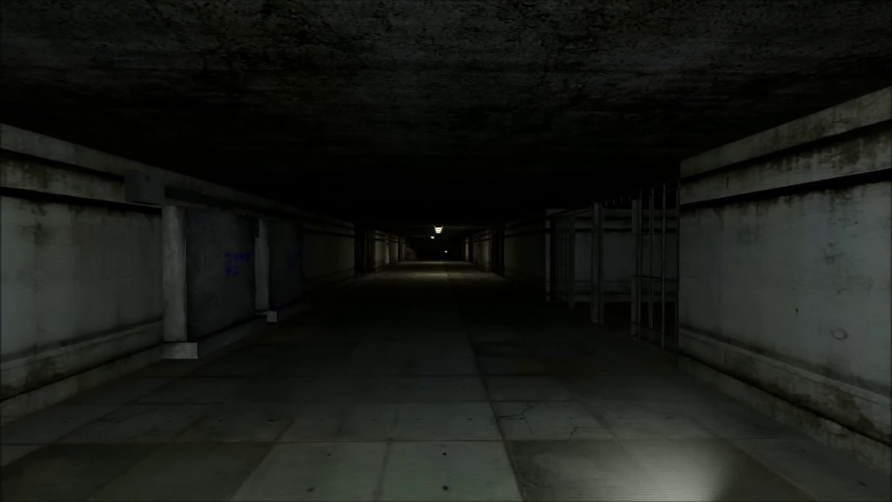
{"action": "key", "text": "w"}
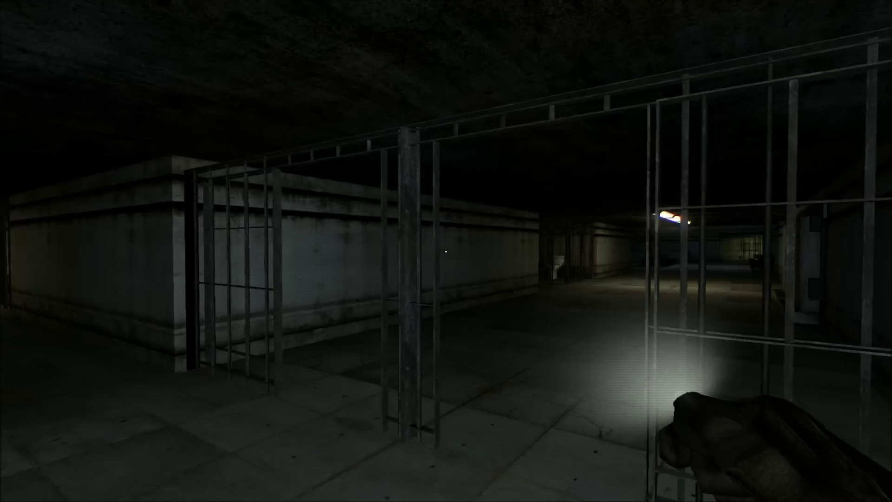
{"action": "key", "text": "w"}
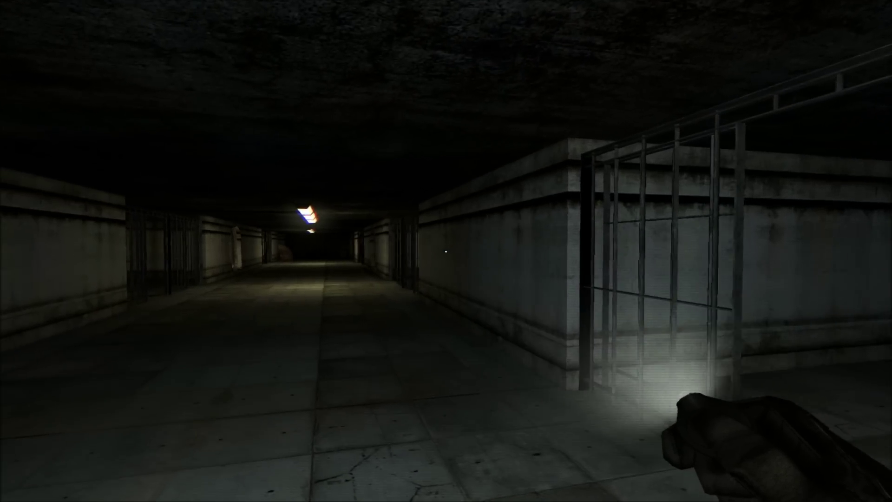
{"action": "key", "text": "w"}
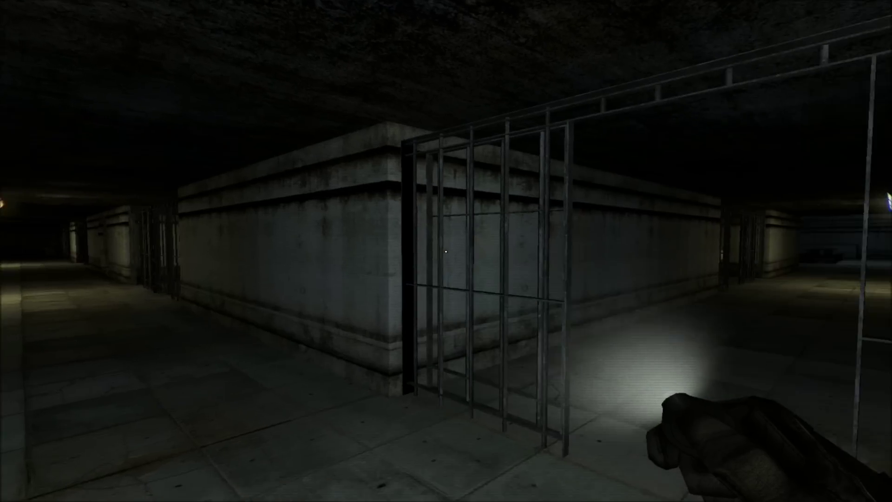
{"action": "key", "text": "w"}
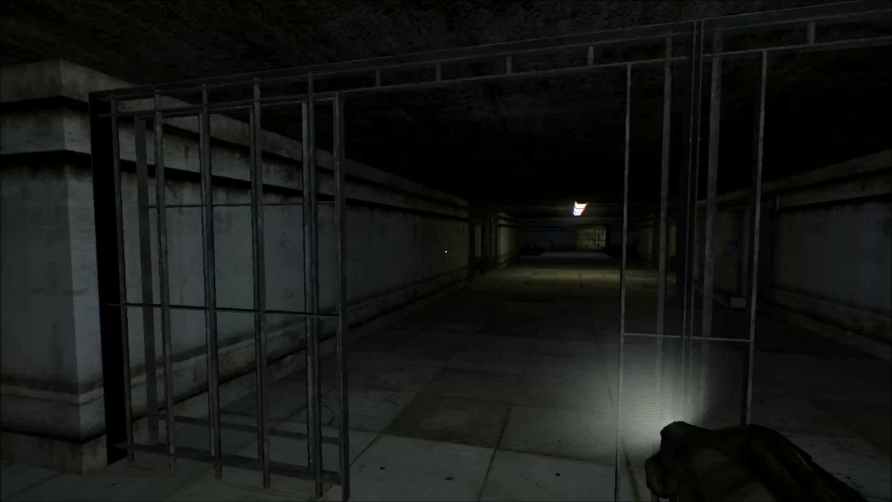
{"action": "key", "text": "w"}
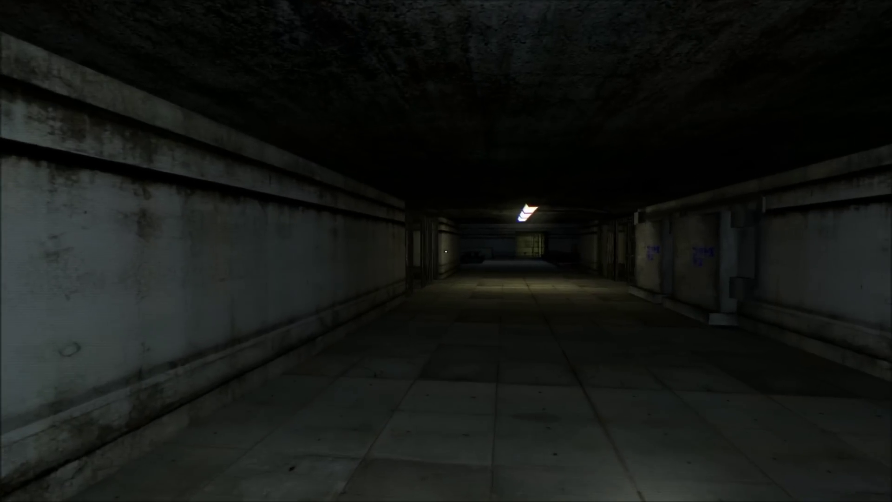
{"action": "key", "text": "w"}
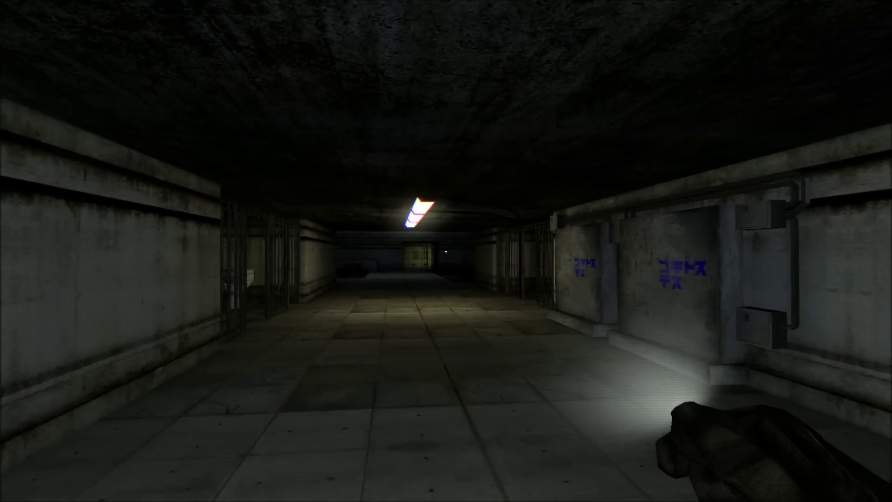
{"action": "key", "text": "w"}
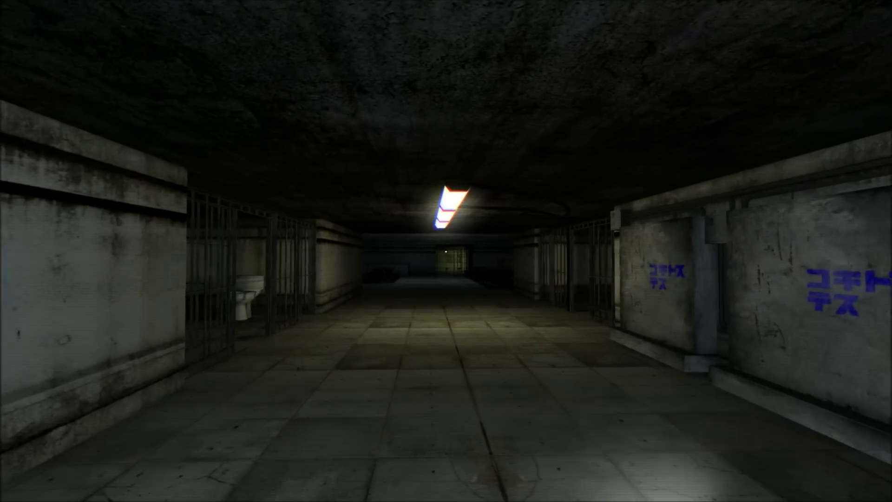
{"action": "key", "text": "w"}
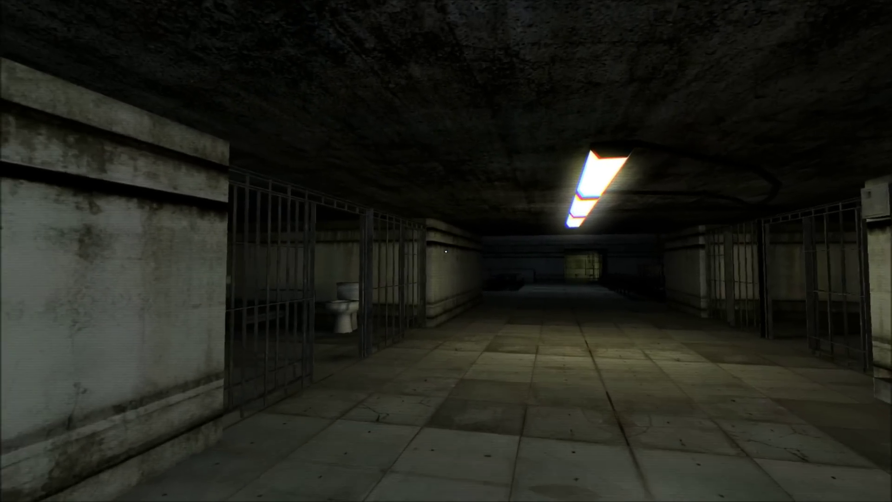
{"action": "key", "text": "w"}
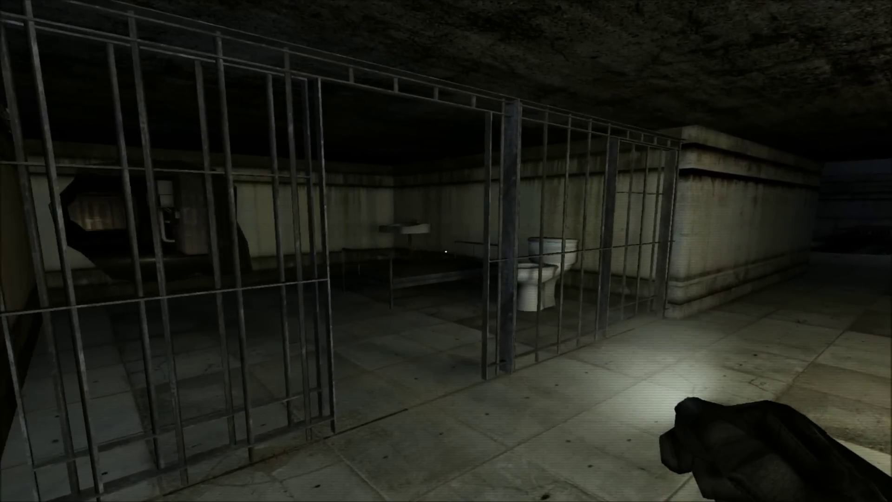
{"action": "key", "text": "w"}
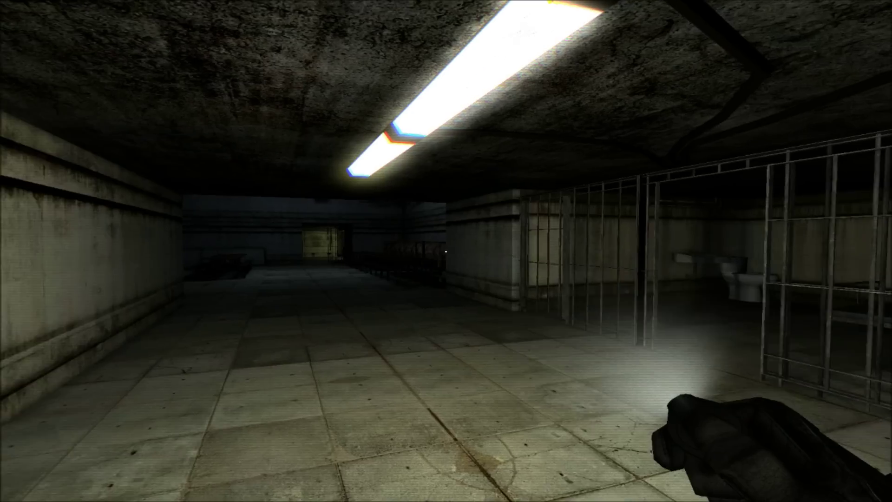
{"action": "key", "text": "w"}
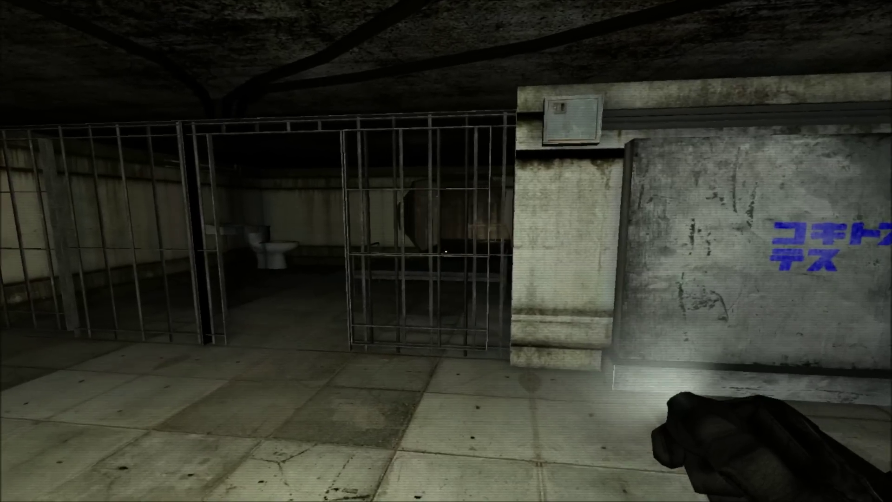
{"action": "key", "text": "a"}
{"action": "key", "text": "w"}
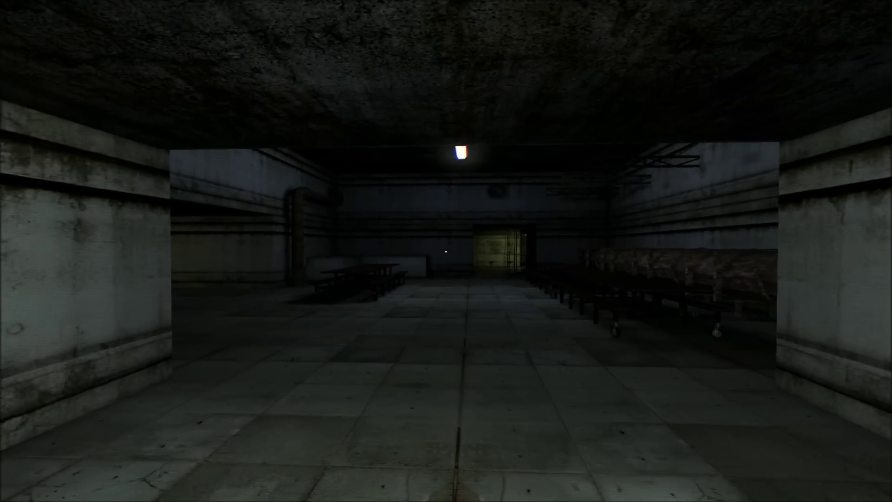
{"action": "key", "text": "w"}
{"action": "key", "text": "w"}
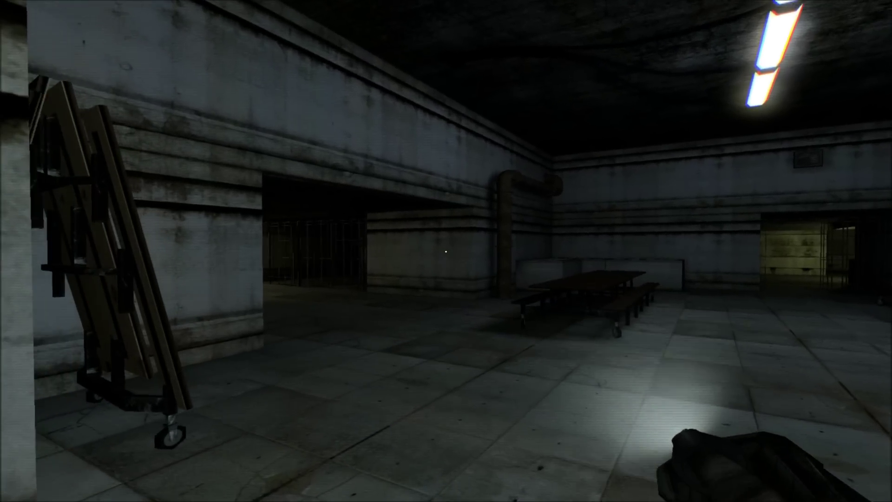
{"action": "key", "text": "w"}
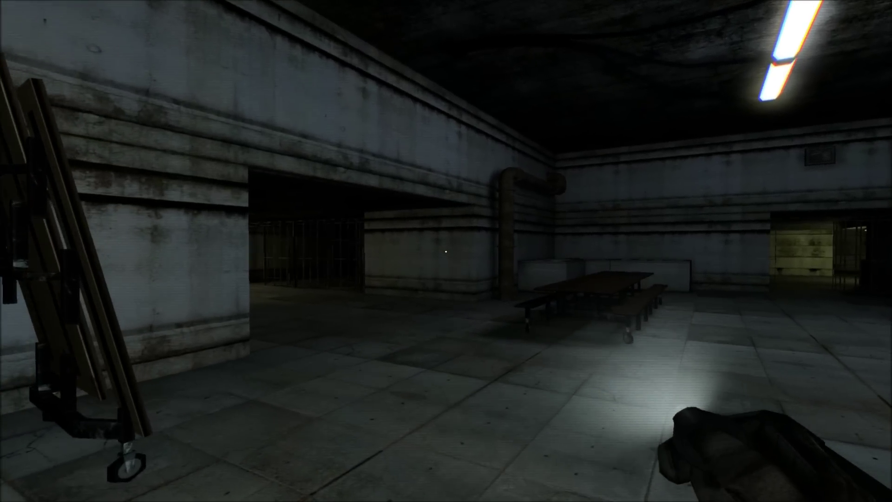
{"action": "key", "text": "w"}
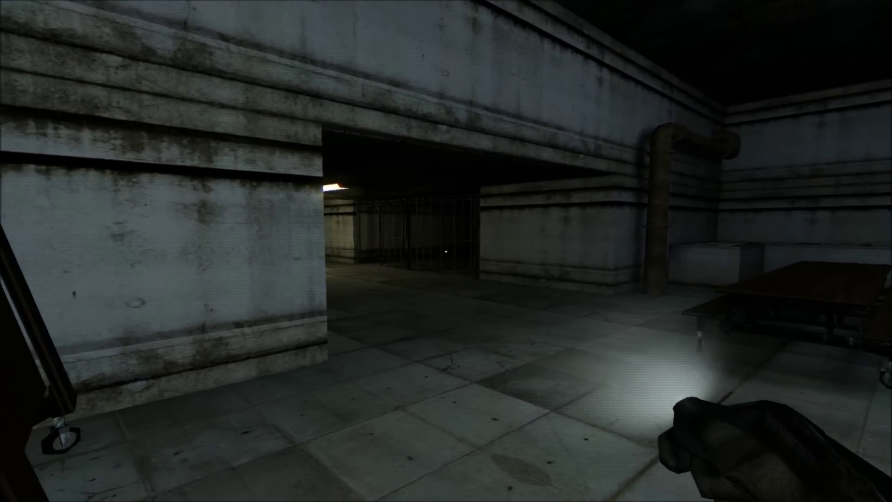
{"action": "key", "text": "w"}
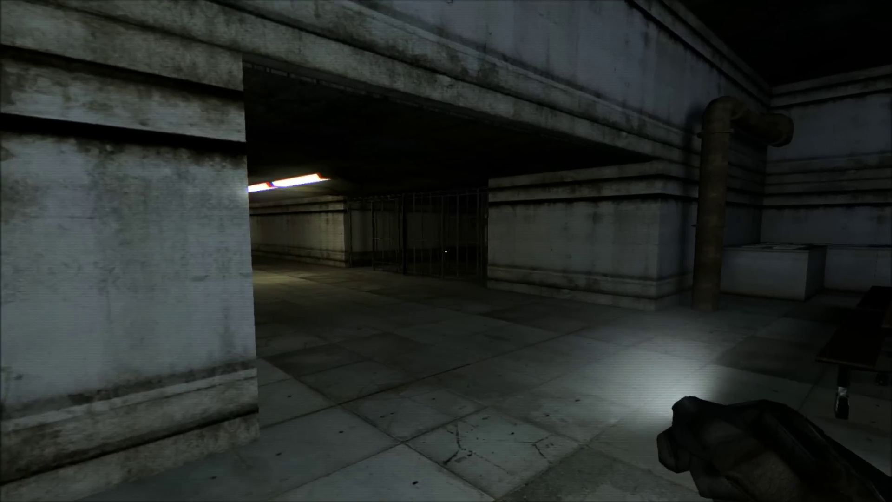
{"action": "key", "text": "w"}
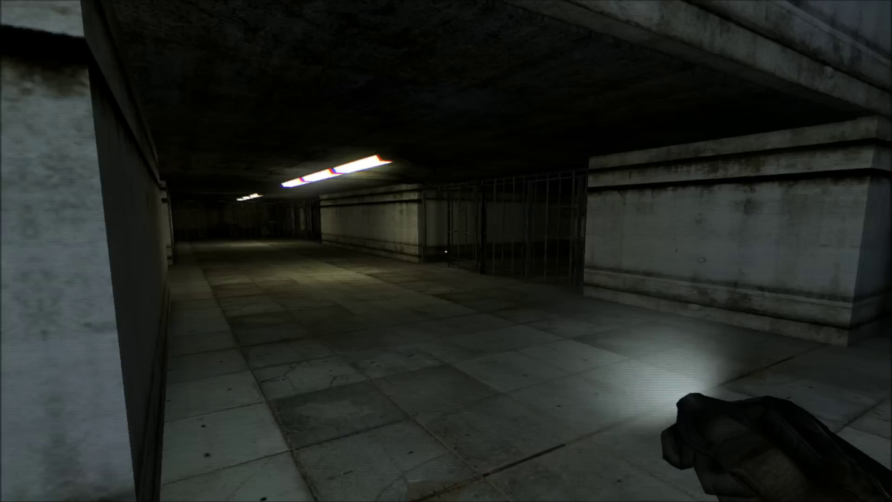
{"action": "key", "text": "w"}
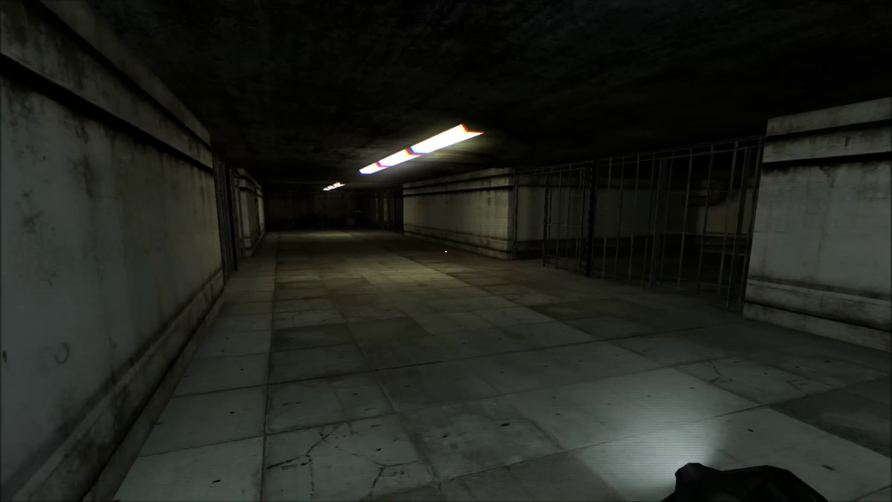
{"action": "key", "text": "w"}
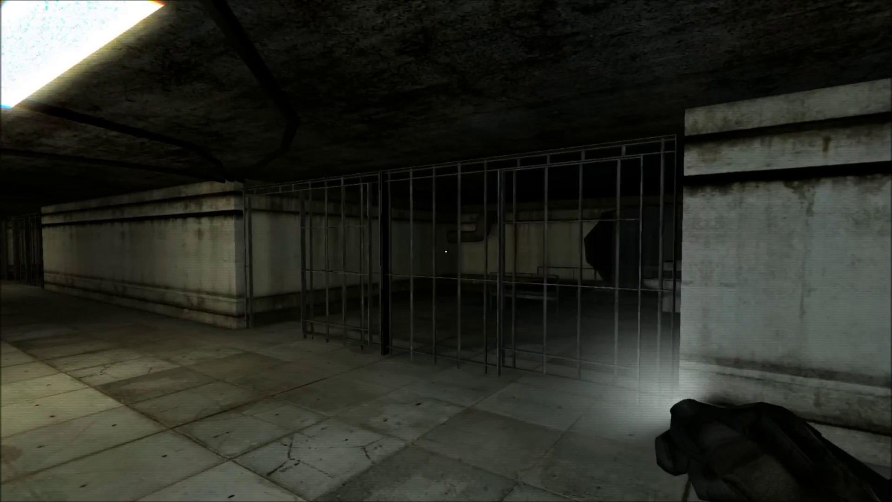
{"action": "key", "text": "w"}
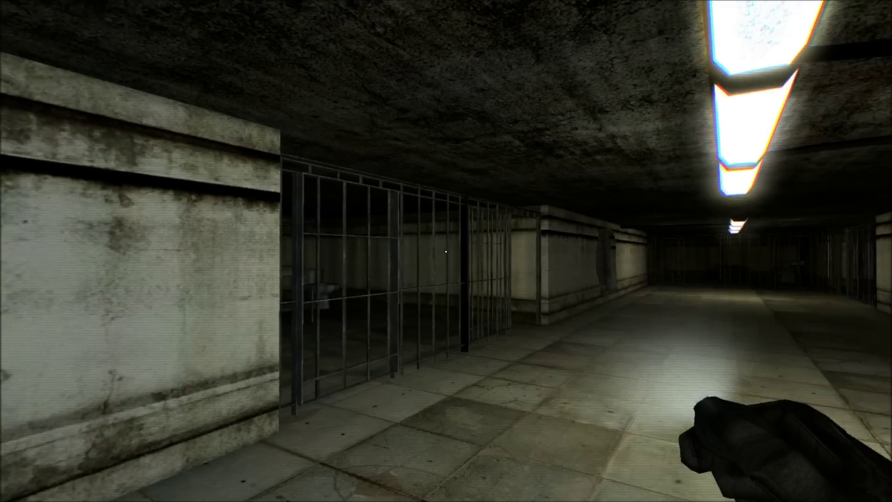
{"action": "key", "text": "w"}
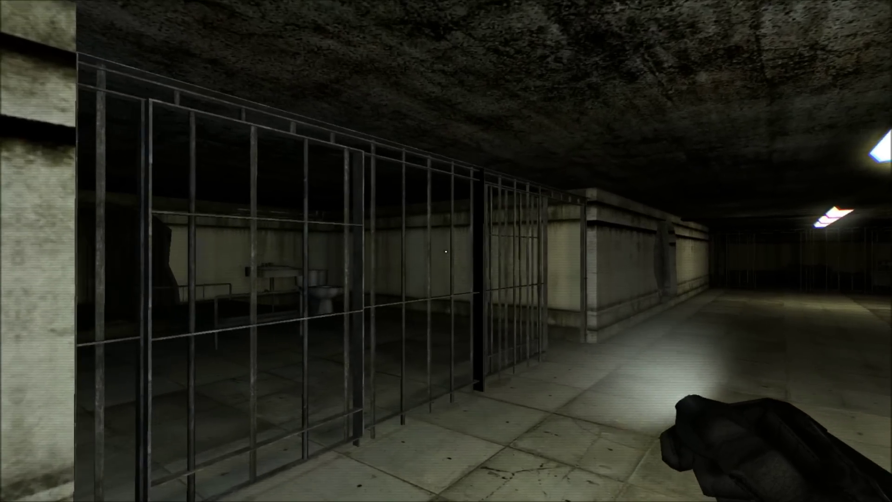
{"action": "key", "text": "w"}
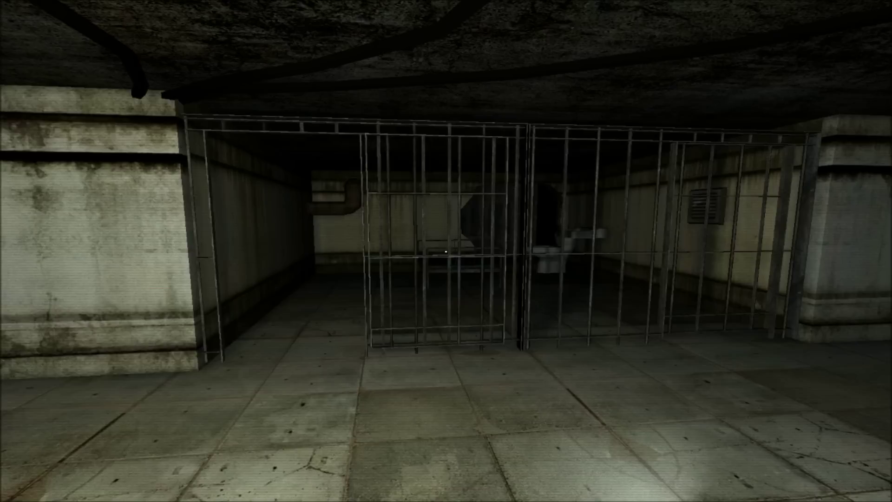
{"action": "key", "text": "w"}
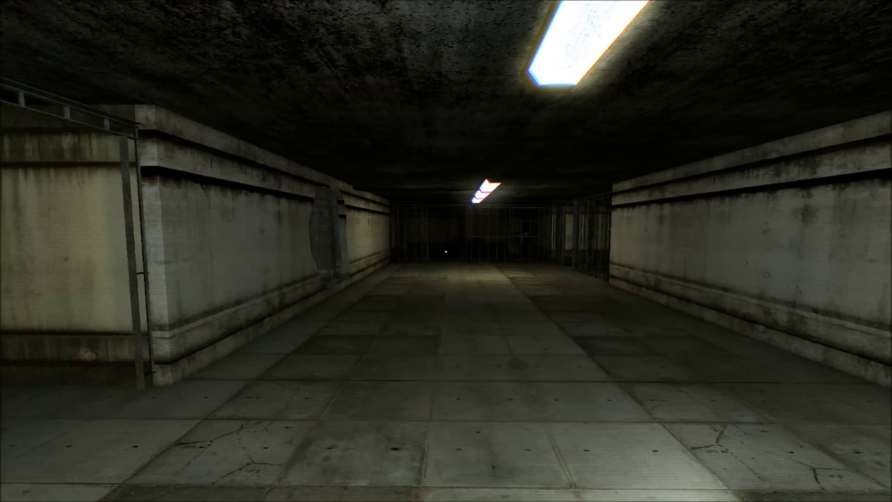
{"action": "key", "text": "w"}
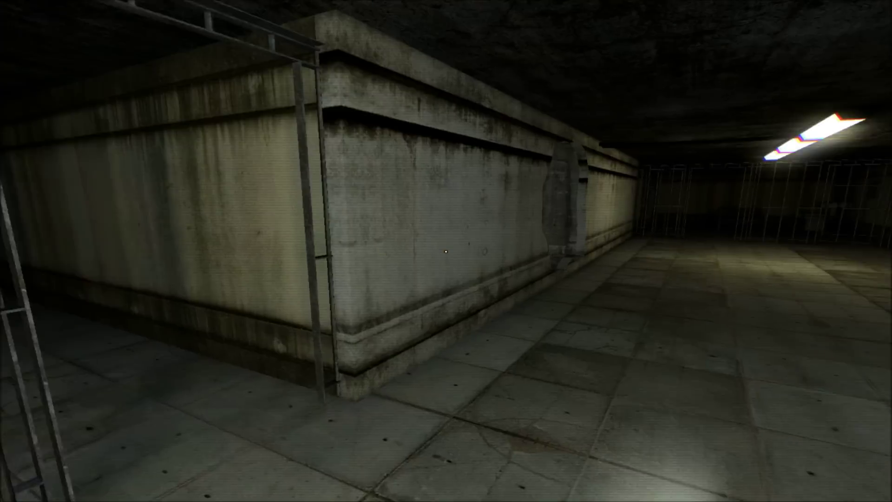
{"action": "key", "text": "w"}
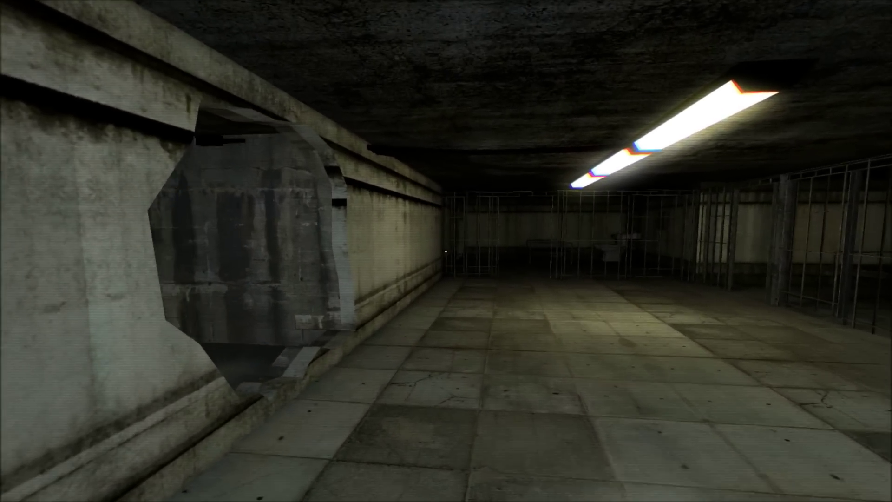
{"action": "key", "text": "w"}
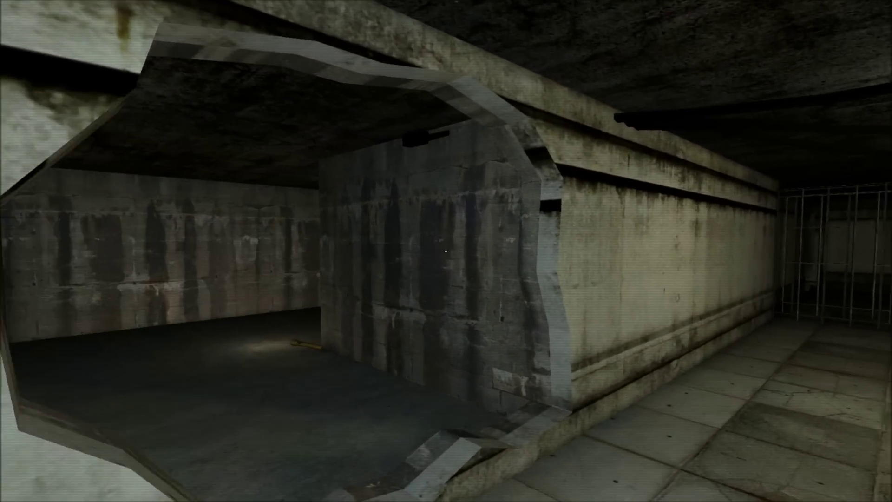
{"action": "key", "text": "w"}
{"action": "key", "text": "w"}
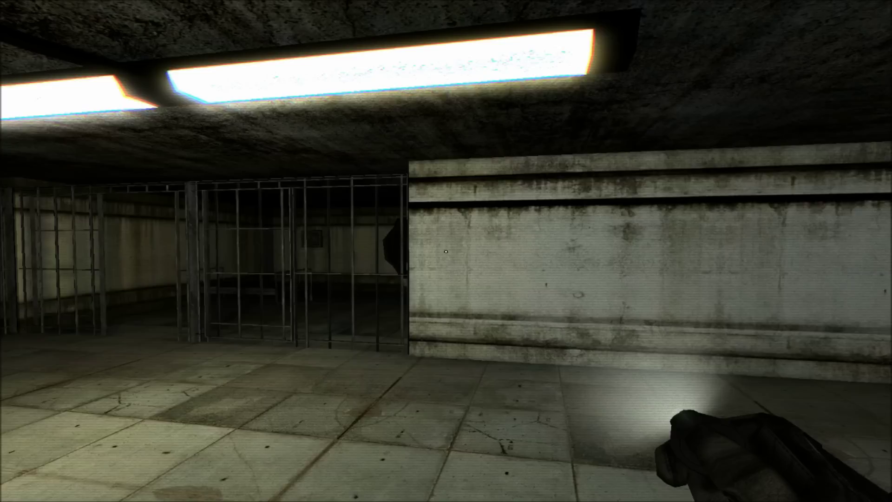
{"action": "key", "text": "w"}
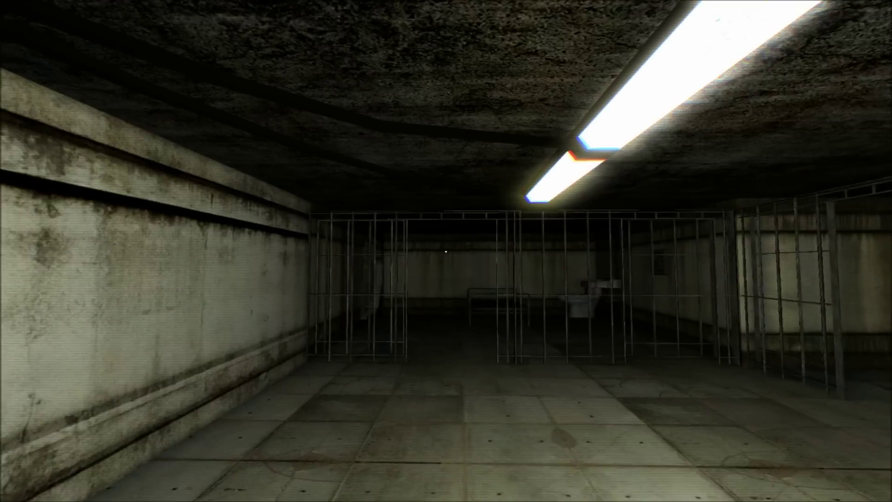
{"action": "key", "text": "w"}
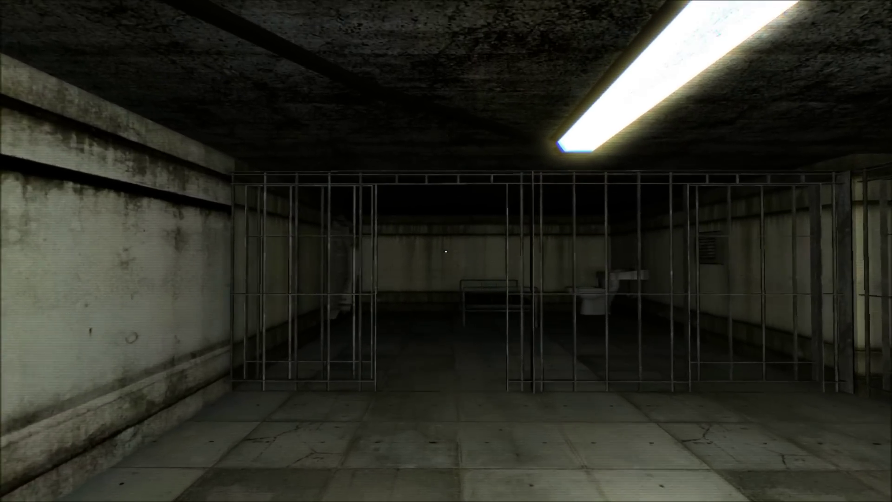
{"action": "key", "text": "w"}
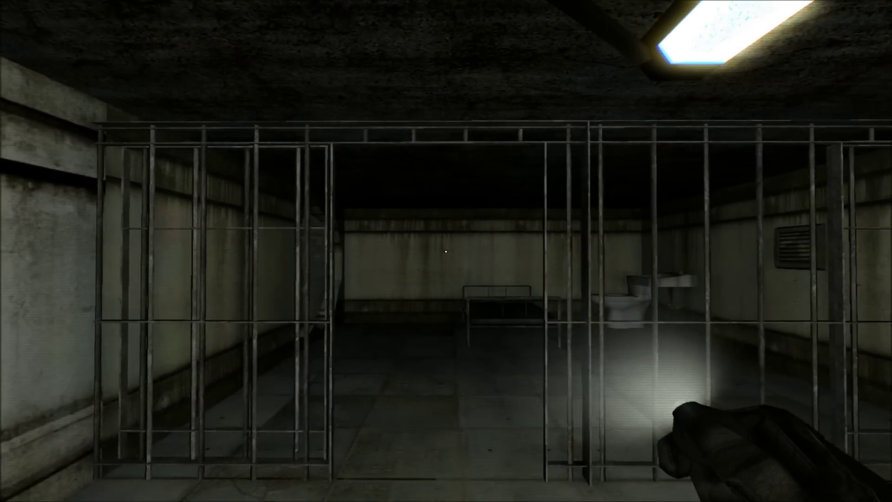
{"action": "key", "text": "w"}
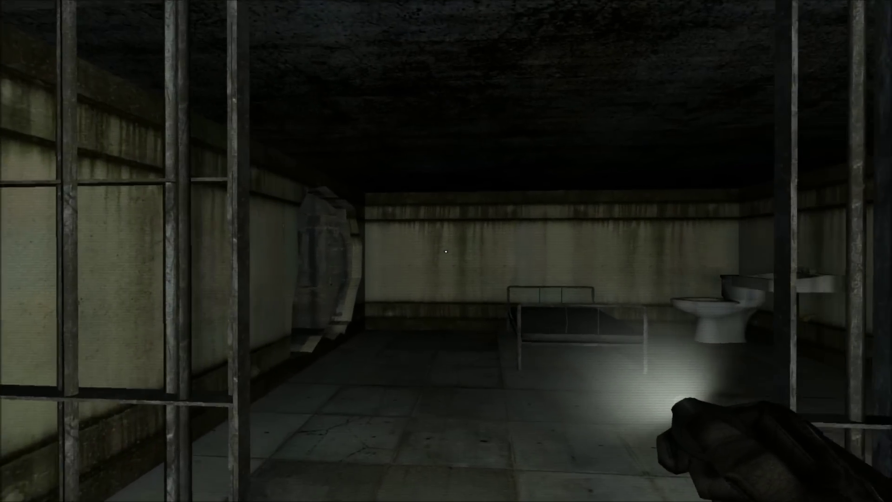
{"action": "key", "text": "w"}
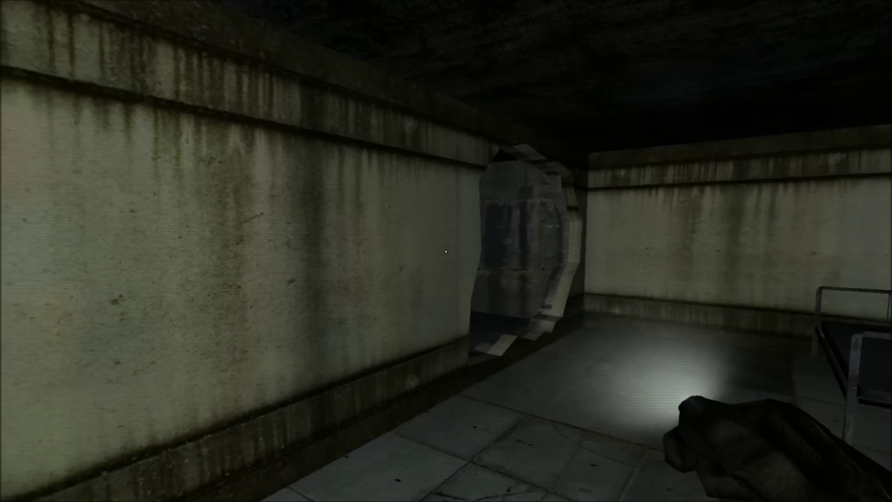
{"action": "key", "text": "w"}
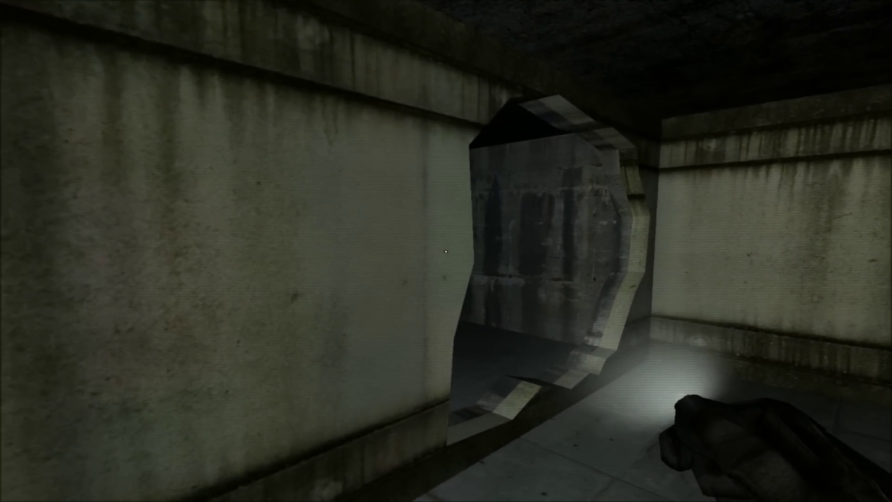
{"action": "key", "text": "w"}
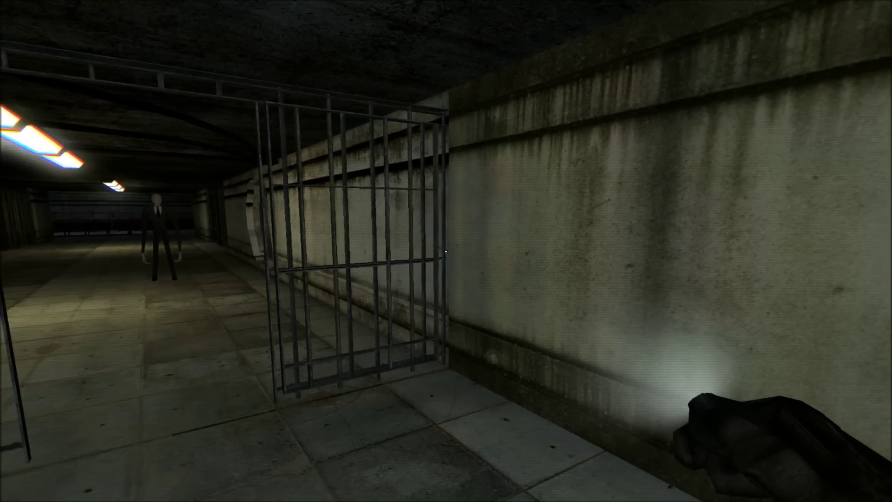
{"action": "key", "text": "w"}
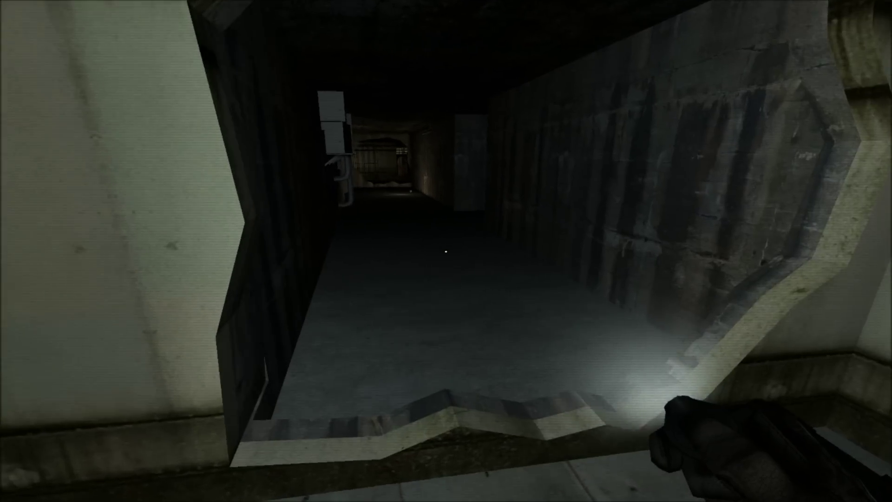
{"action": "key", "text": "w"}
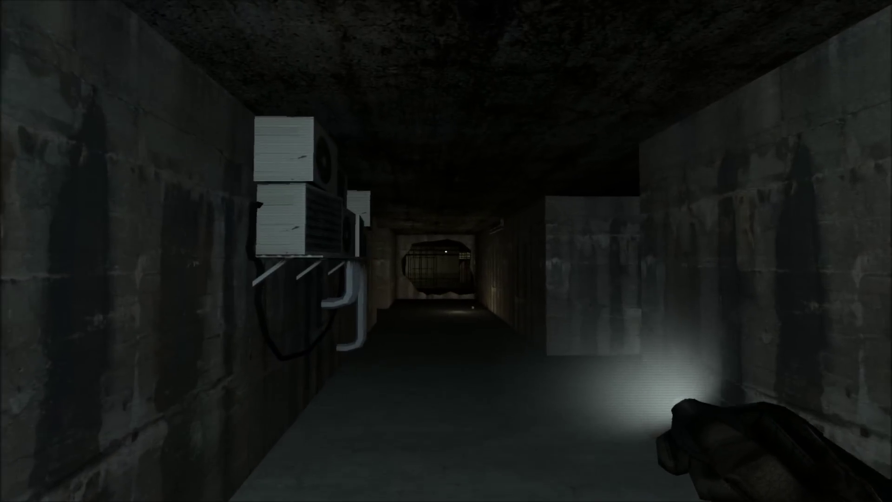
{"action": "key", "text": "w"}
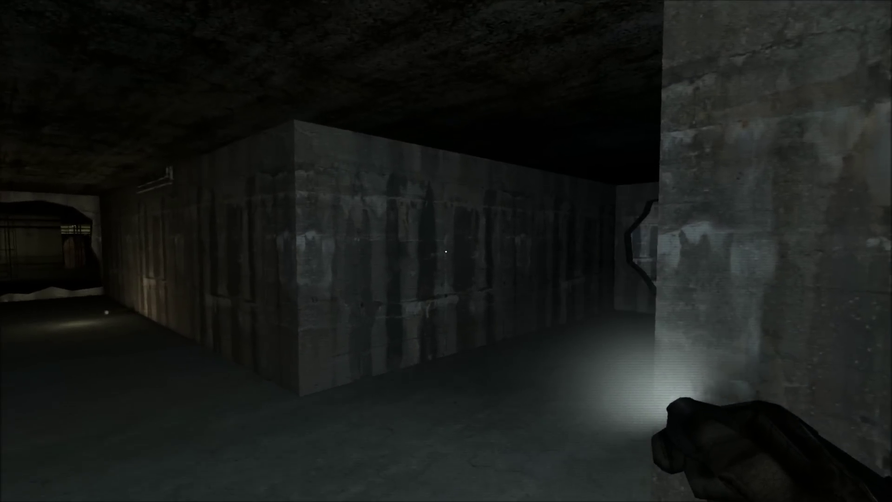
{"action": "key", "text": "w"}
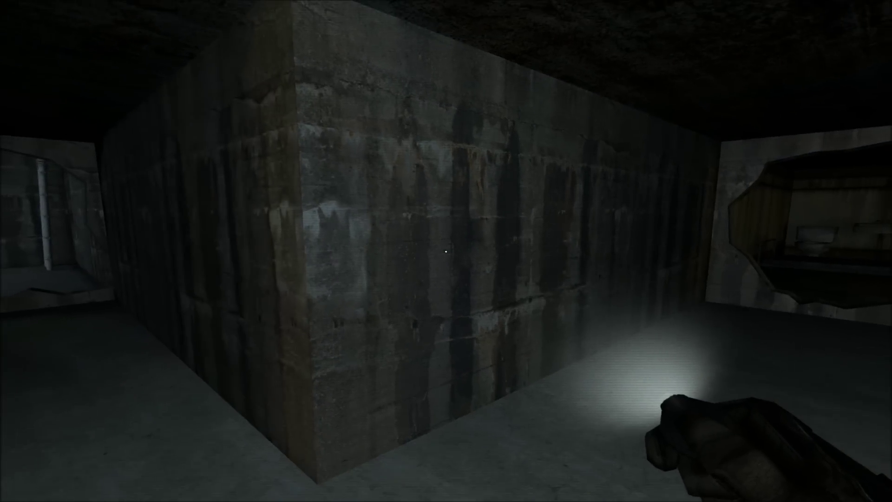
{"action": "key", "text": "w"}
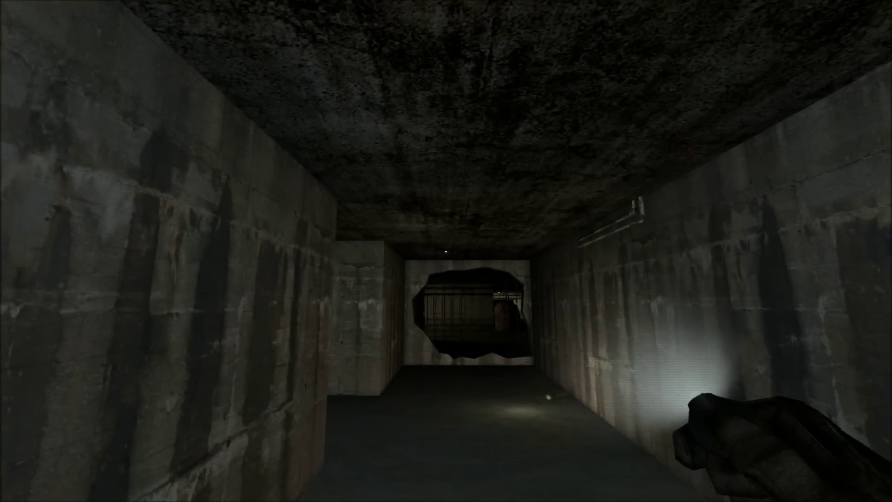
{"action": "key", "text": "w"}
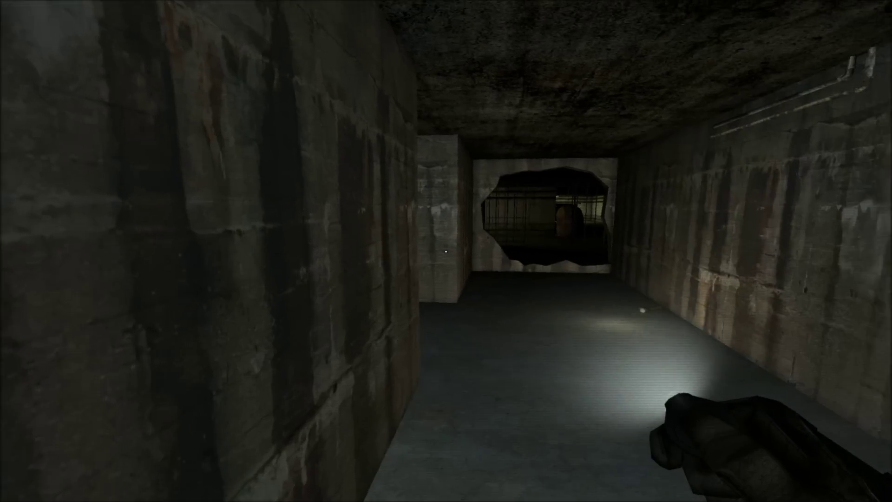
{"action": "key", "text": "w"}
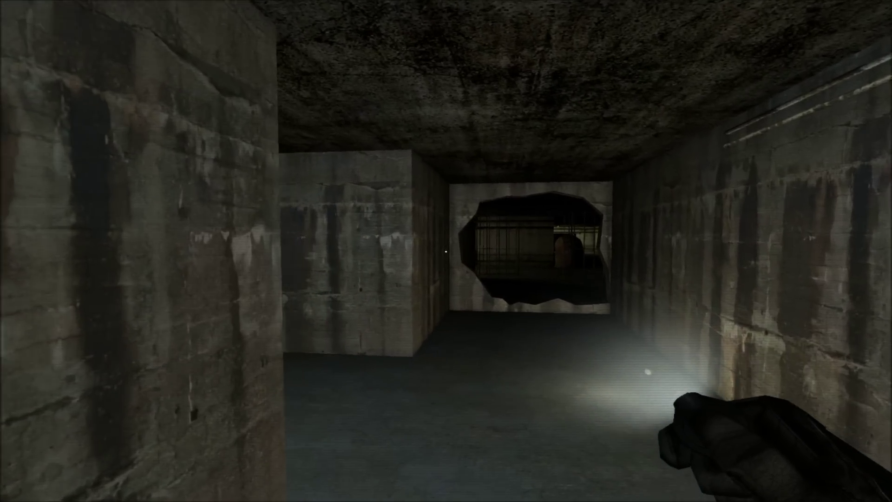
{"action": "key", "text": "w"}
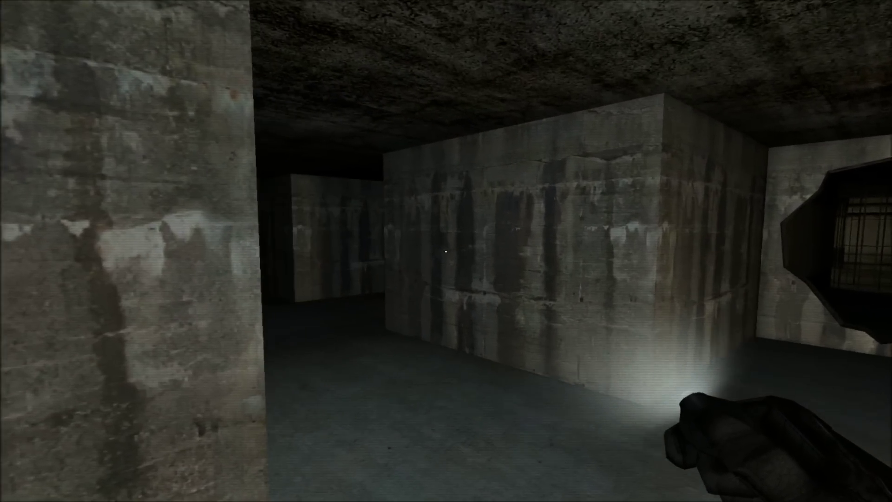
{"action": "key", "text": "w"}
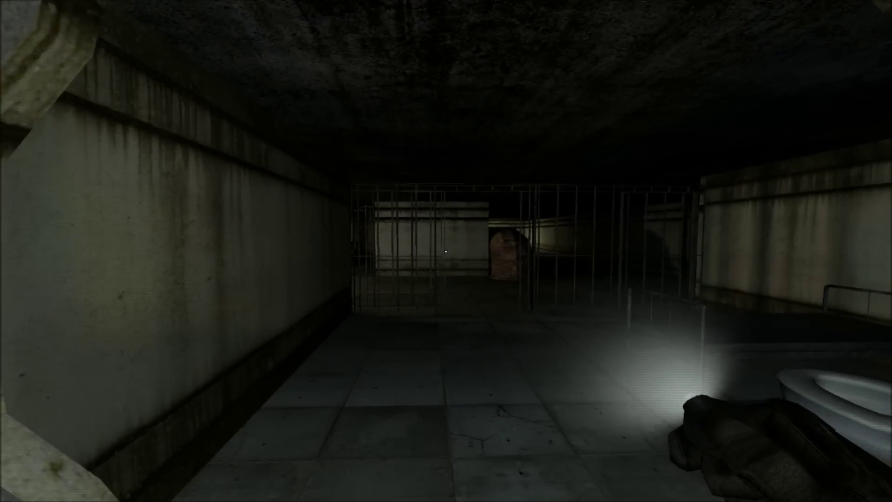
{"action": "key", "text": "w"}
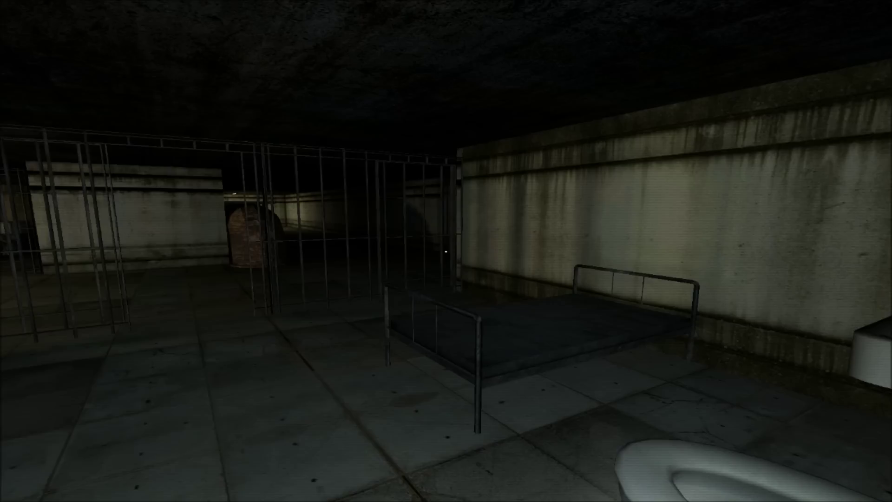
{"action": "key", "text": "w"}
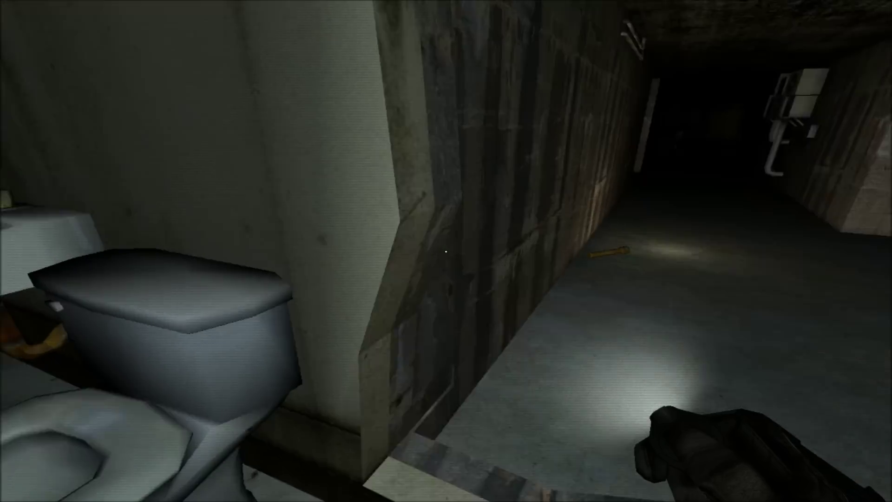
{"action": "key", "text": "w"}
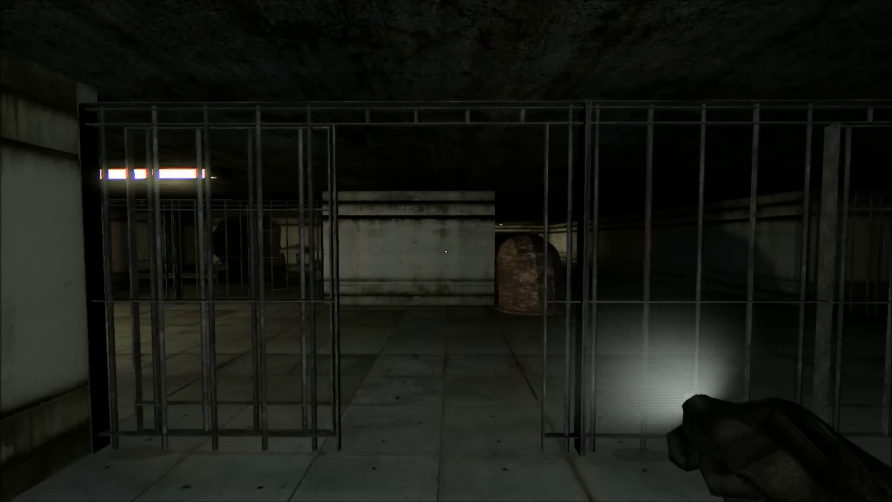
{"action": "key", "text": "w"}
{"action": "key", "text": "w"}
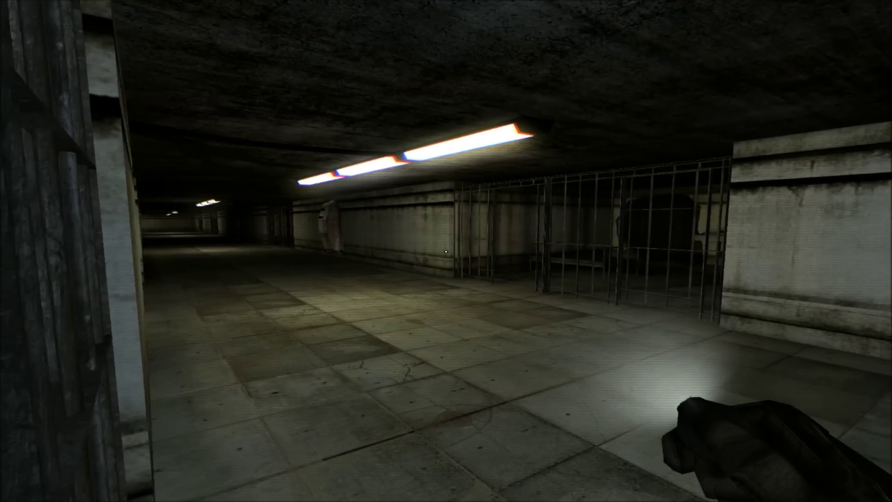
{"action": "key", "text": "w"}
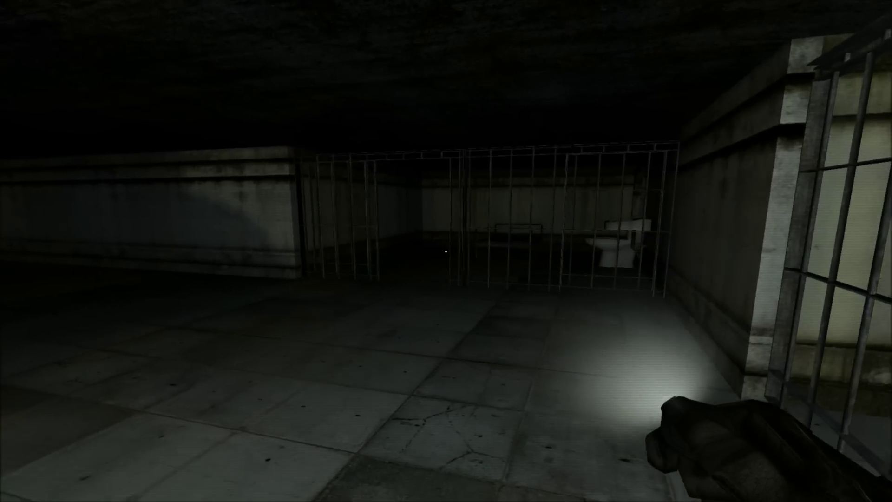
{"action": "key", "text": "w"}
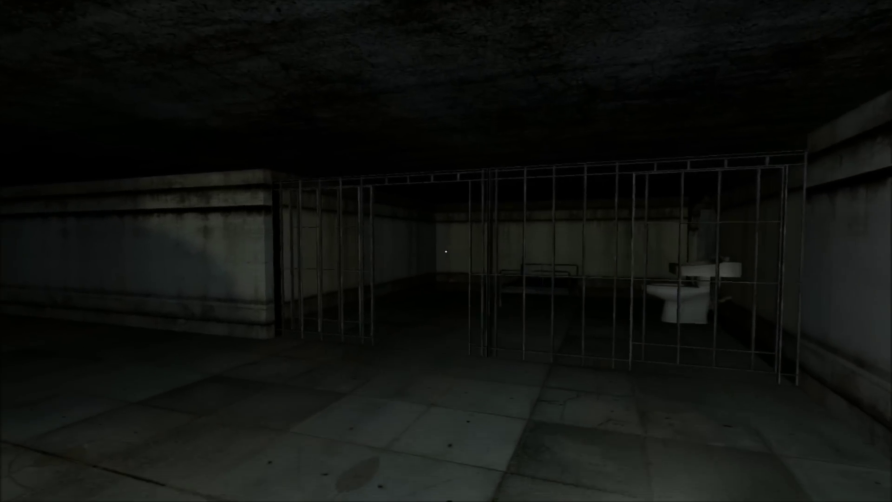
{"action": "key", "text": "w"}
{"action": "key", "text": "w"}
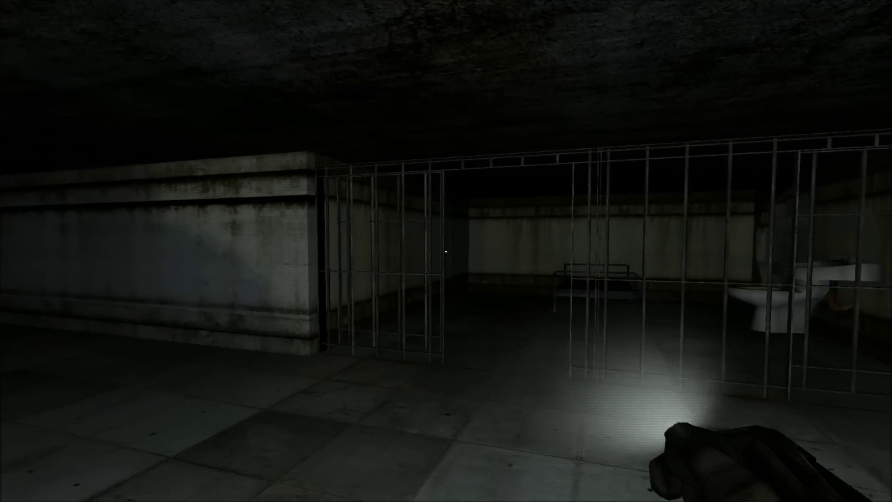
{"action": "key", "text": "w"}
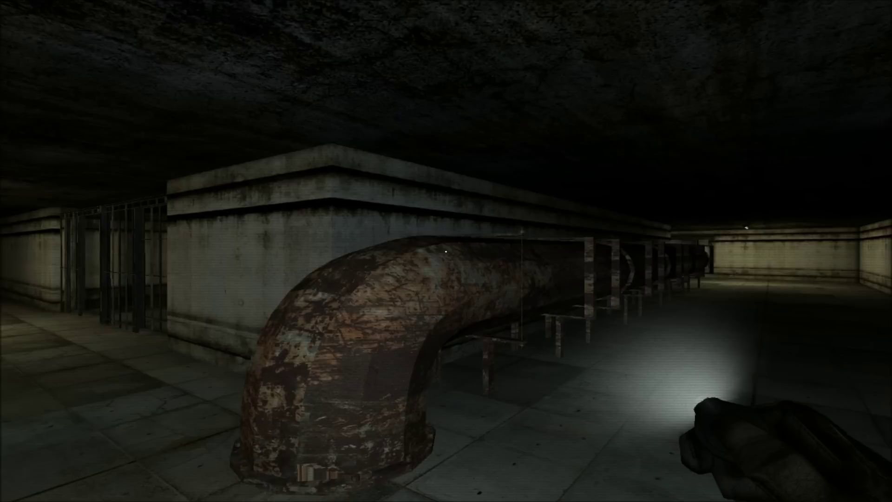
{"action": "key", "text": "w"}
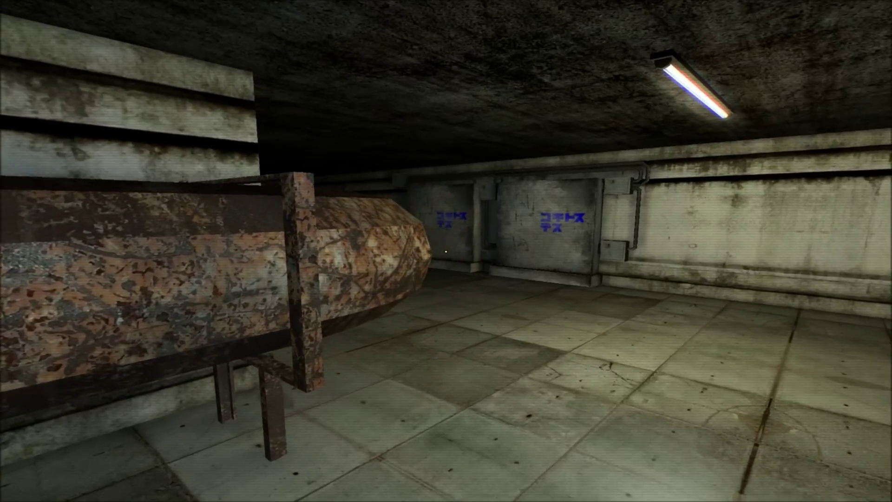
{"action": "key", "text": "w"}
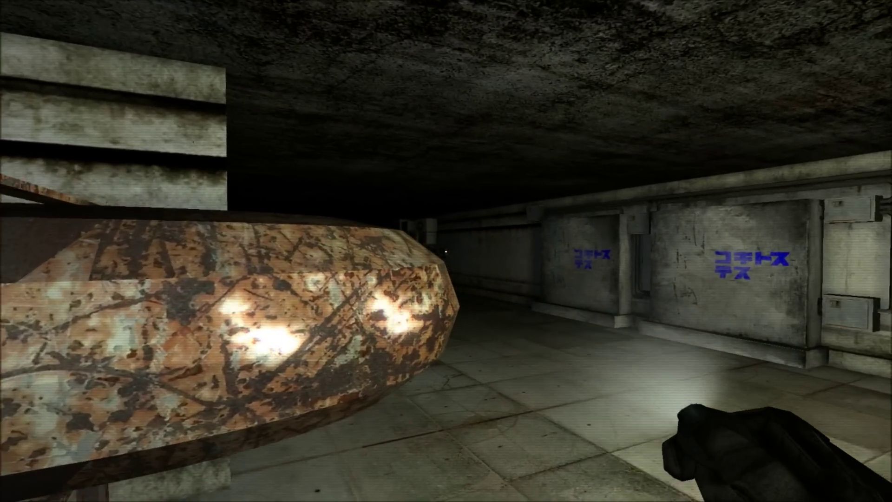
{"action": "key", "text": "w"}
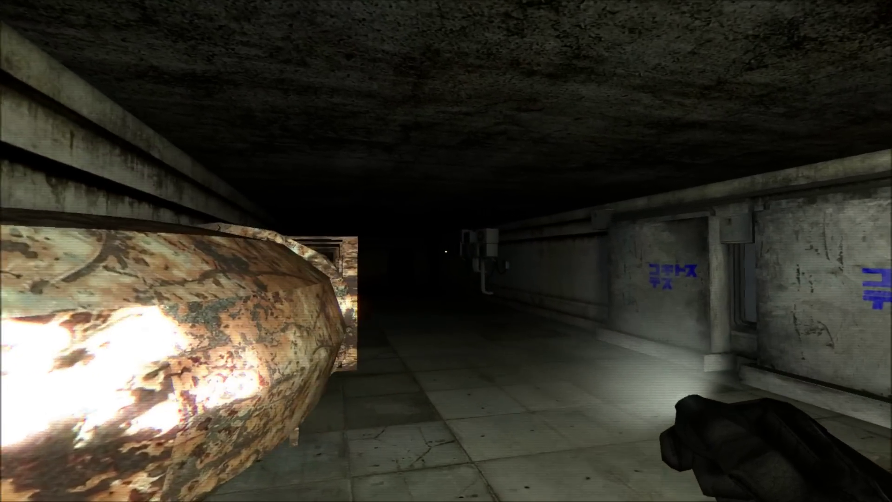
{"action": "key", "text": "w"}
{"action": "key", "text": "w"}
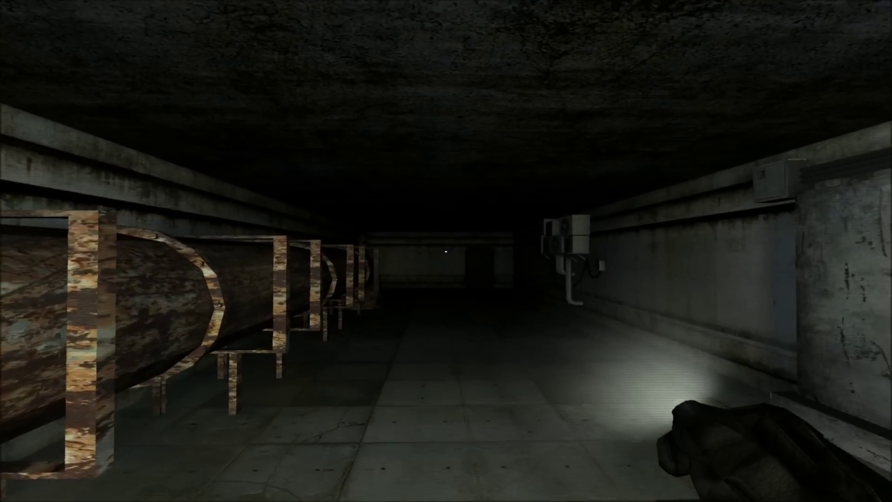
{"action": "key", "text": "w"}
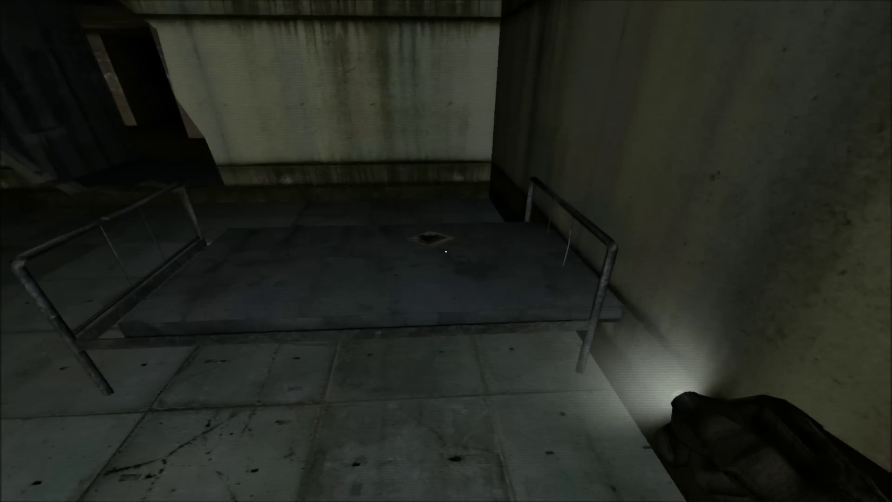
{"action": "key", "text": "e"}
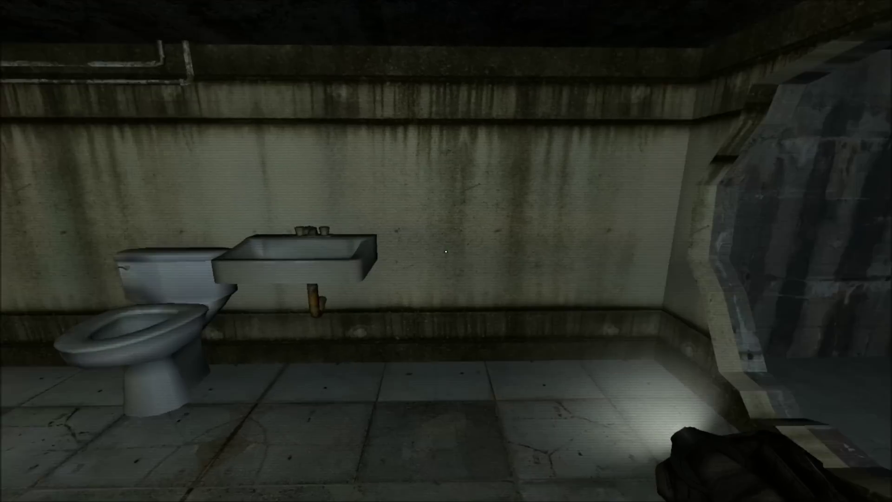
{"action": "key", "text": "w"}
{"action": "key", "text": "w"}
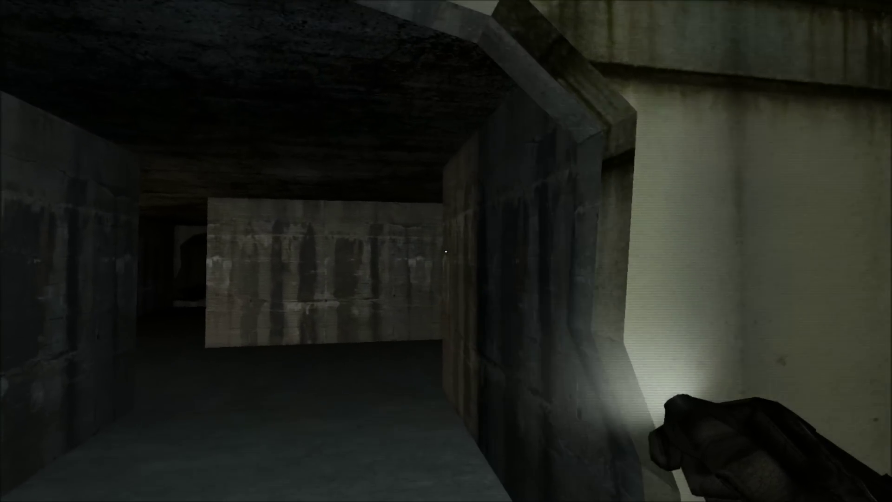
{"action": "key", "text": "w"}
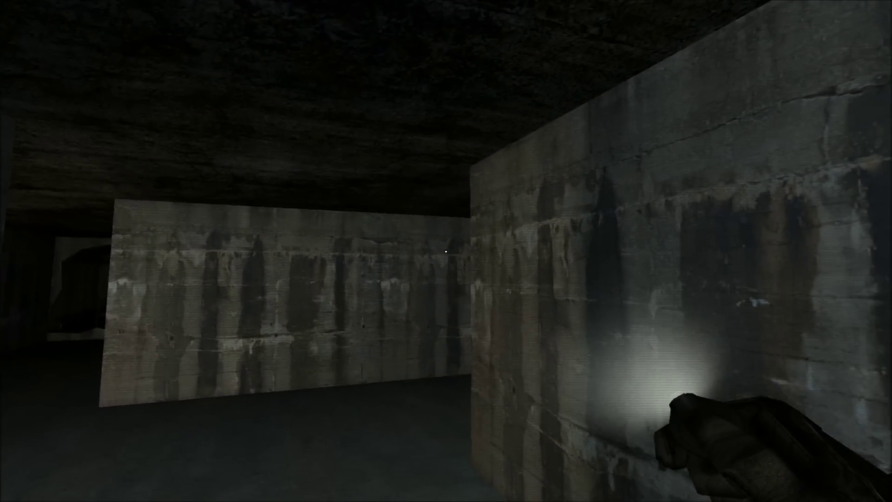
{"action": "key", "text": "w"}
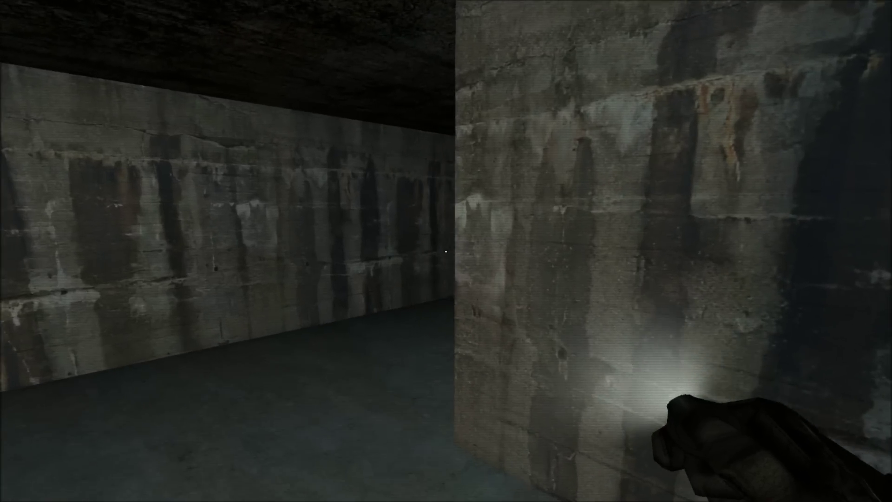
{"action": "key", "text": "w"}
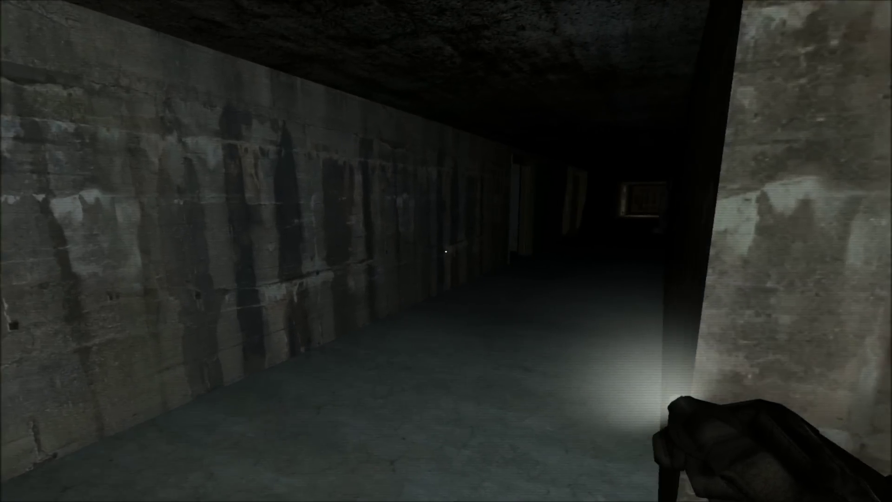
{"action": "key", "text": "w"}
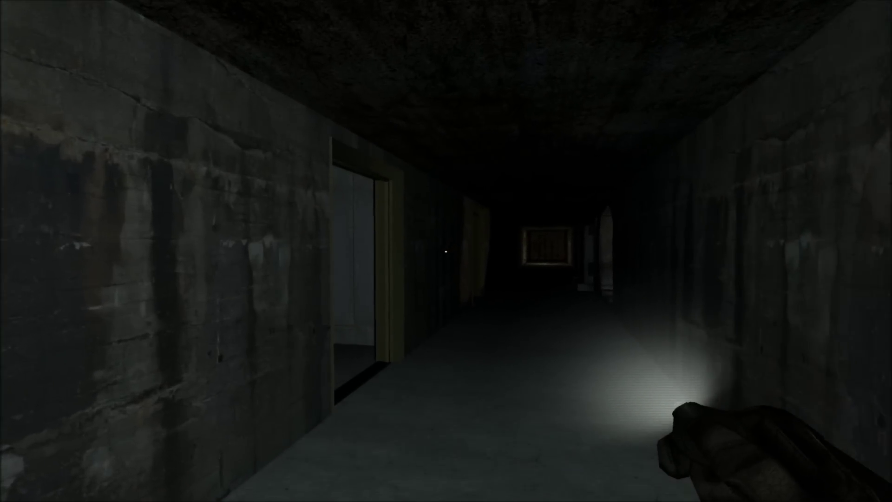
{"action": "key", "text": "w"}
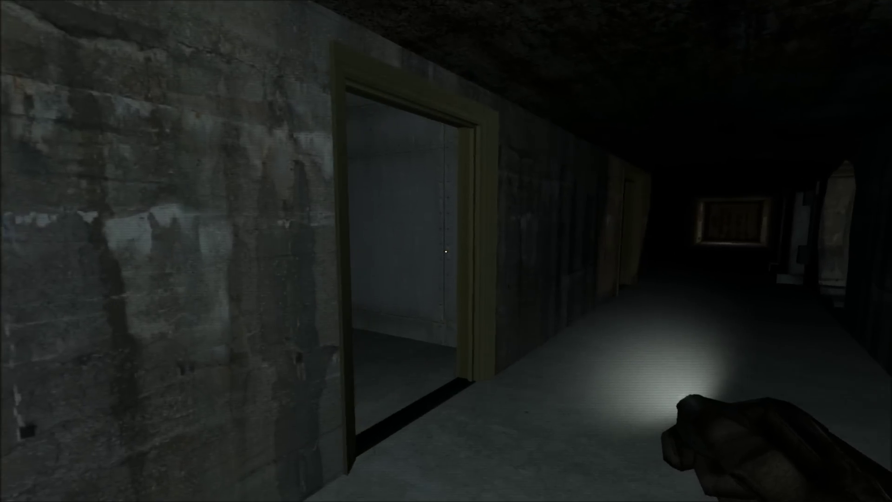
{"action": "key", "text": "w"}
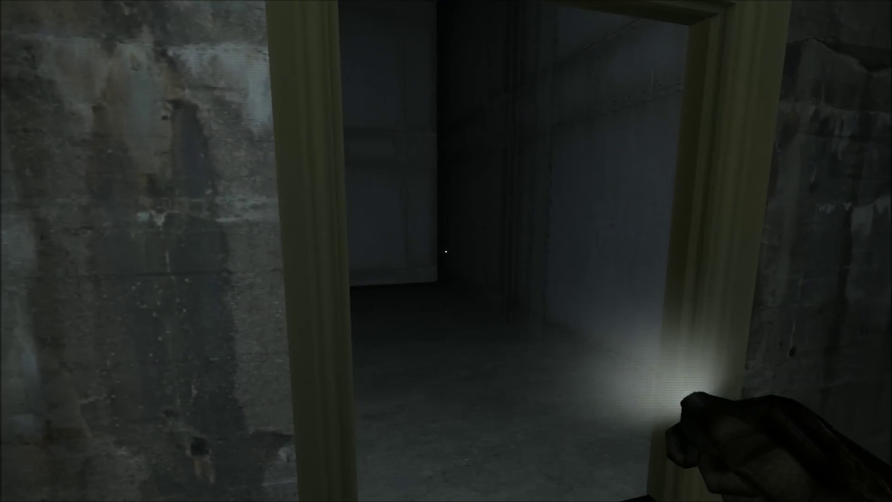
{"action": "key", "text": "w"}
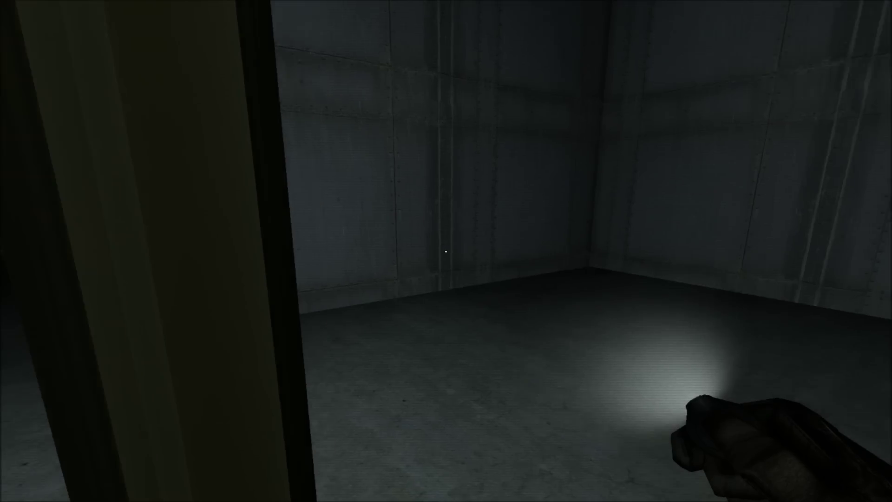
{"action": "key", "text": "w"}
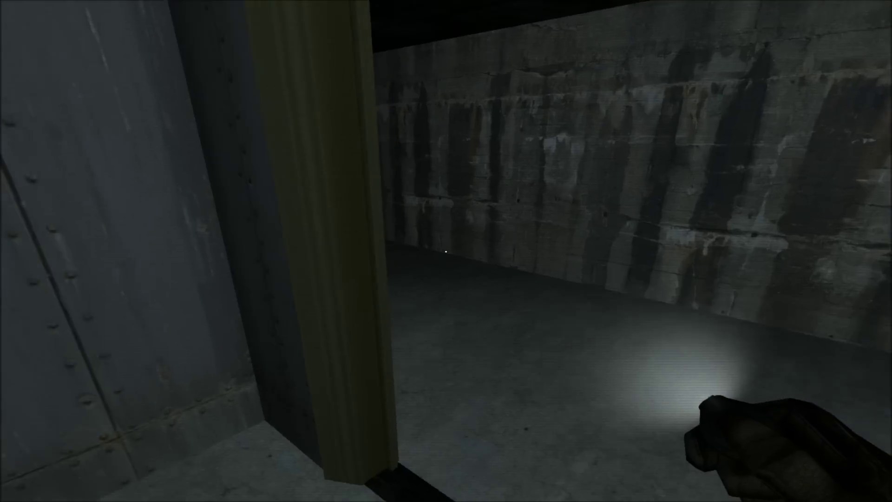
{"action": "key", "text": "w"}
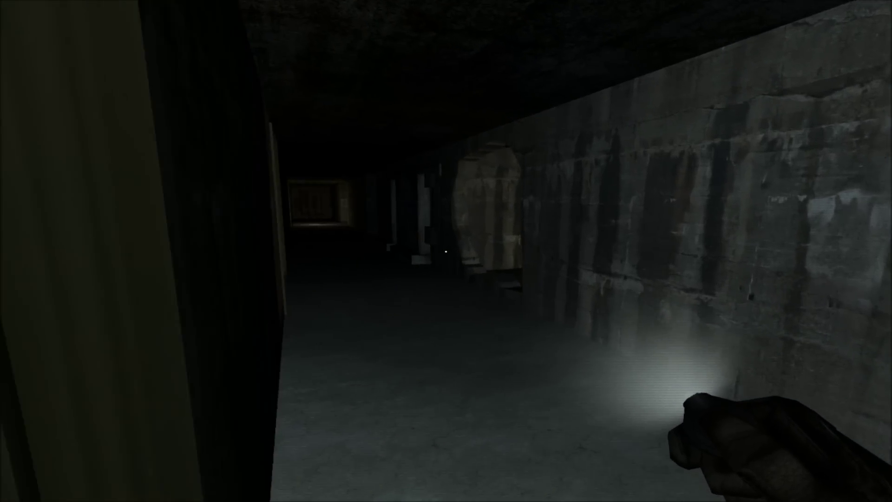
{"action": "key", "text": "w"}
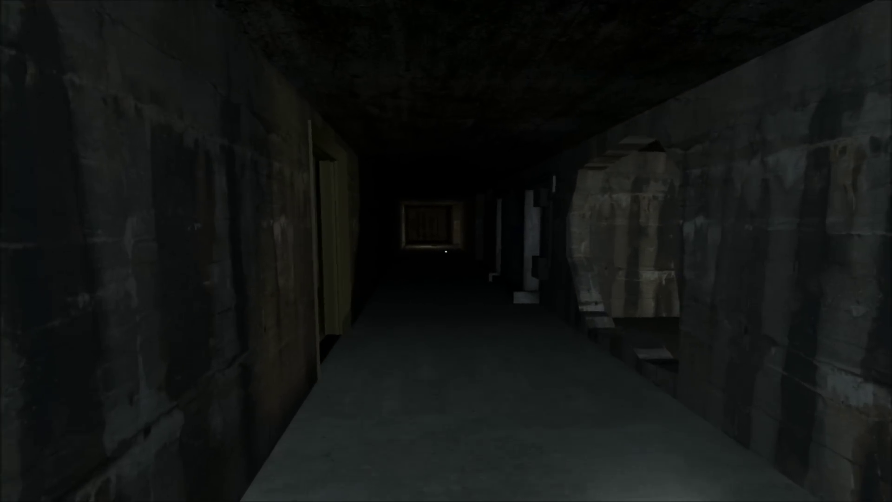
{"action": "key", "text": "w"}
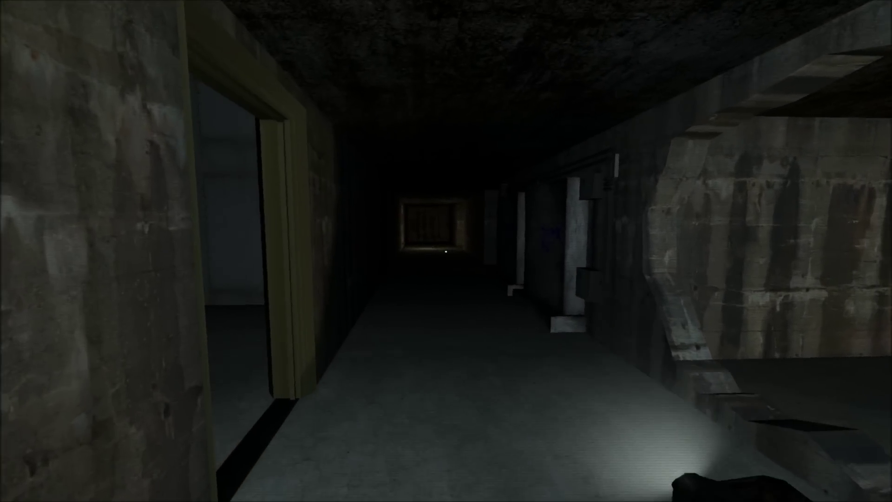
{"action": "key", "text": "w"}
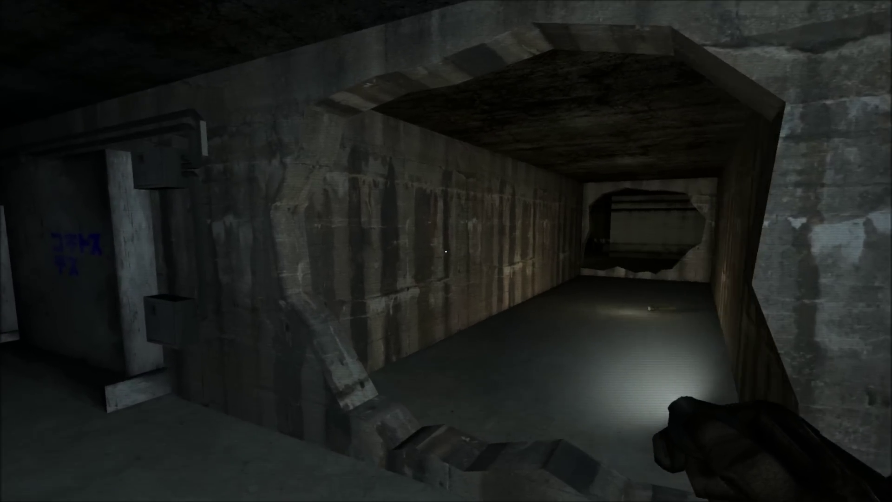
{"action": "key", "text": "w"}
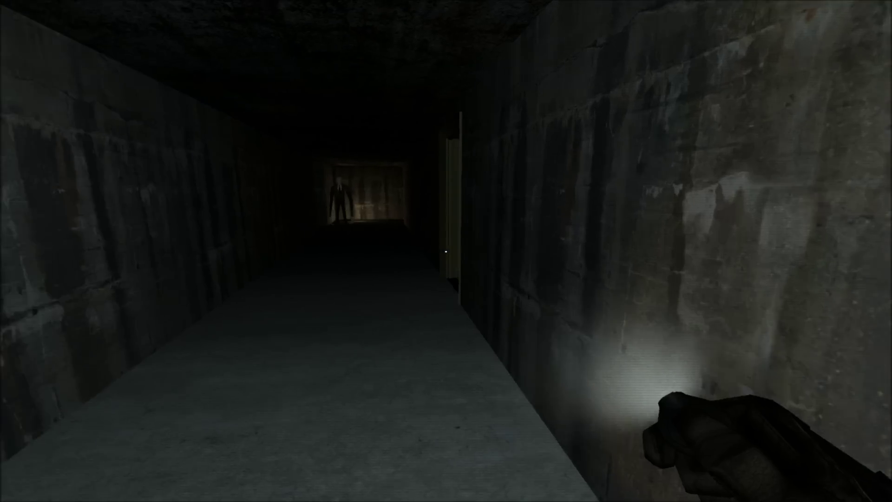
{"action": "key", "text": "w"}
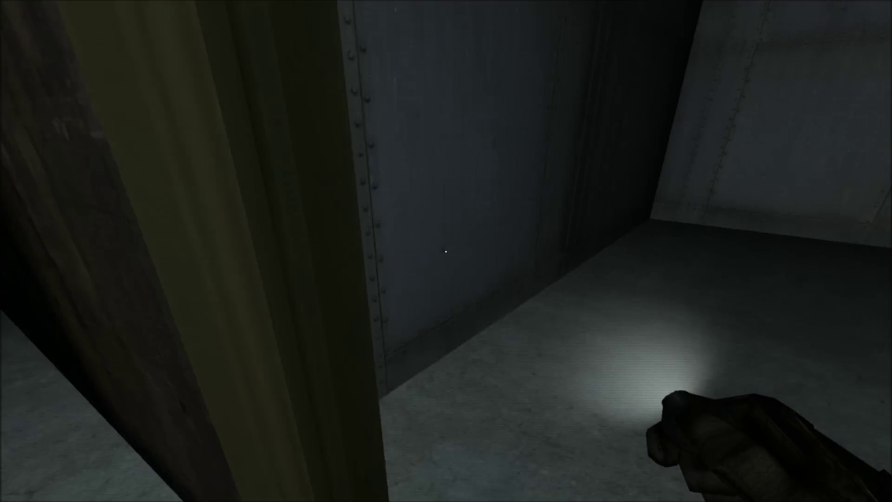
{"action": "key", "text": "w"}
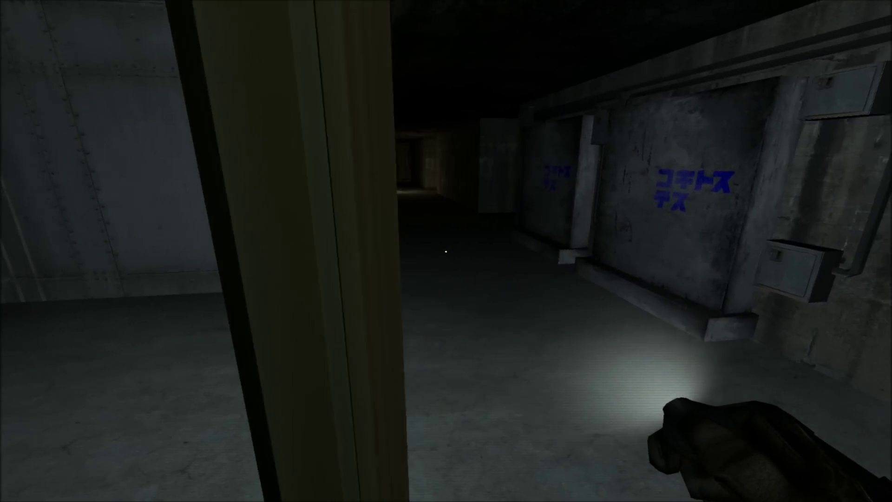
{"action": "key", "text": "w"}
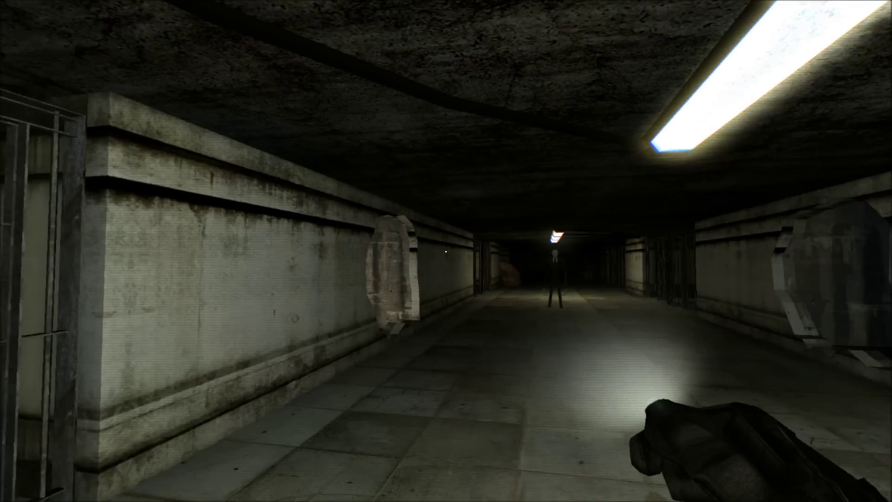
{"action": "key", "text": "w"}
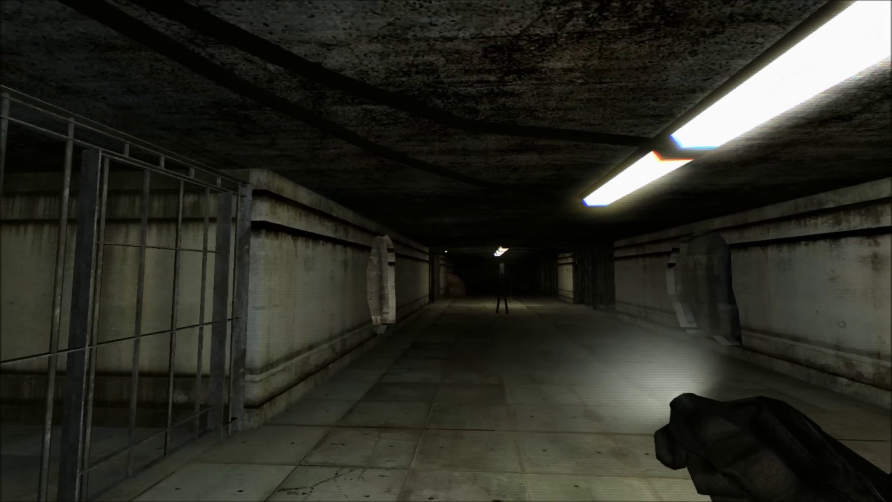
{"action": "key", "text": "w"}
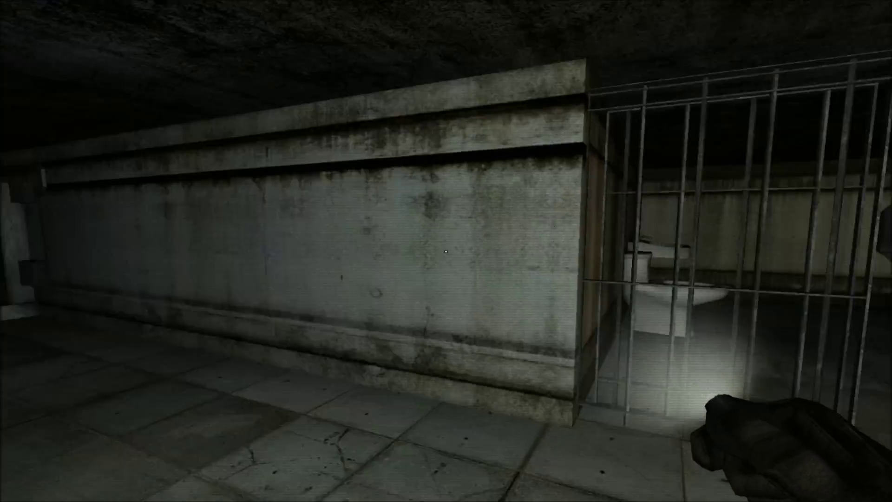
{"action": "key", "text": "w"}
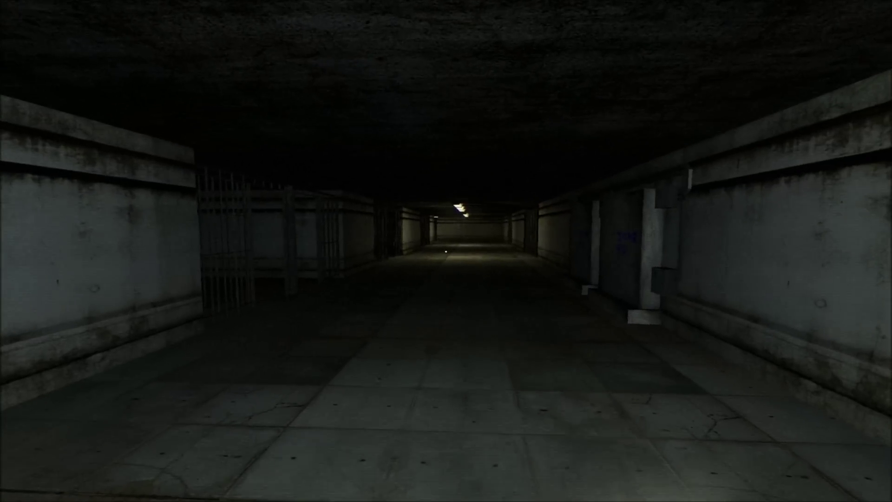
{"action": "key", "text": "w"}
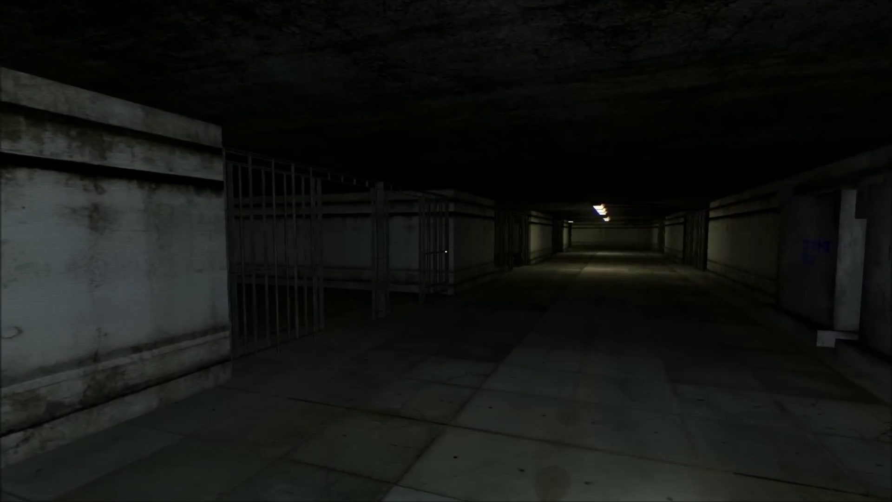
{"action": "key", "text": "w"}
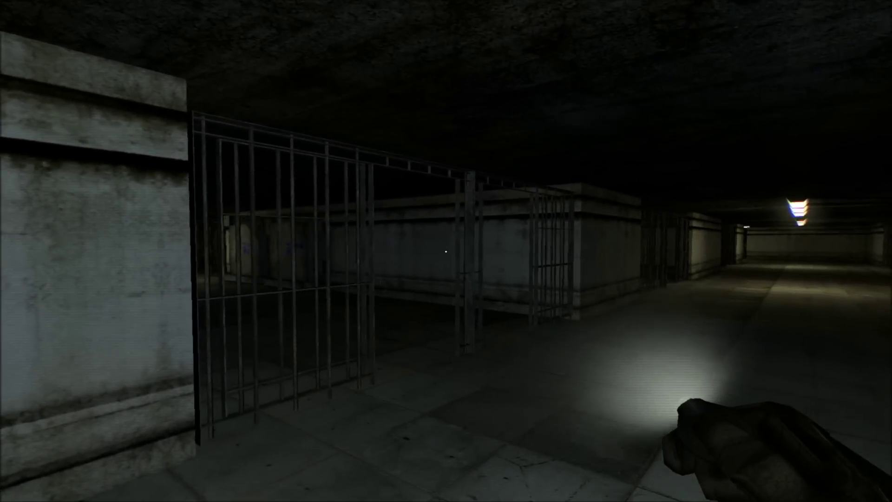
{"action": "key", "text": "w"}
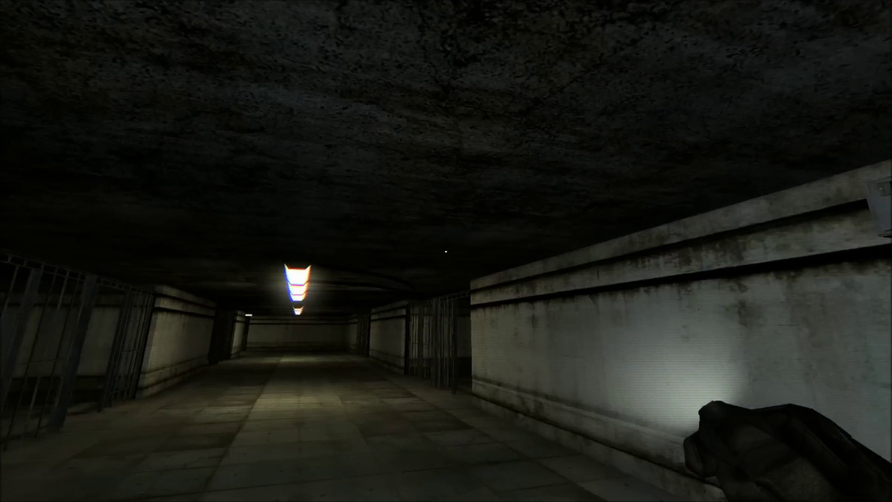
{"action": "key", "text": "w"}
{"action": "key", "text": "w"}
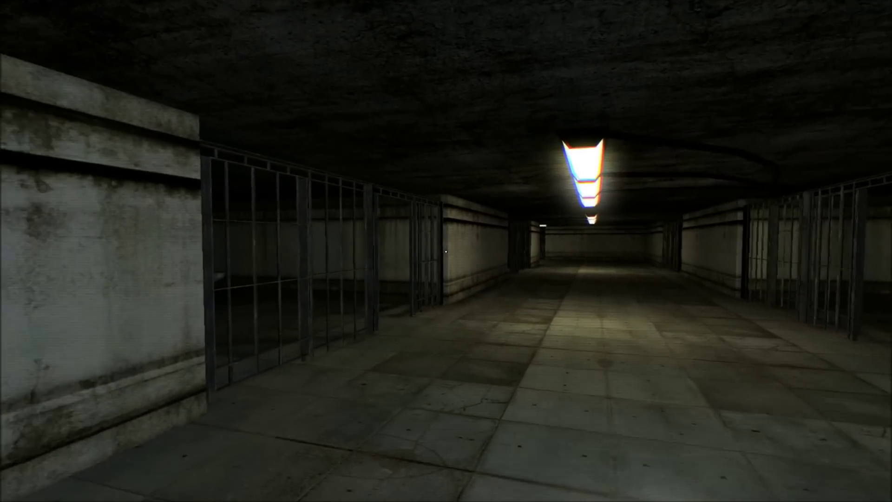
{"action": "key", "text": "w"}
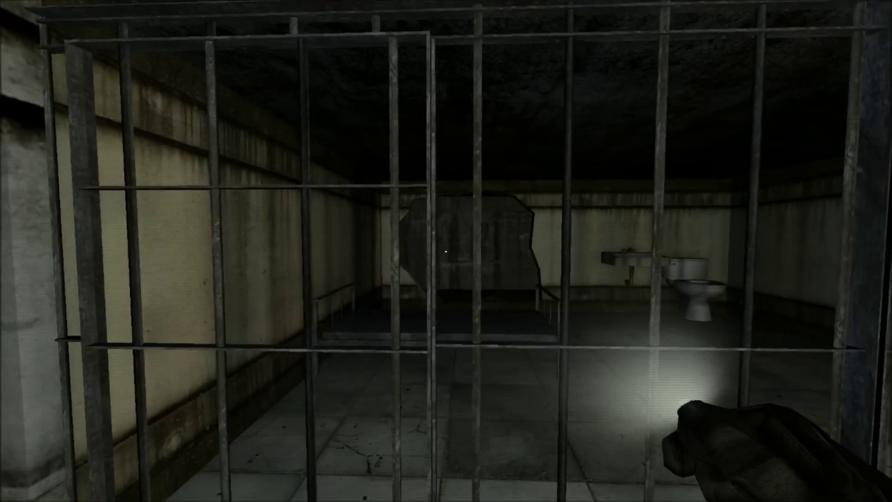
{"action": "key", "text": "d"}
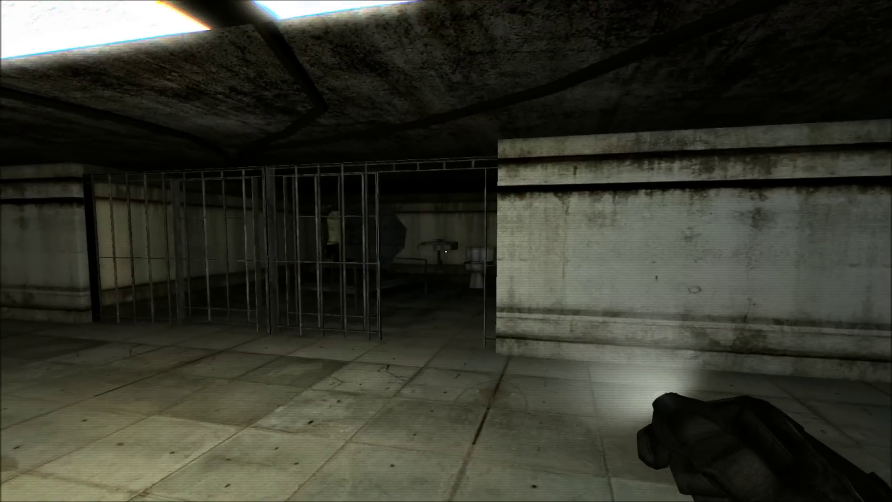
{"action": "key", "text": "w"}
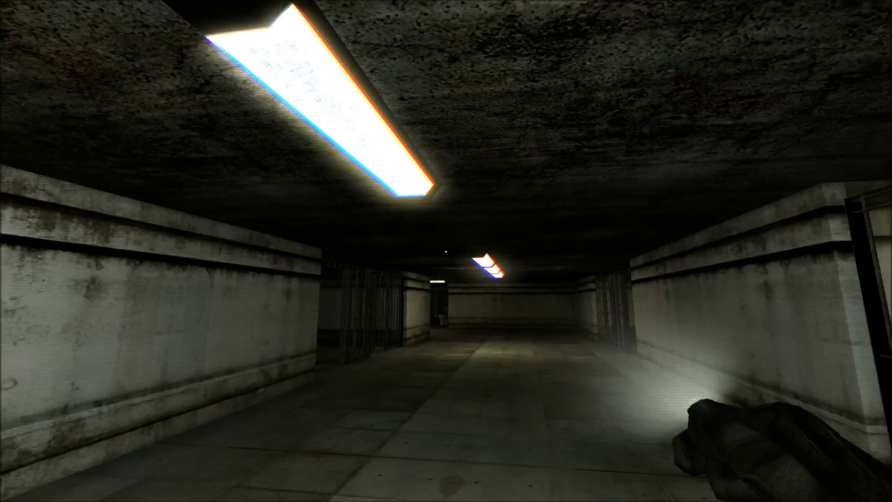
{"action": "key", "text": "w"}
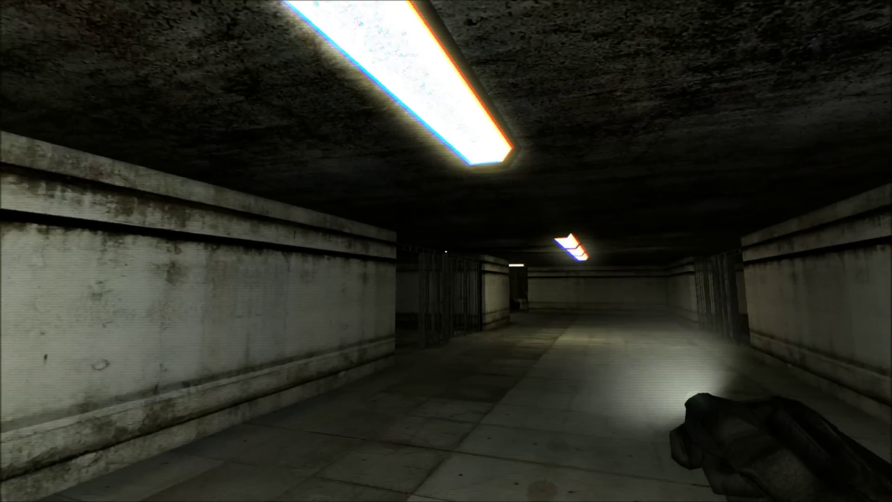
{"action": "key", "text": "w"}
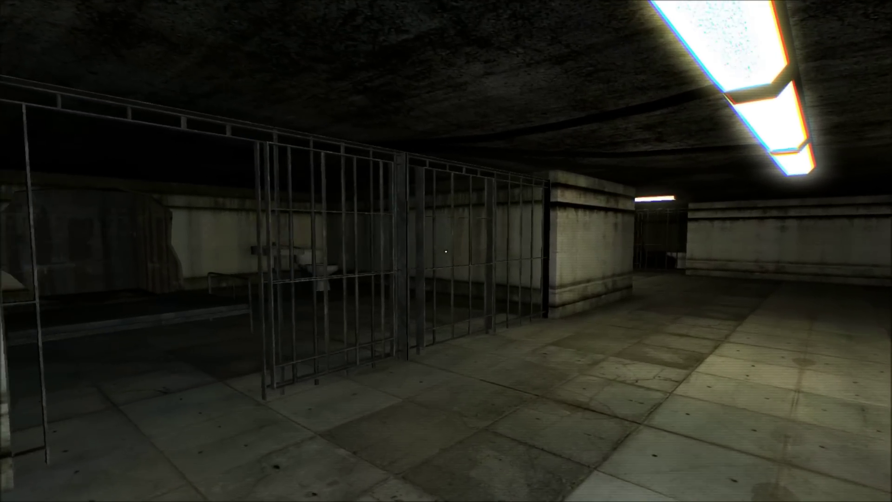
{"action": "key", "text": "w"}
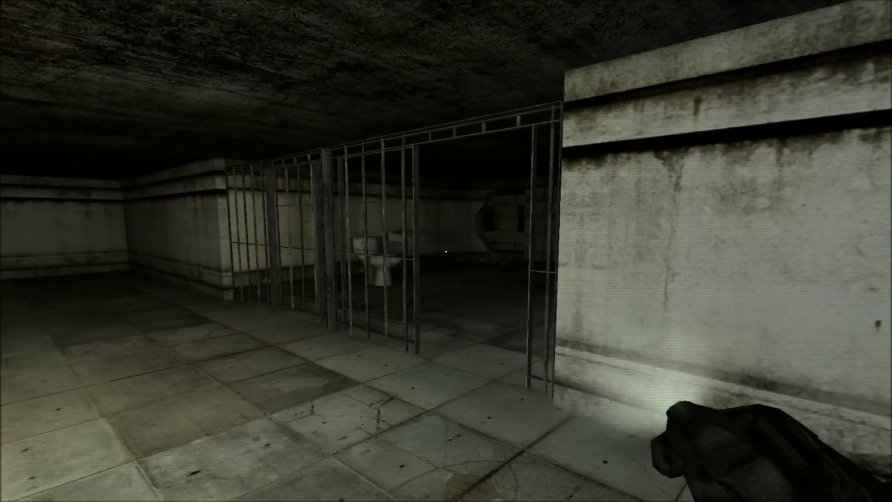
{"action": "key", "text": "w"}
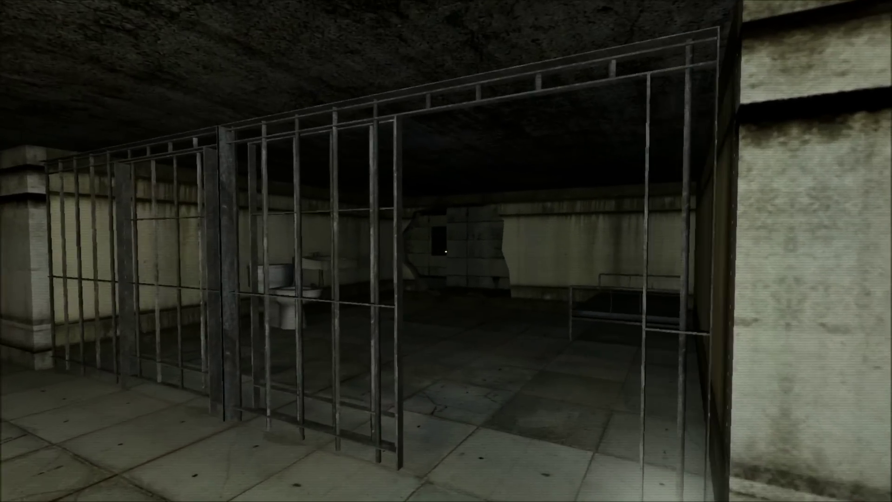
{"action": "key", "text": "w"}
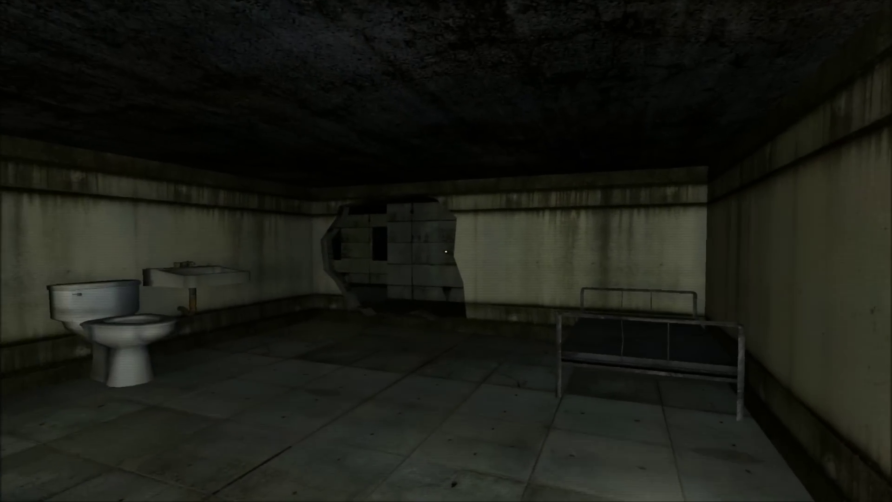
{"action": "key", "text": "w"}
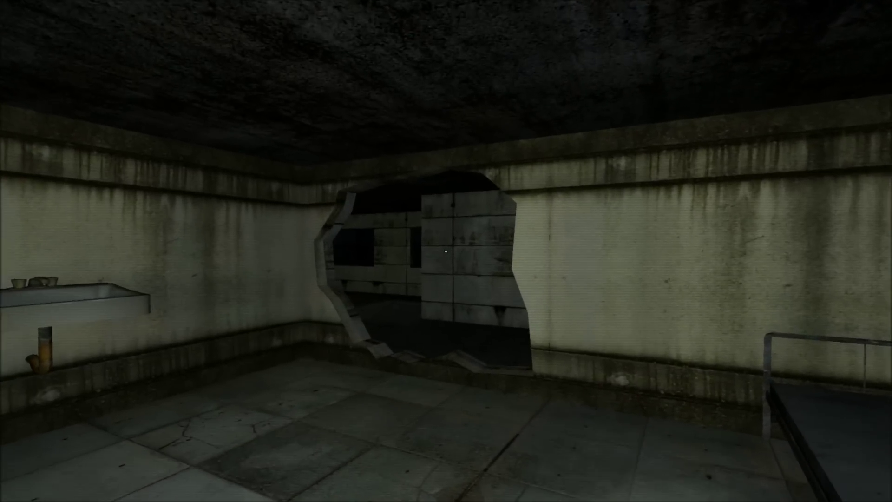